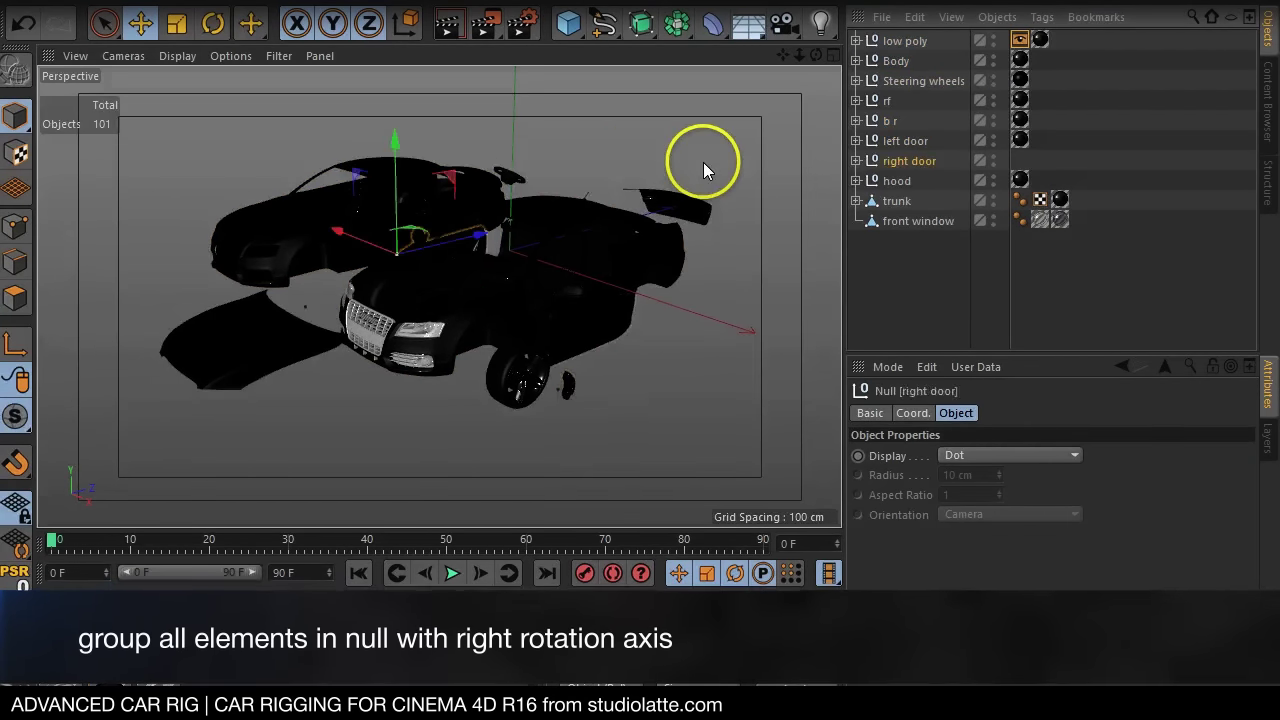
Tilt the hood null open to test its pivot, then undo the rotation
left_click(910, 413)
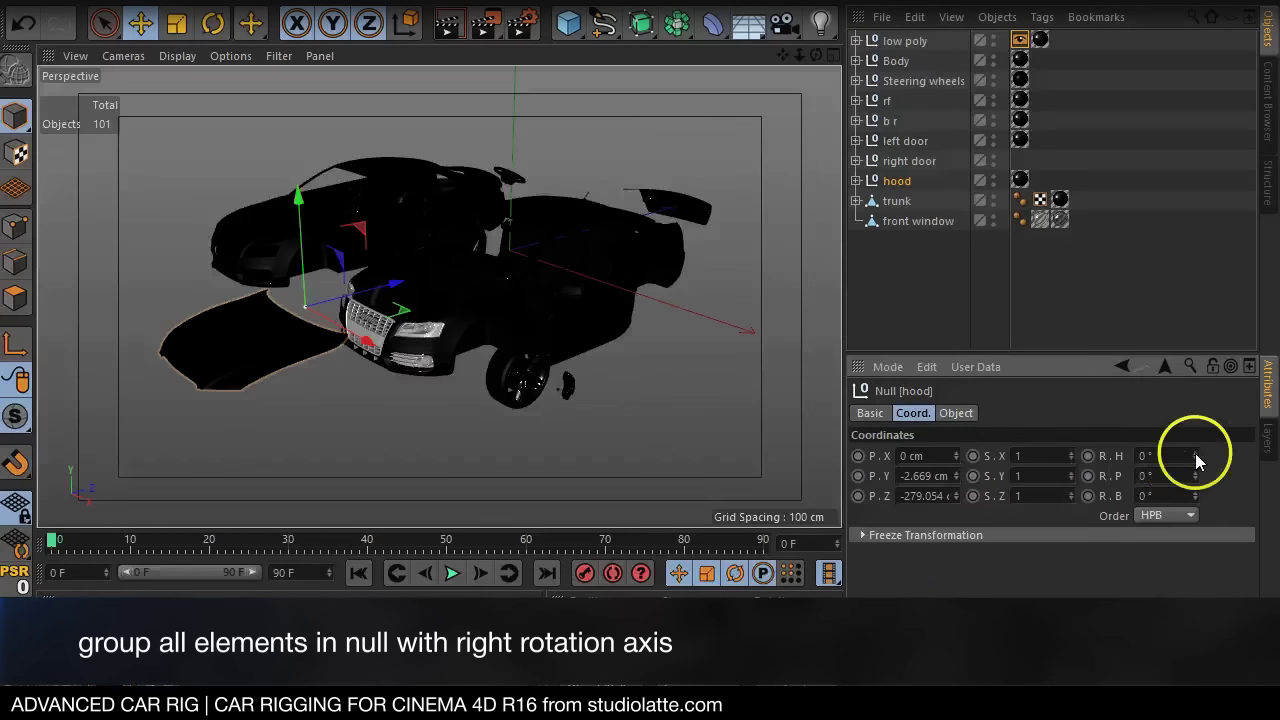
left_click_drag(1195, 466, 1197, 476)
key("ctrl+z")
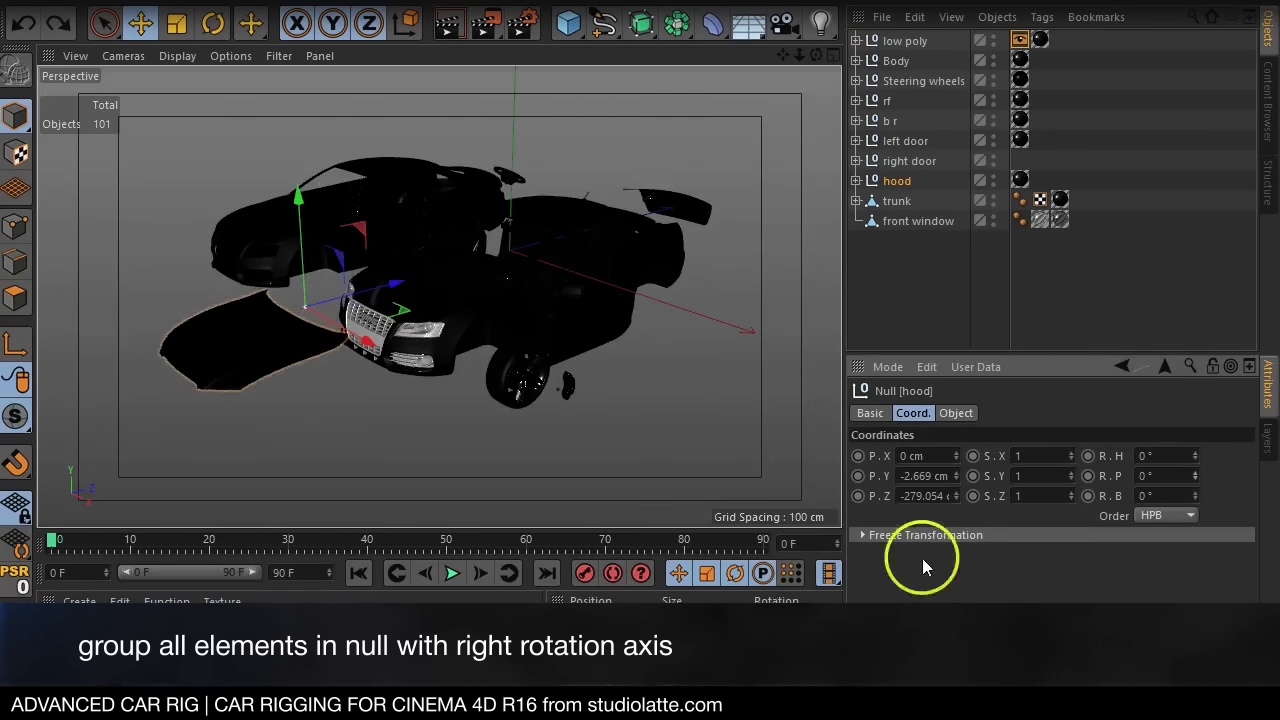
Swing the left door null open to test its pivot, then undo the rotation
left_click(887, 143)
mouse_move(1195, 454)
left_mouse_down()
mouse_move(1180, 449)
mouse_move(1180, 484)
left_mouse_up()
key("ctrl+z")
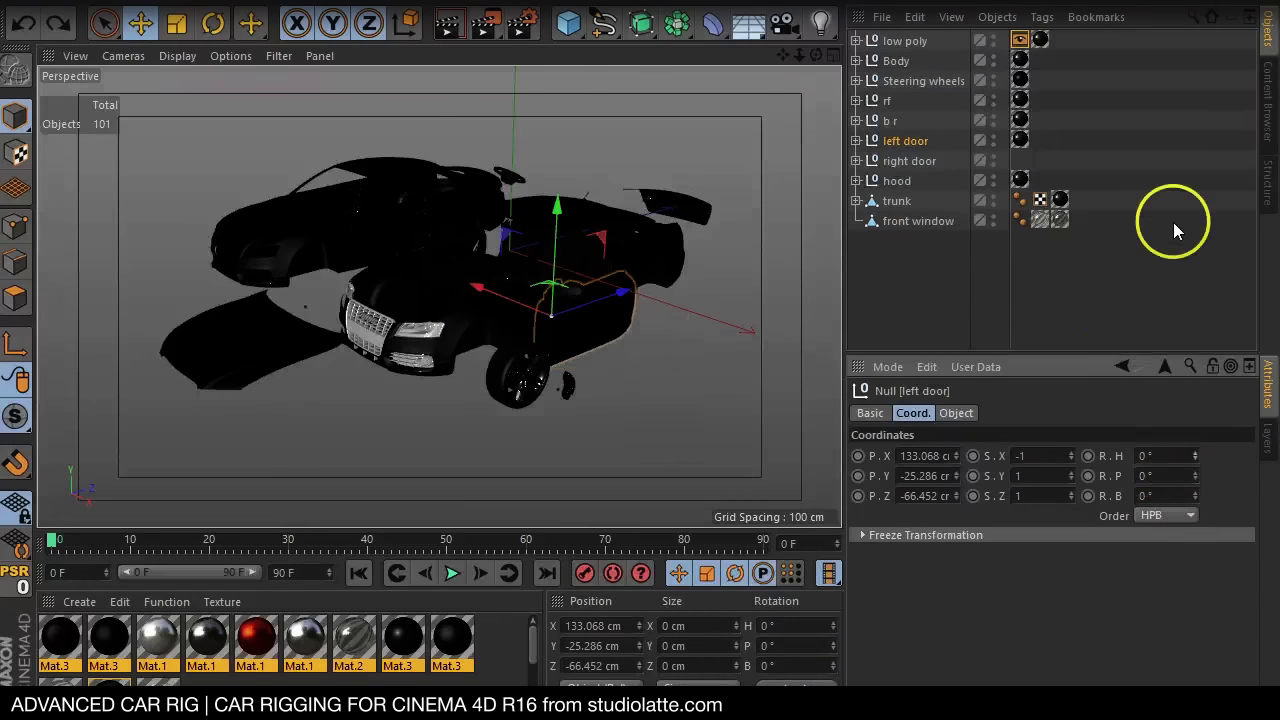
Add the Floor and Advance Car Rig presets from the Content Browser
left_click(1268, 95)
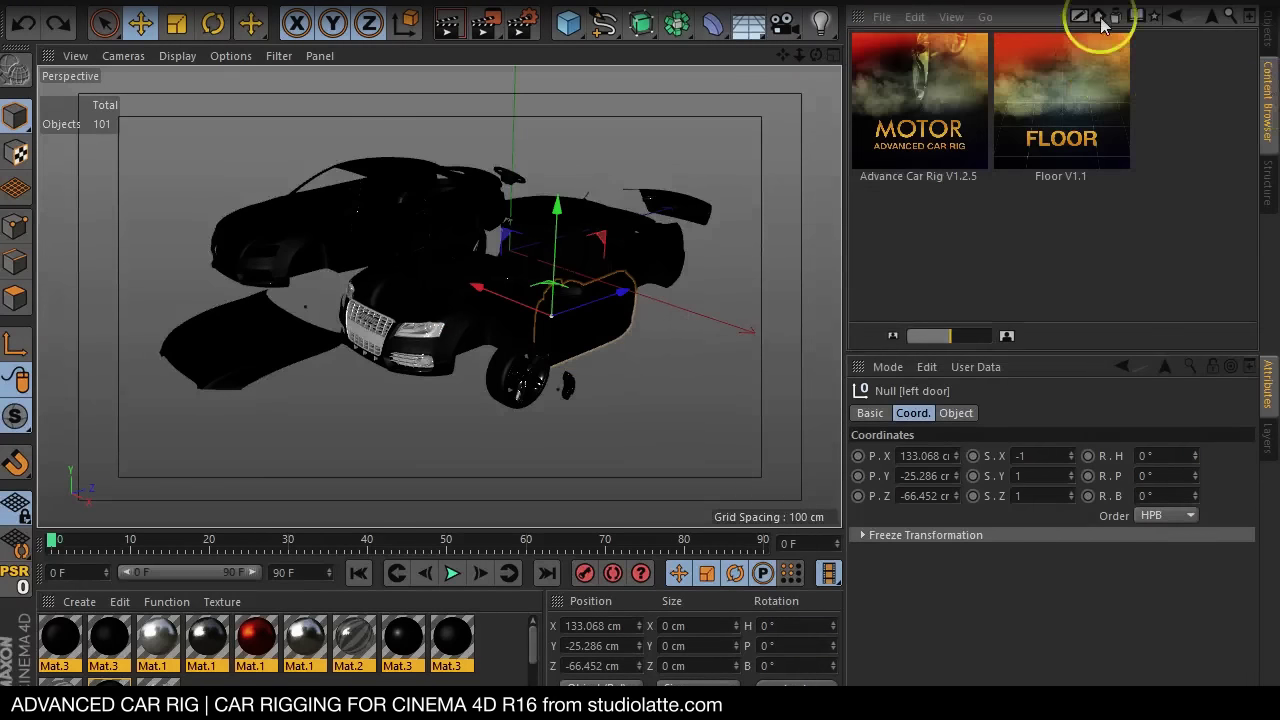
left_click_drag(1042, 128, 507, 380)
double_click(913, 106)
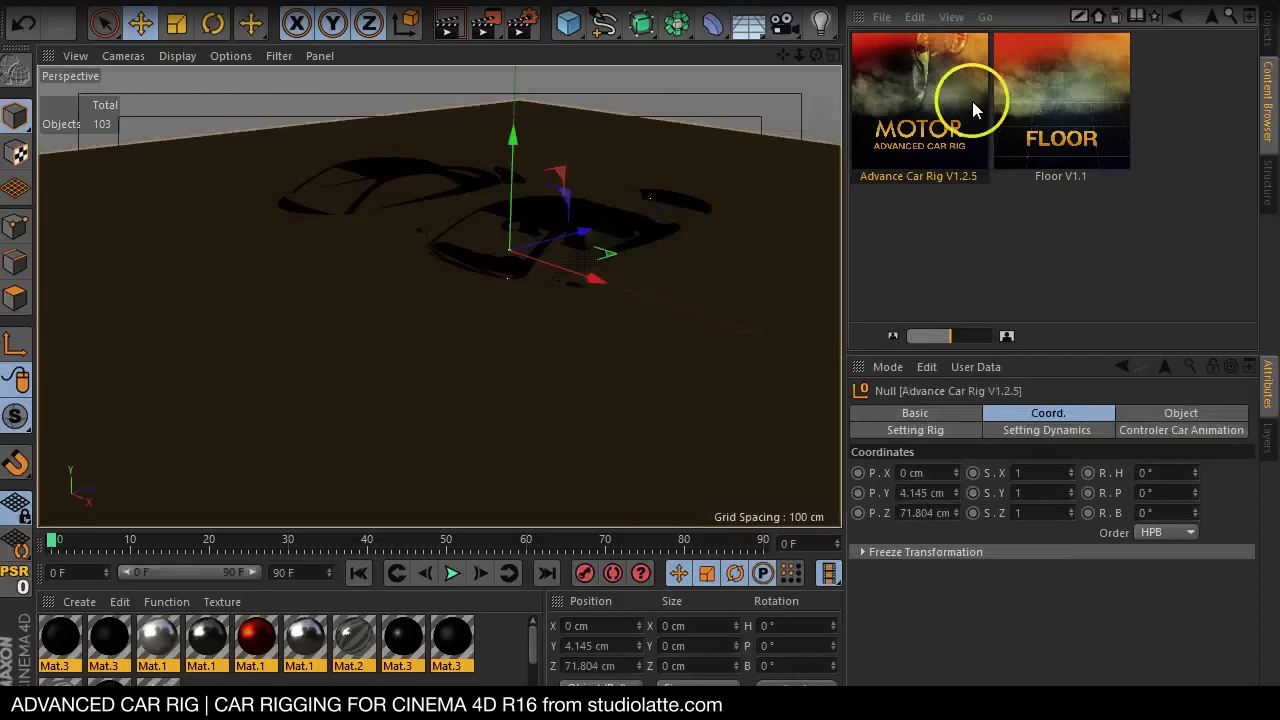
left_click(1268, 30)
Parent low poly under collider body and Body under high poly model, resetting both PSR
left_click(856, 40)
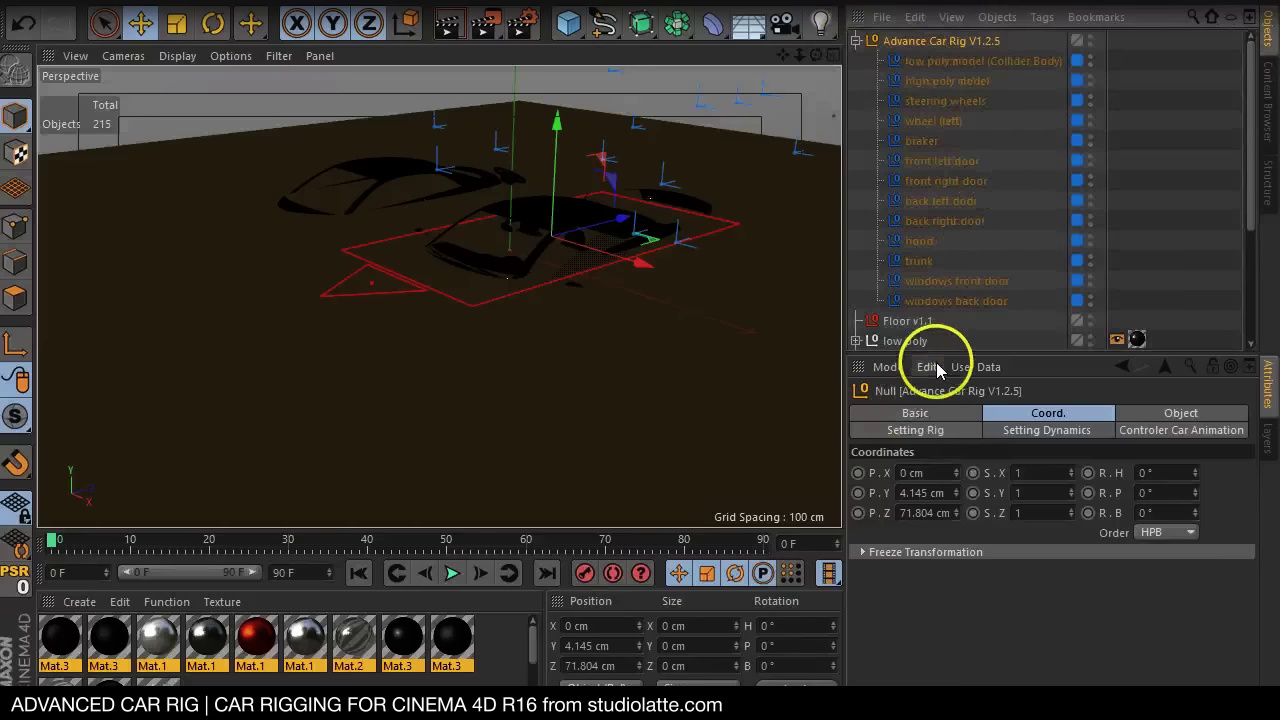
left_click_drag(937, 358, 953, 518)
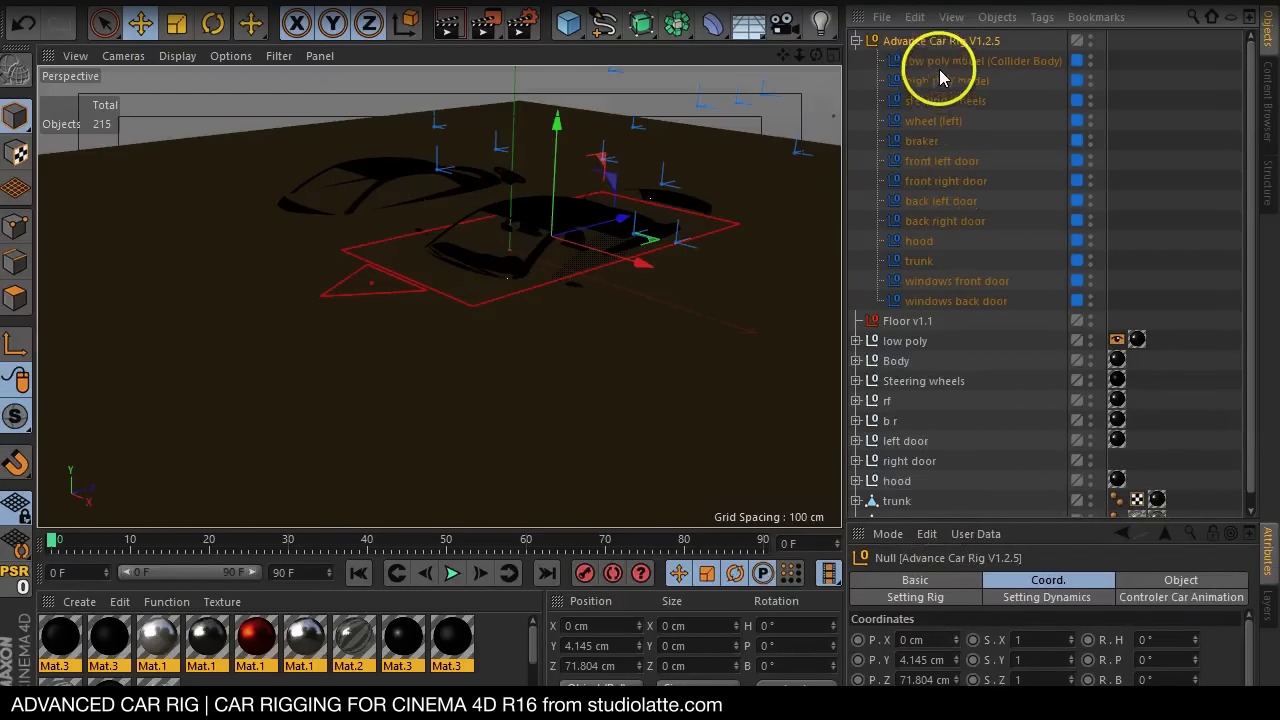
left_click_drag(890, 345, 945, 63)
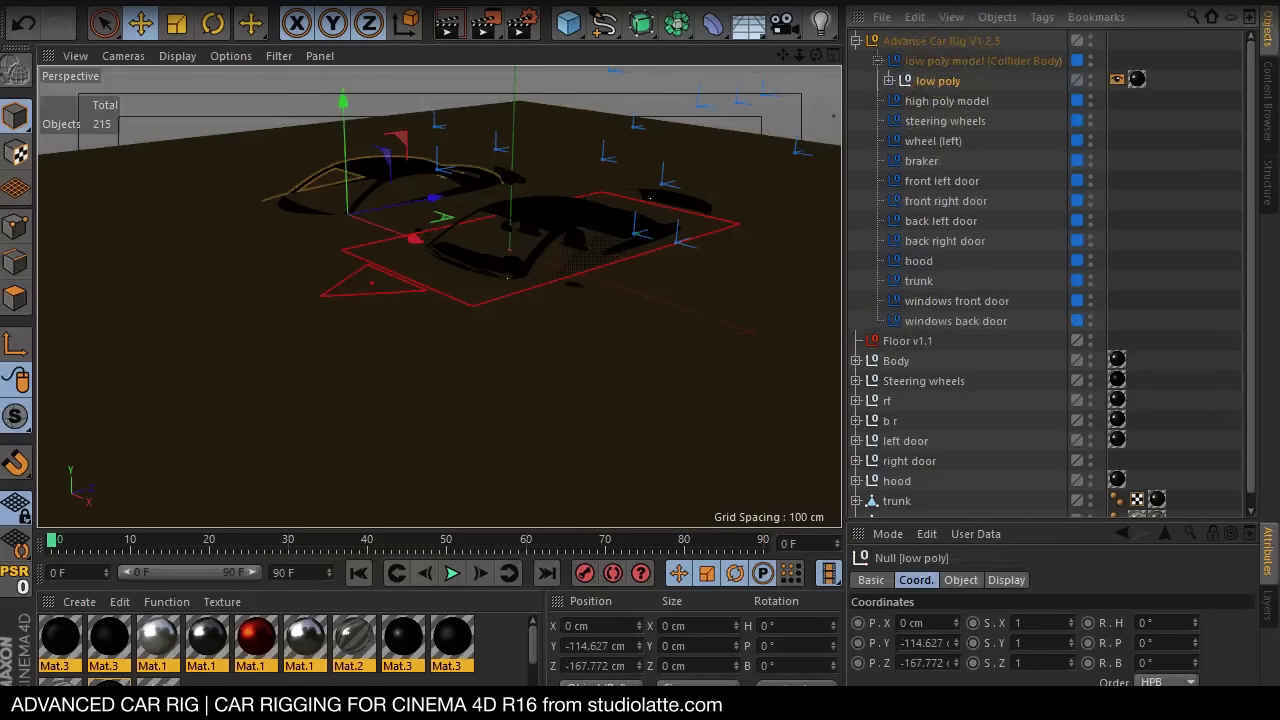
left_click(15, 577)
left_click_drag(891, 373, 930, 102)
left_click(15, 577)
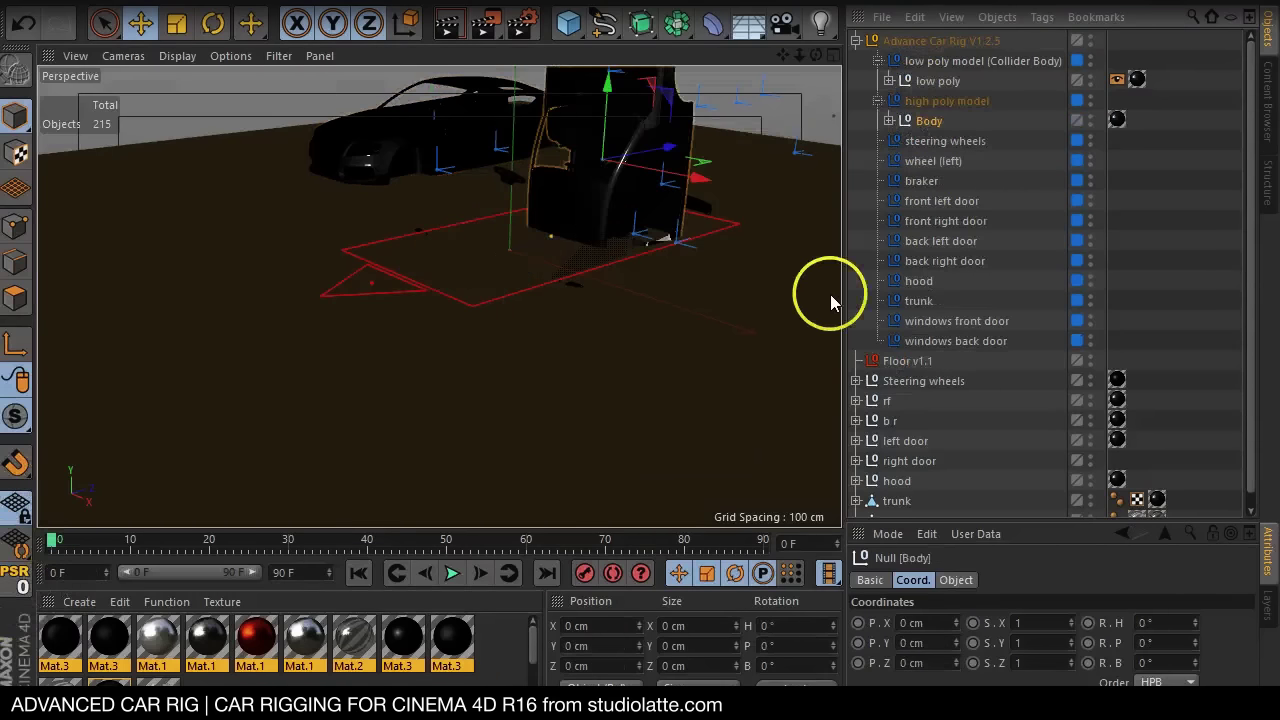
Rotate the Body null to H 180° and P -90° so it sits level
left_click_drag(786, 58, 747, 411)
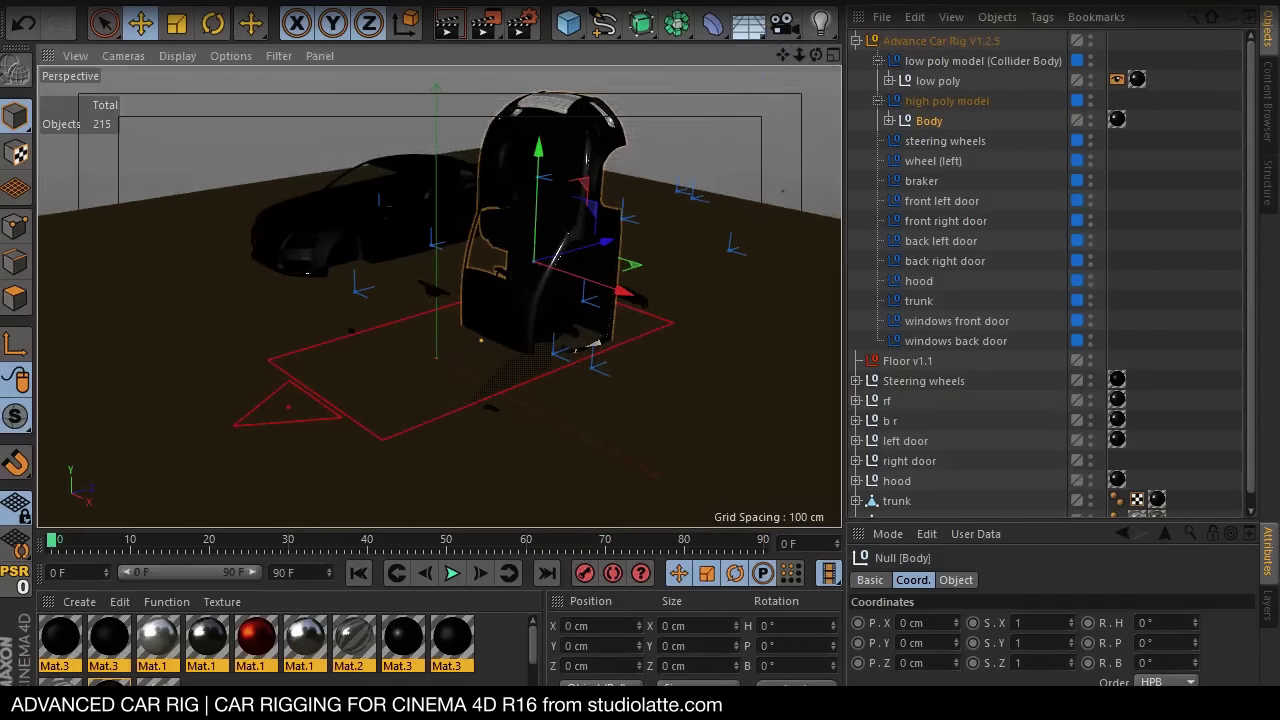
left_click_drag(1200, 623, 1200, 620)
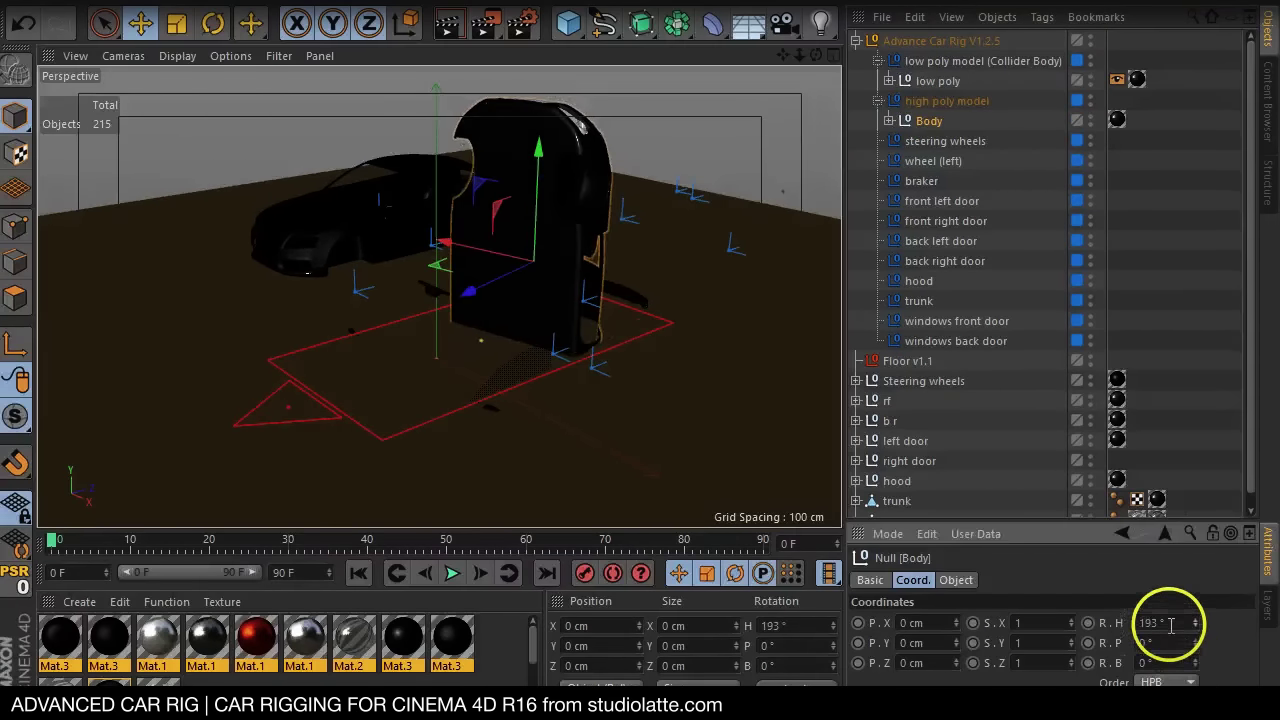
type("180")
key("Return")
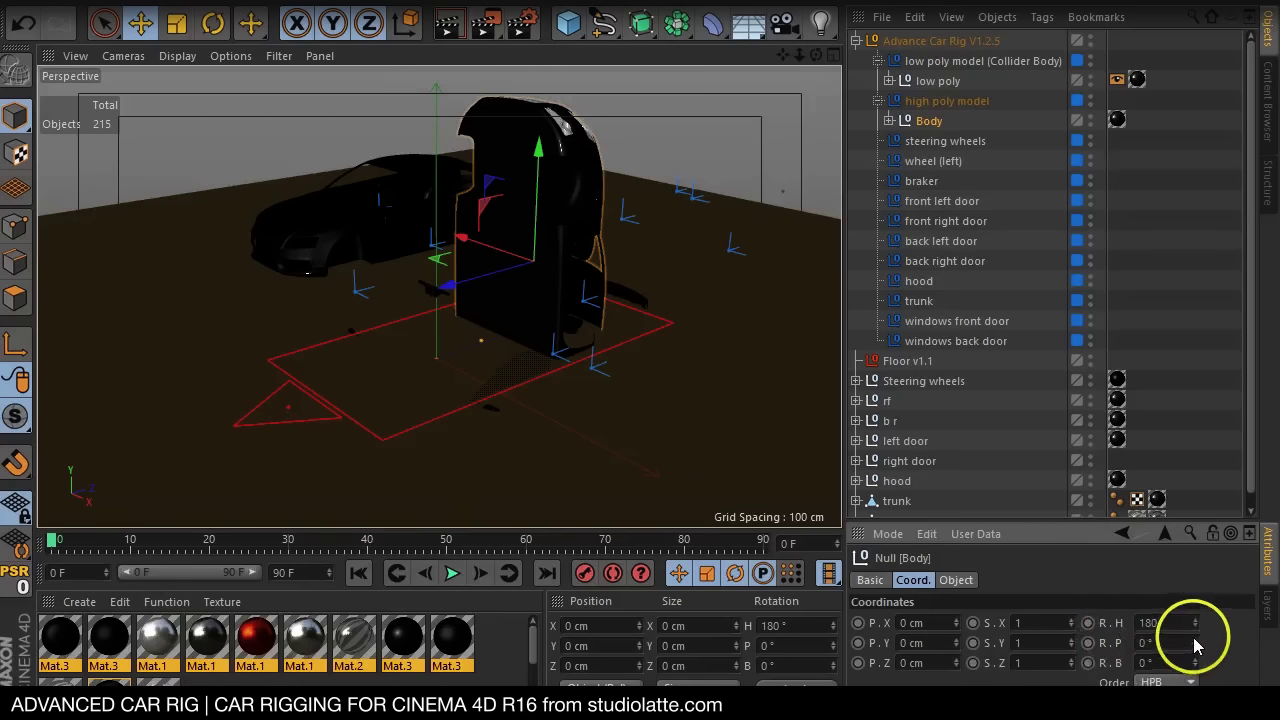
left_click_drag(1197, 645, 1196, 641)
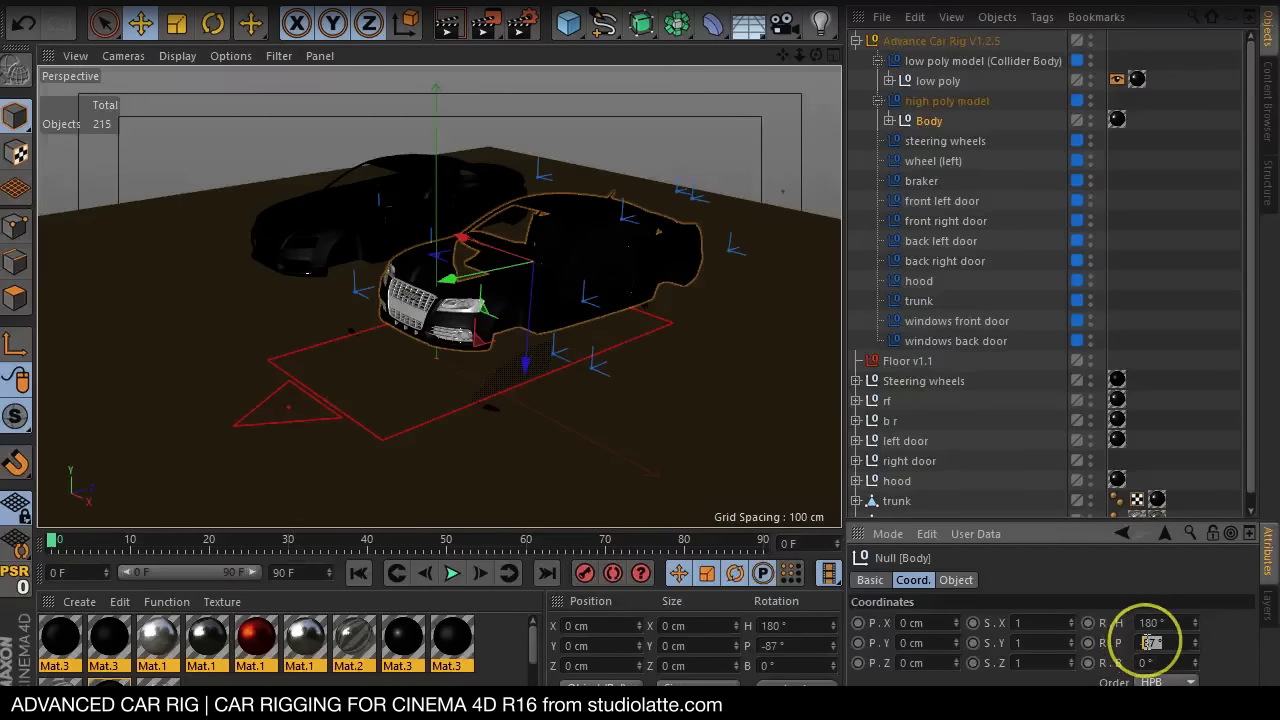
type("-90")
key("Return")
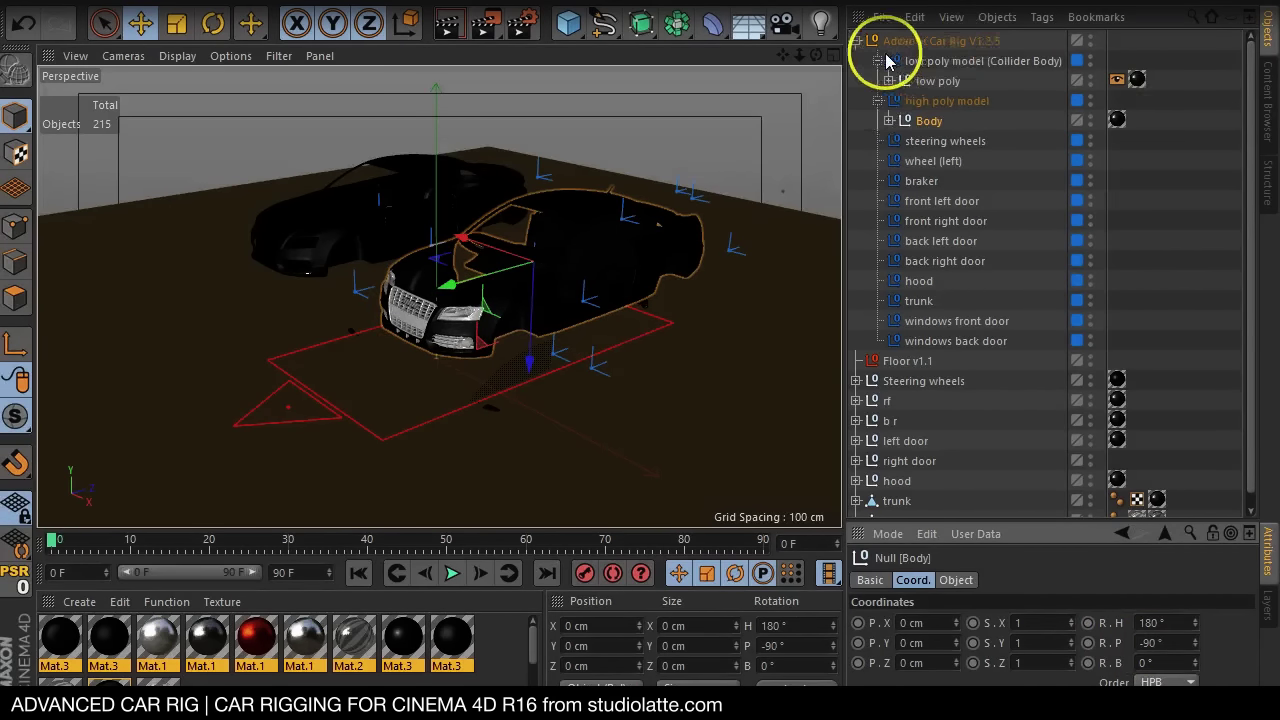
Collapse the model groups and check the aligned car in the side view
left_click(879, 61)
left_click(878, 81)
middle_click(580, 230)
middle_click(400, 408)
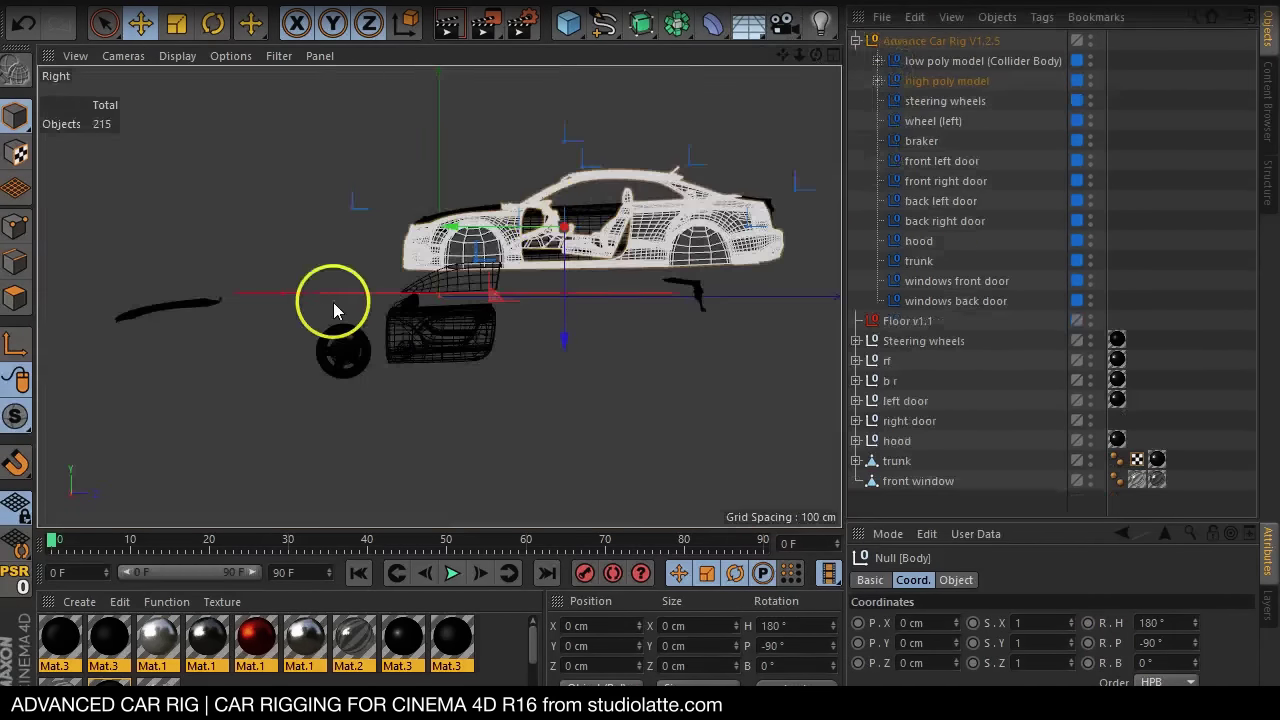
scroll(540, 210, "up", 5)
left_click(909, 61)
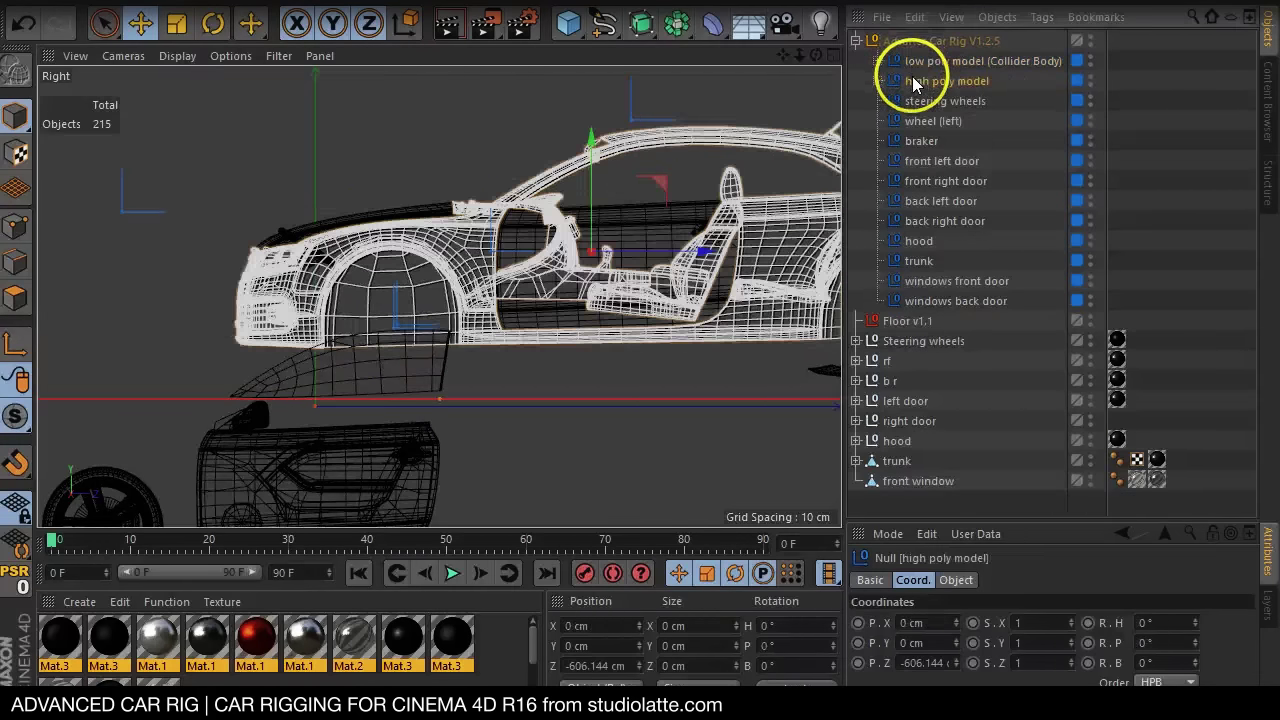
middle_click(486, 294)
middle_click(234, 190)
Parent Steering wheels into the rig's steering wheels group and reset its PSR
left_click(889, 341)
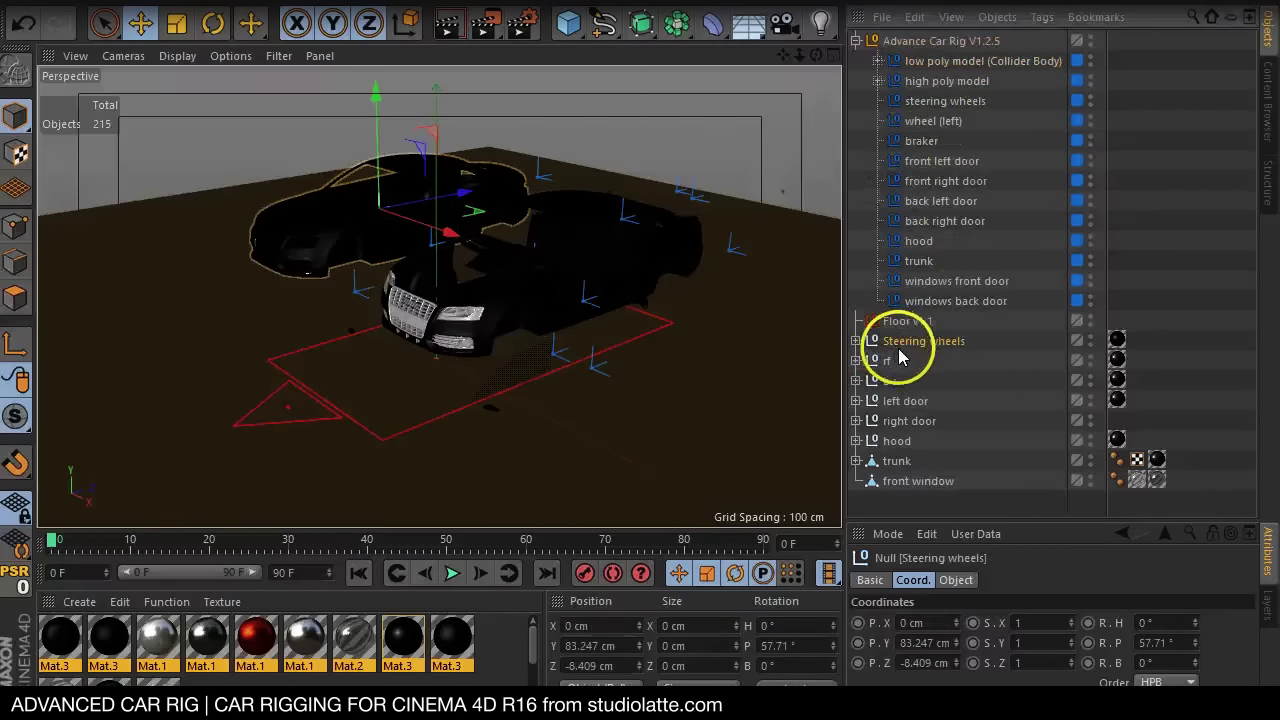
left_click_drag(918, 108, 917, 107)
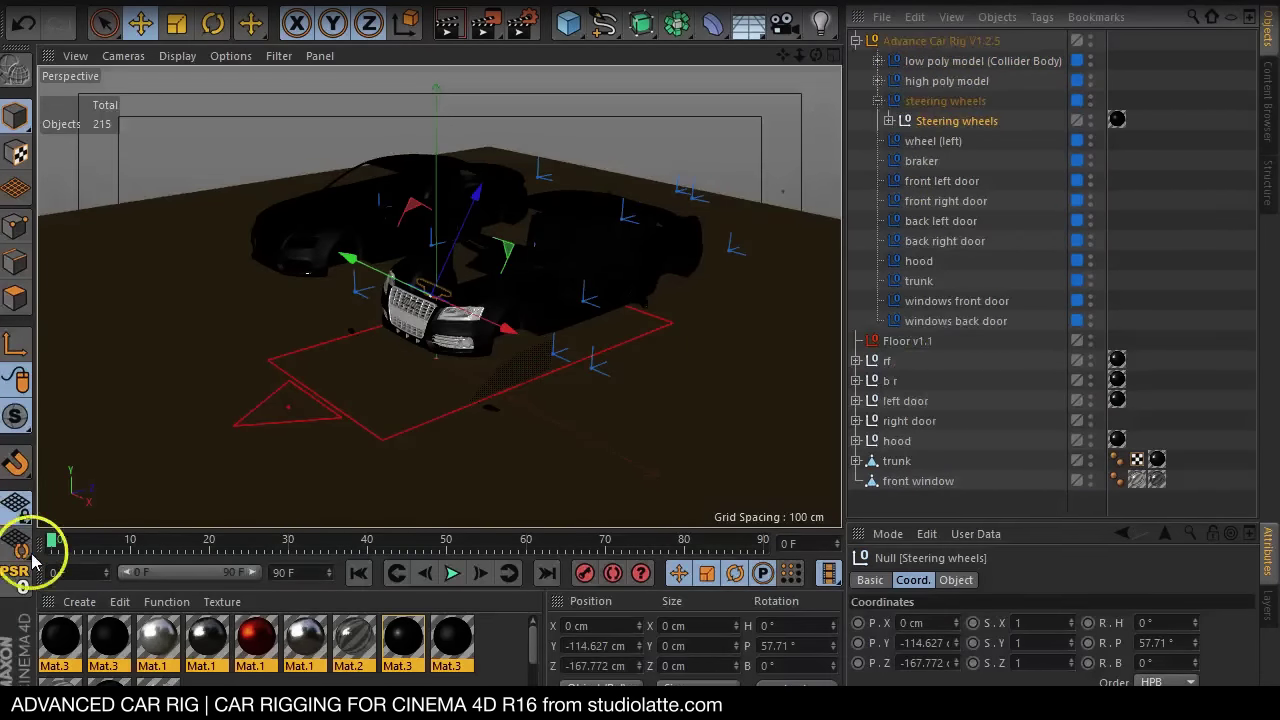
left_click(33, 558)
left_click(879, 102)
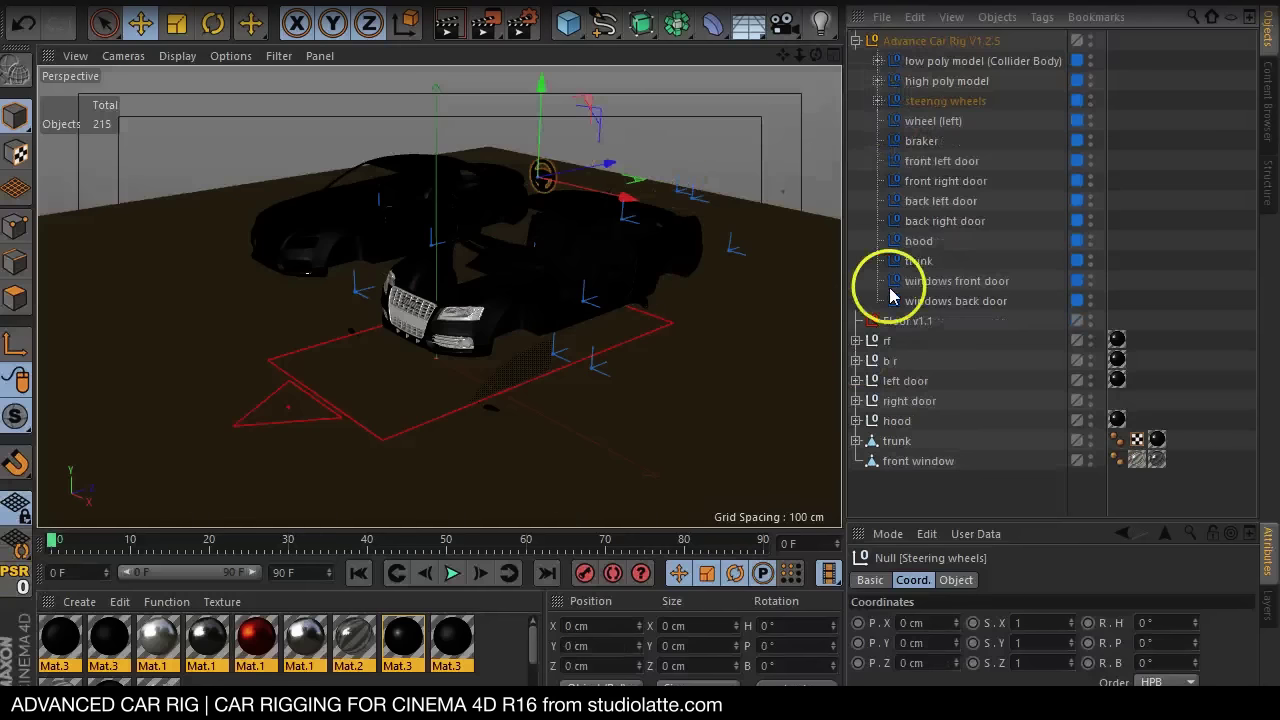
Parent rf into the wheel (left) group and b r into the braker group, resetting both
left_click(881, 342)
left_click_drag(887, 331, 932, 122)
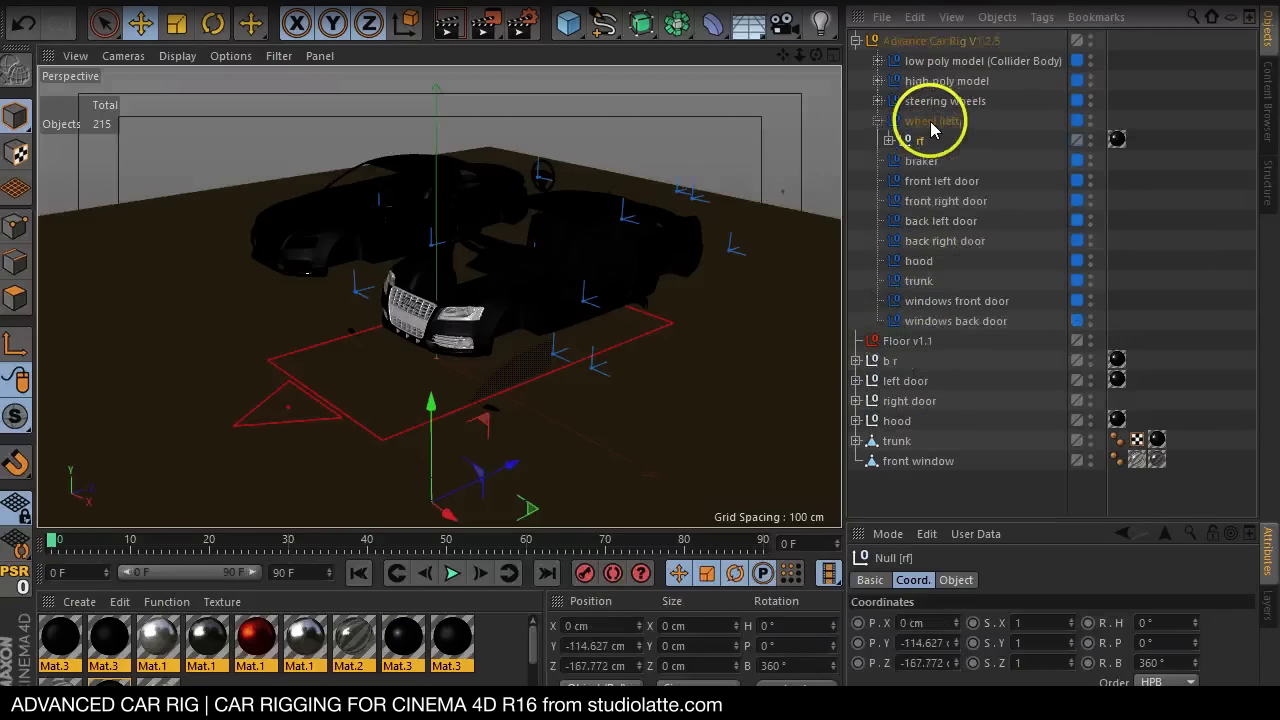
left_click(33, 570)
left_click(879, 121)
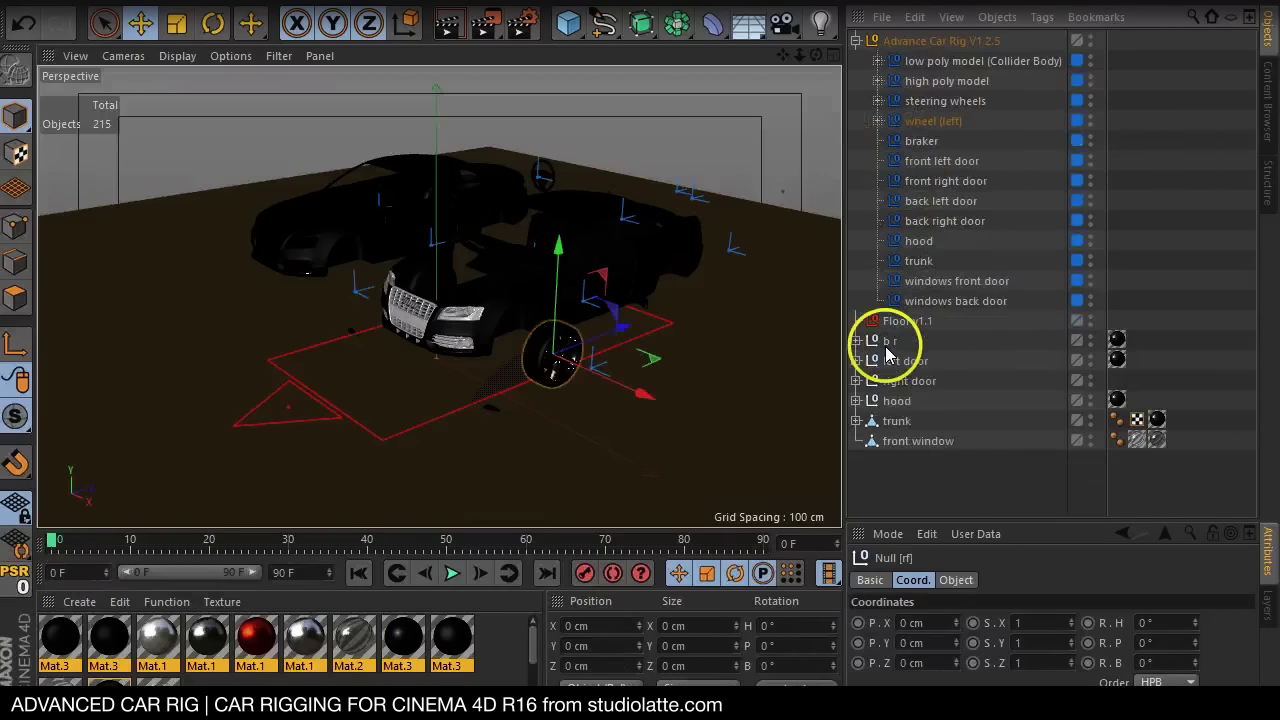
left_click_drag(925, 148, 924, 144)
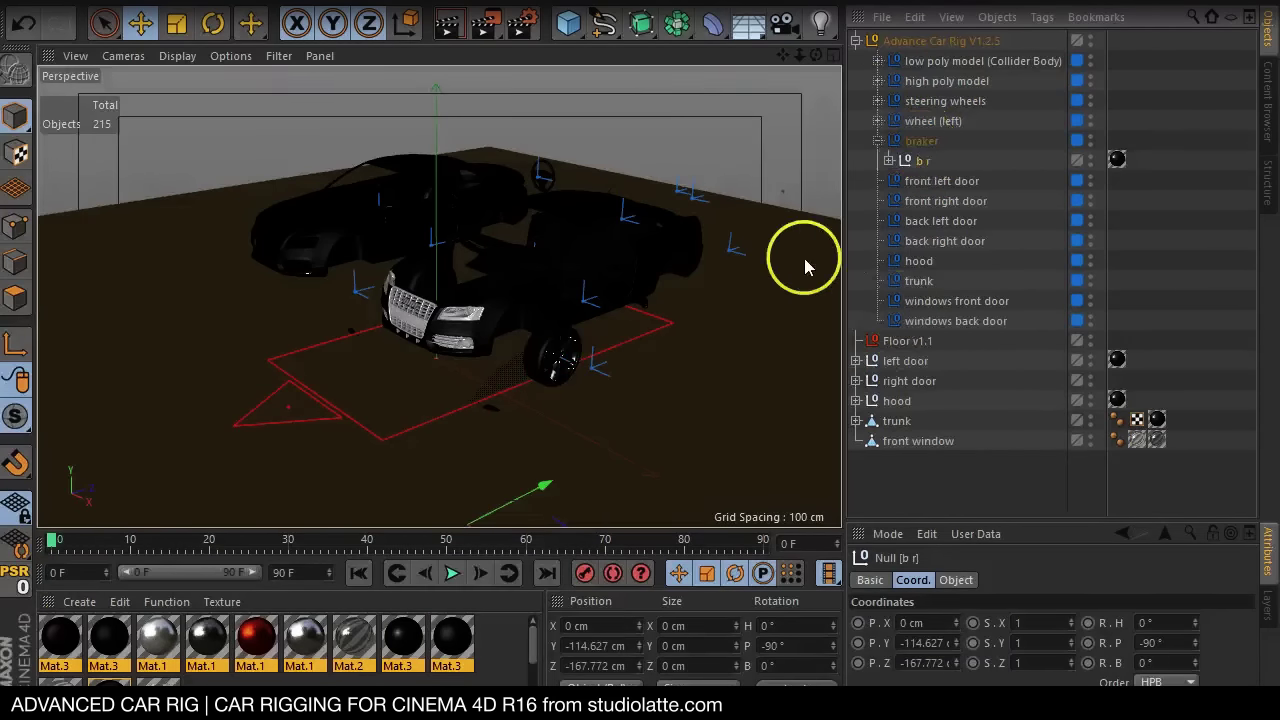
left_click(12, 598)
left_click(879, 141)
Parent the left door into the front left door group and reset its PSR
left_click(890, 345)
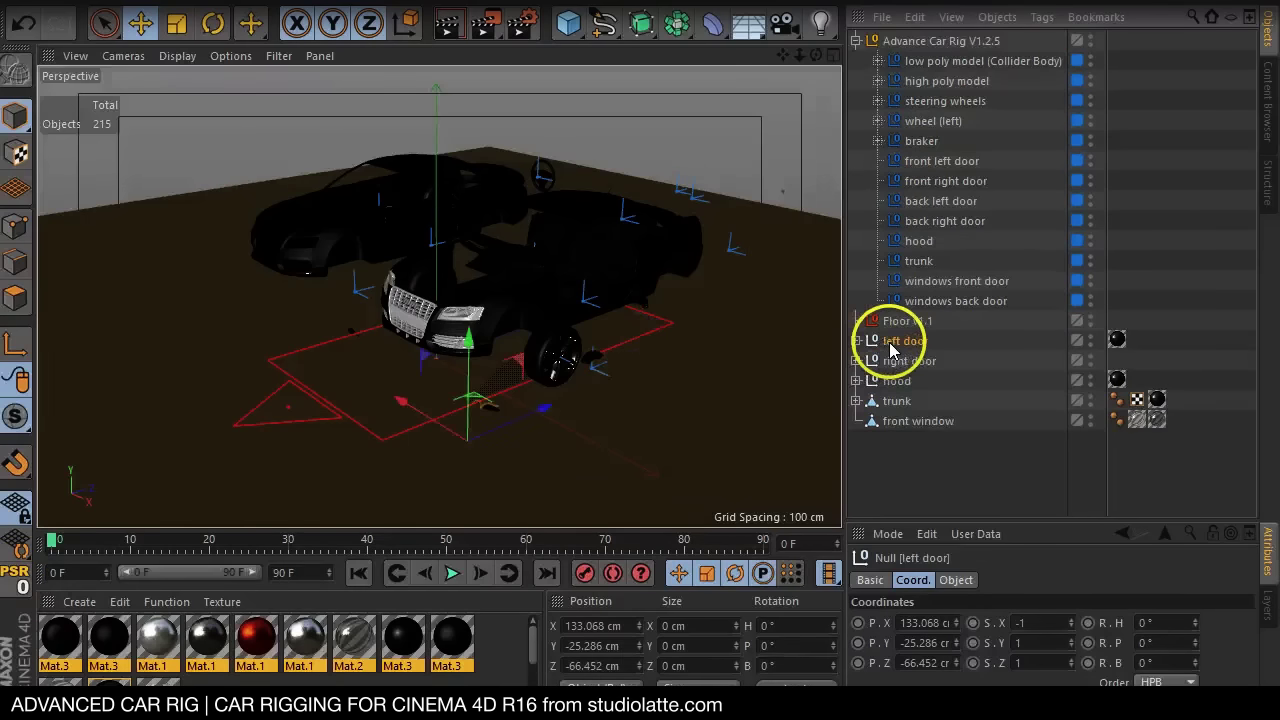
left_click_drag(928, 162, 929, 162)
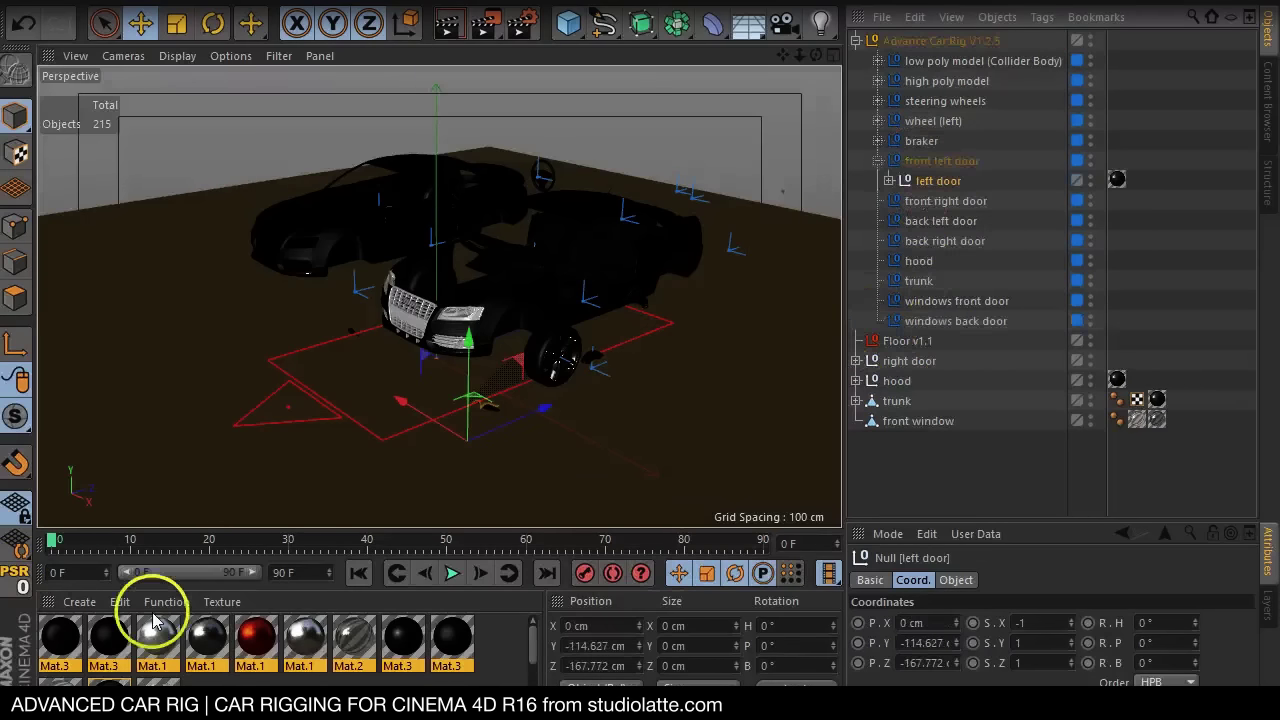
left_click(20, 580)
scroll(608, 314, "up", 3)
scroll(608, 300, "up", 3)
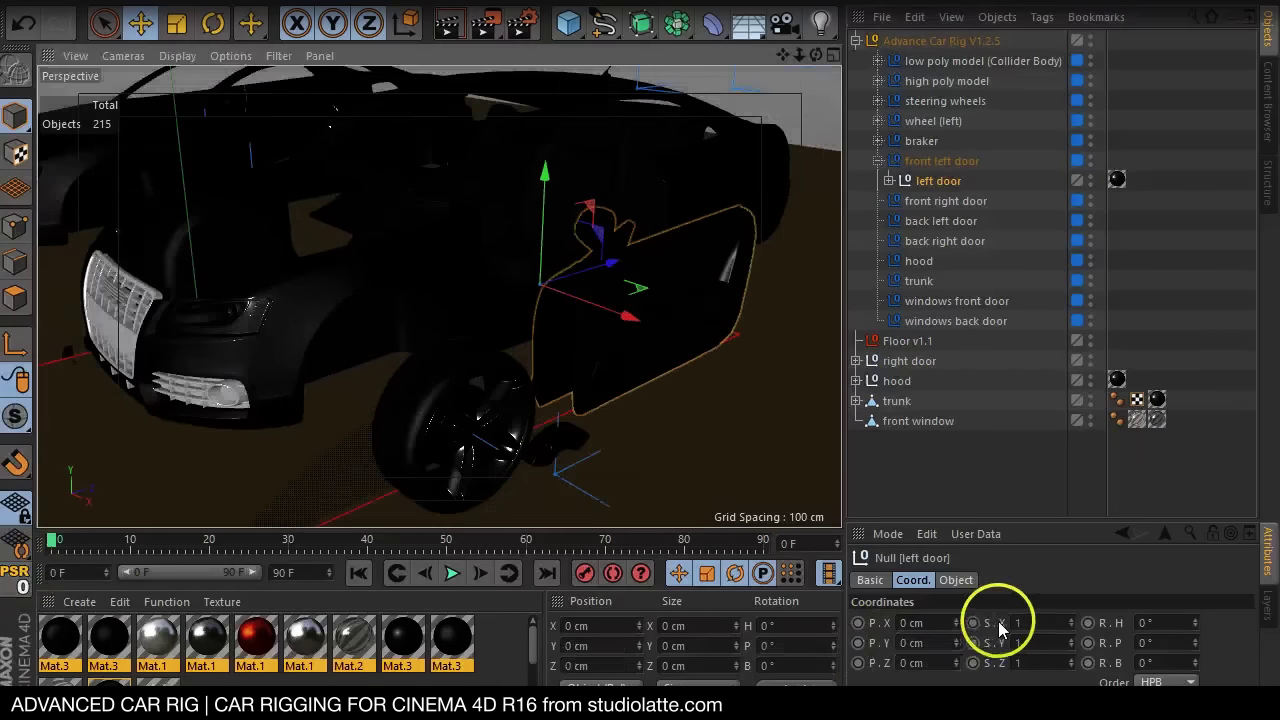
scroll(594, 277, "down", 3)
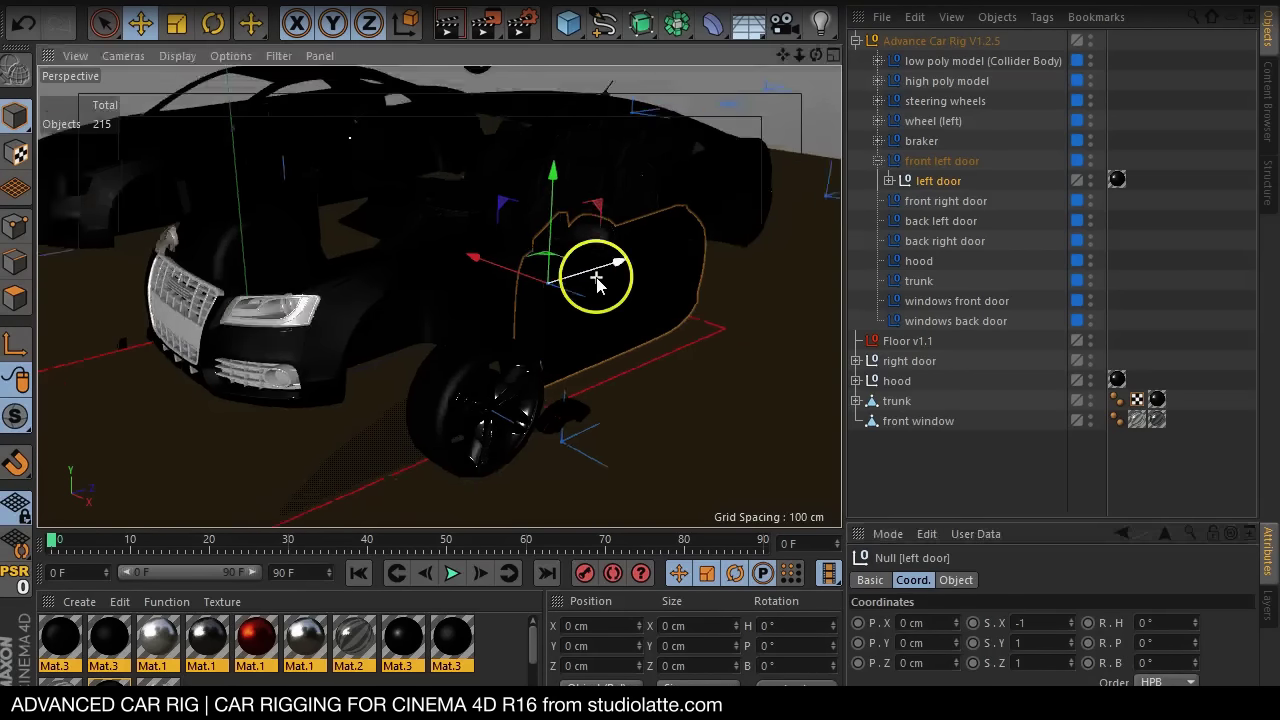
left_click_drag(814, 50, 752, 408)
Parent the right door into the front right door group, reset it and check its scale
left_click(882, 361)
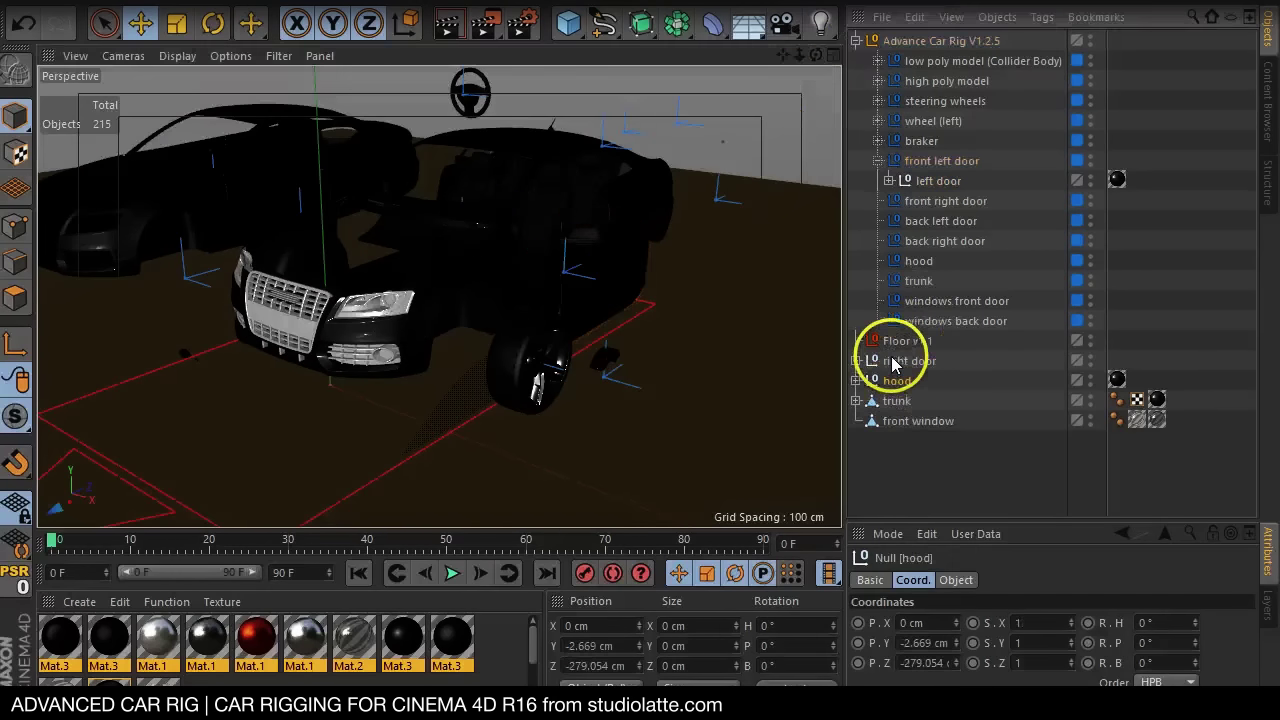
left_click_drag(910, 202, 886, 180)
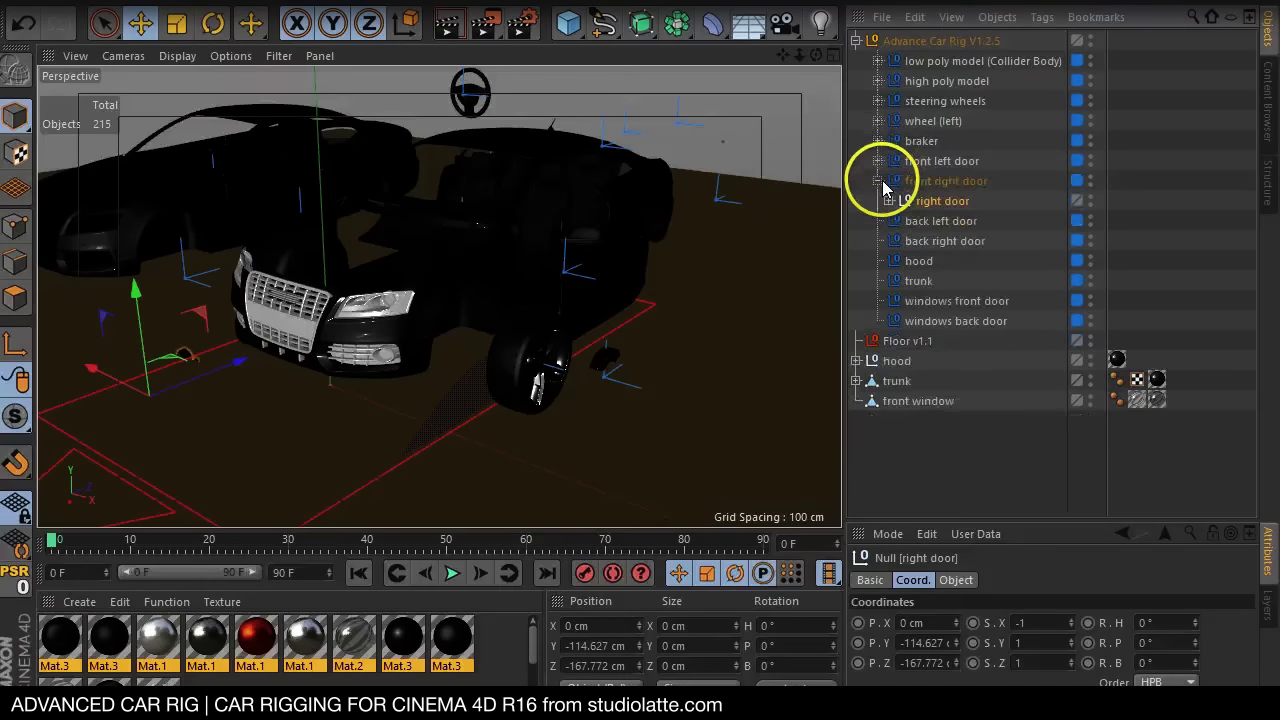
left_click(20, 578)
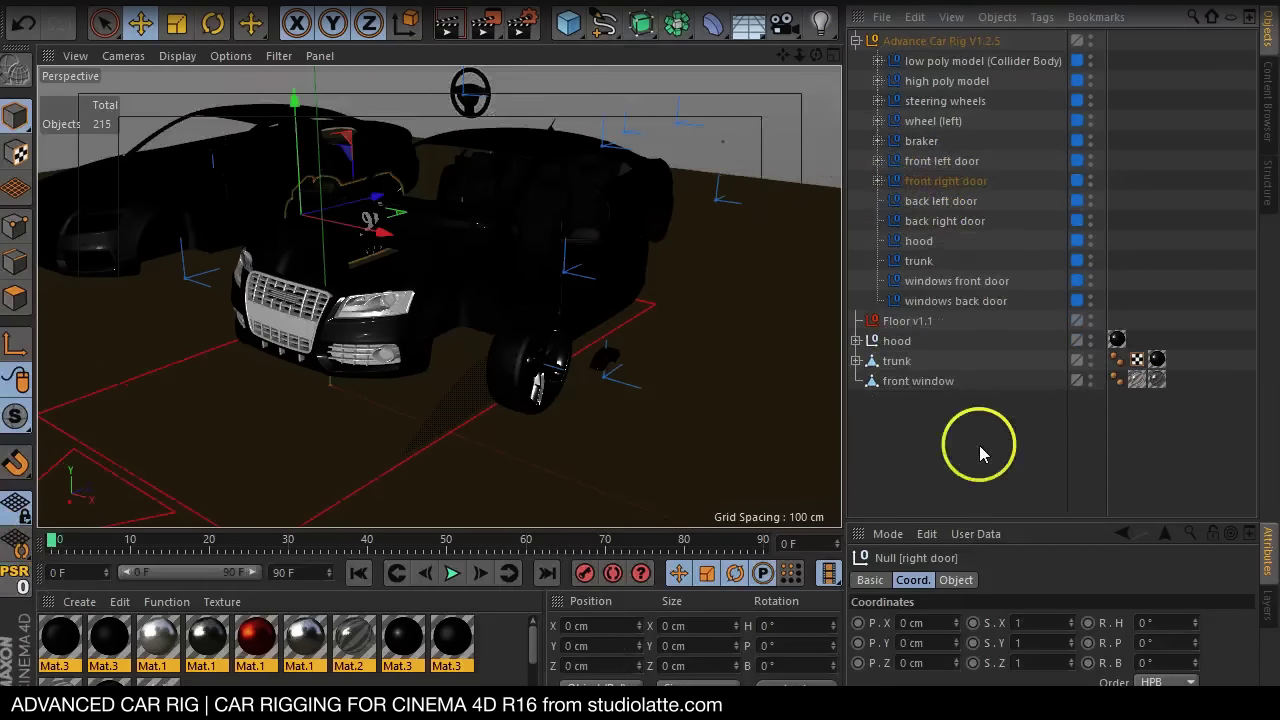
left_click(1015, 622)
type("-1")
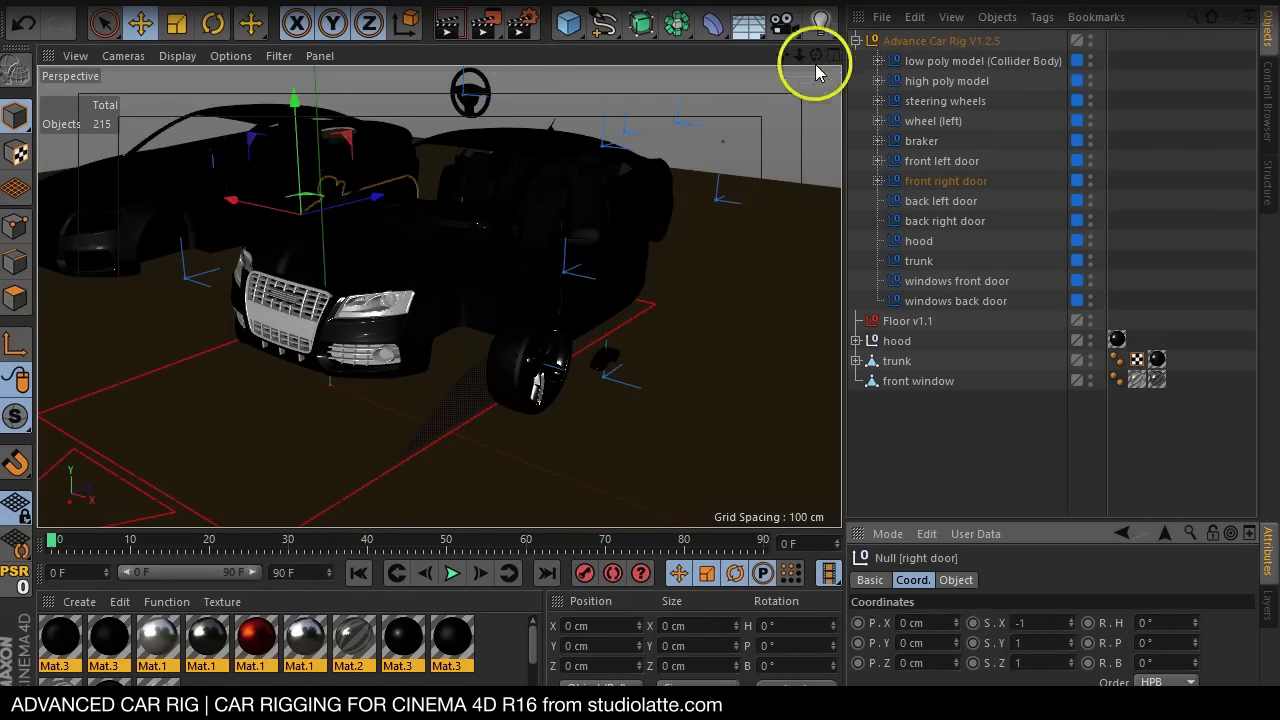
mouse_move(815, 64)
left_mouse_down()
mouse_move(697, 183)
mouse_move(743, 408)
left_mouse_up()
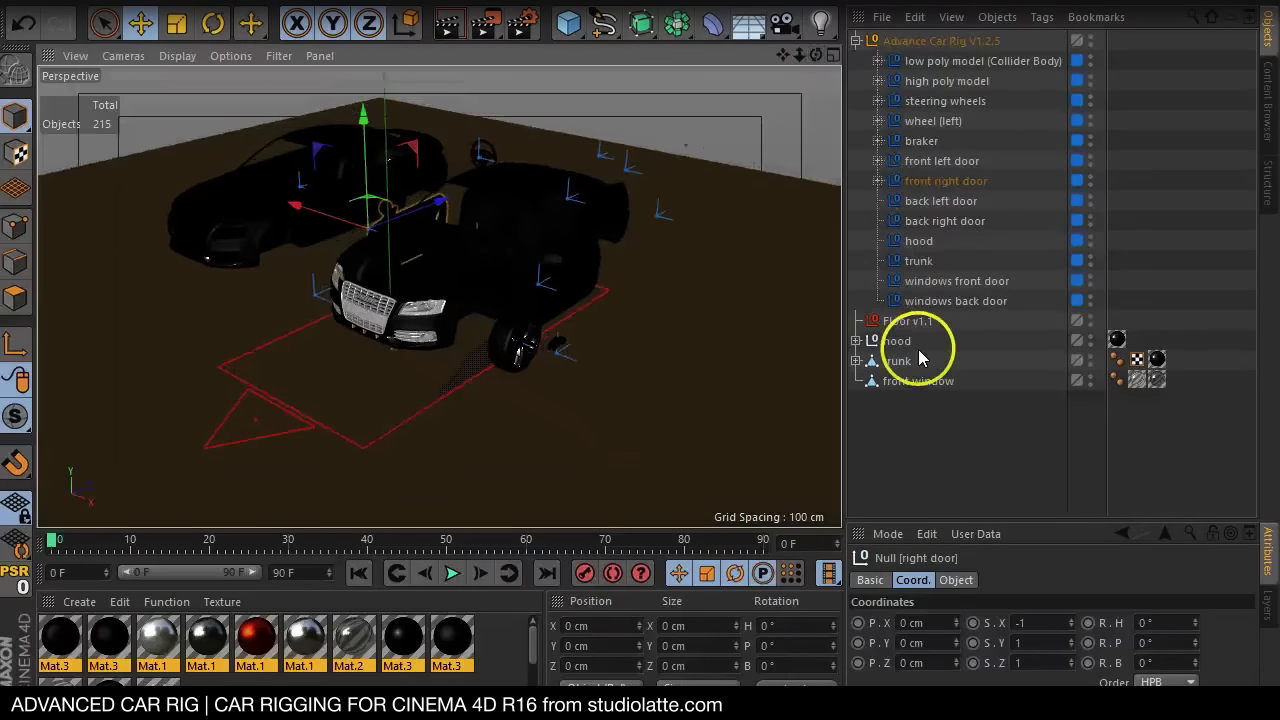
Parent the hood and trunk into the rig's hood and trunk slots with zeroed positions
left_click_drag(897, 341, 920, 242)
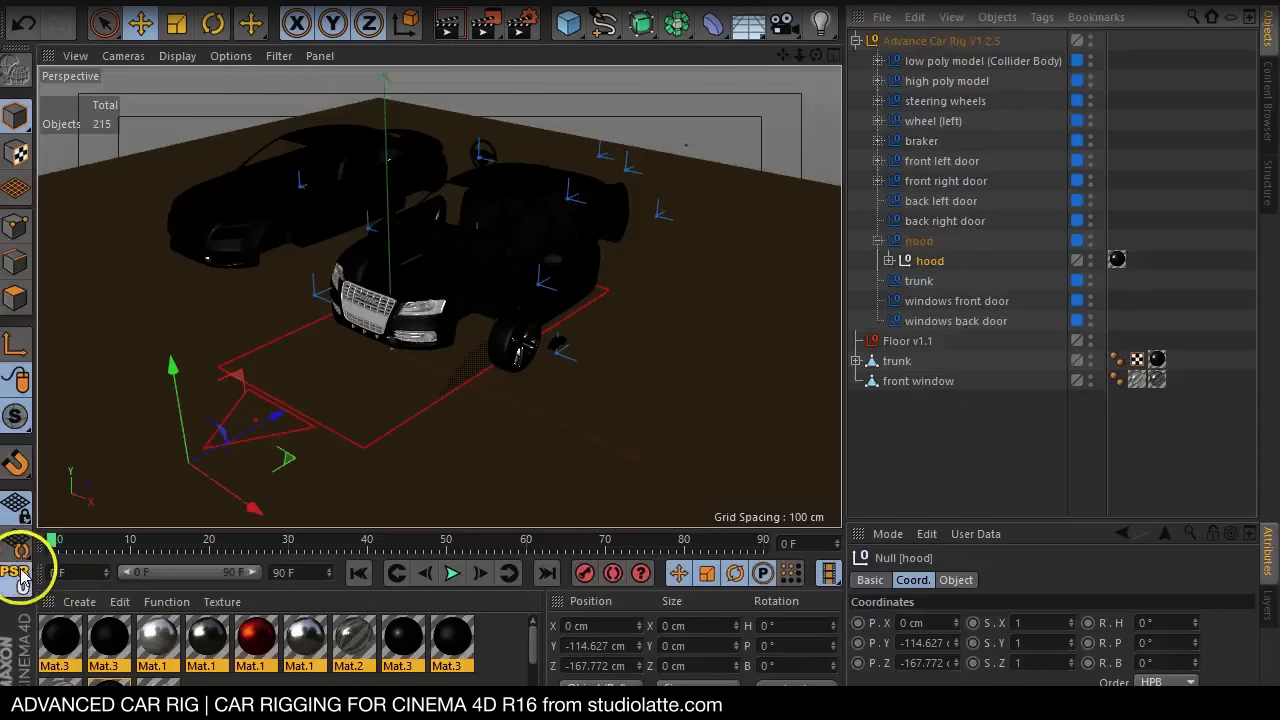
left_click(18, 574)
left_click(878, 242)
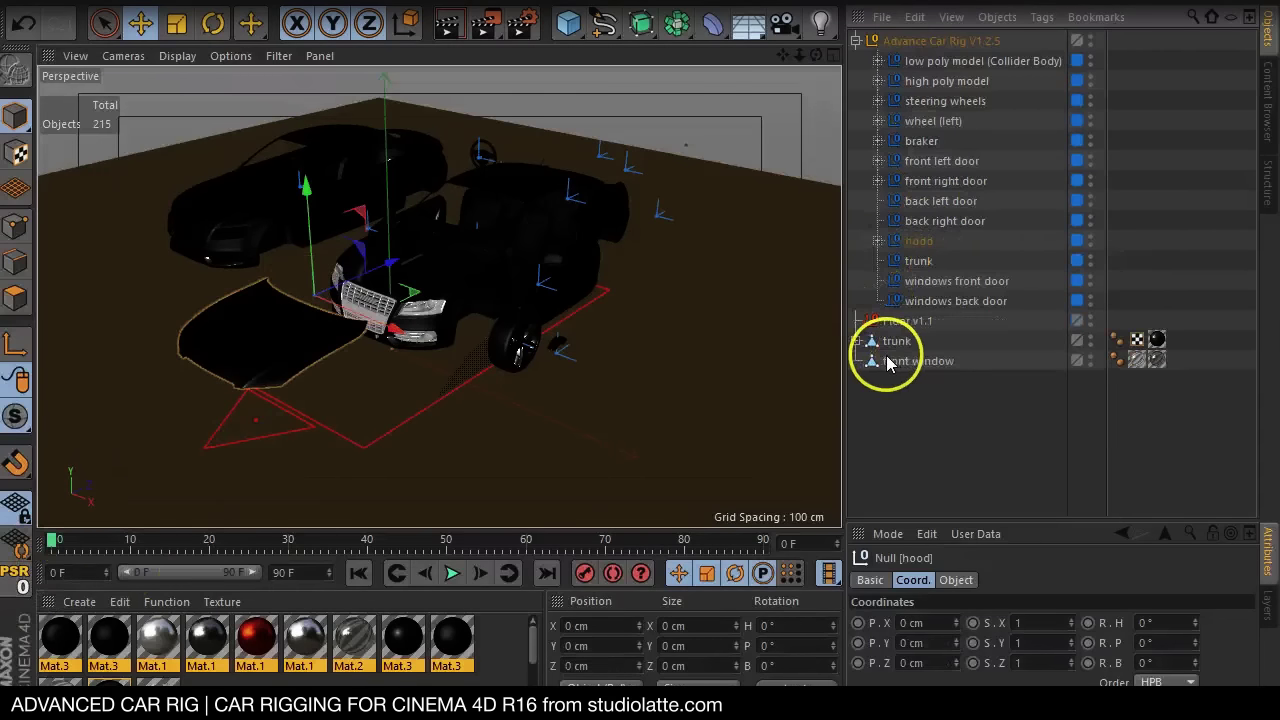
left_click_drag(919, 262, 920, 263)
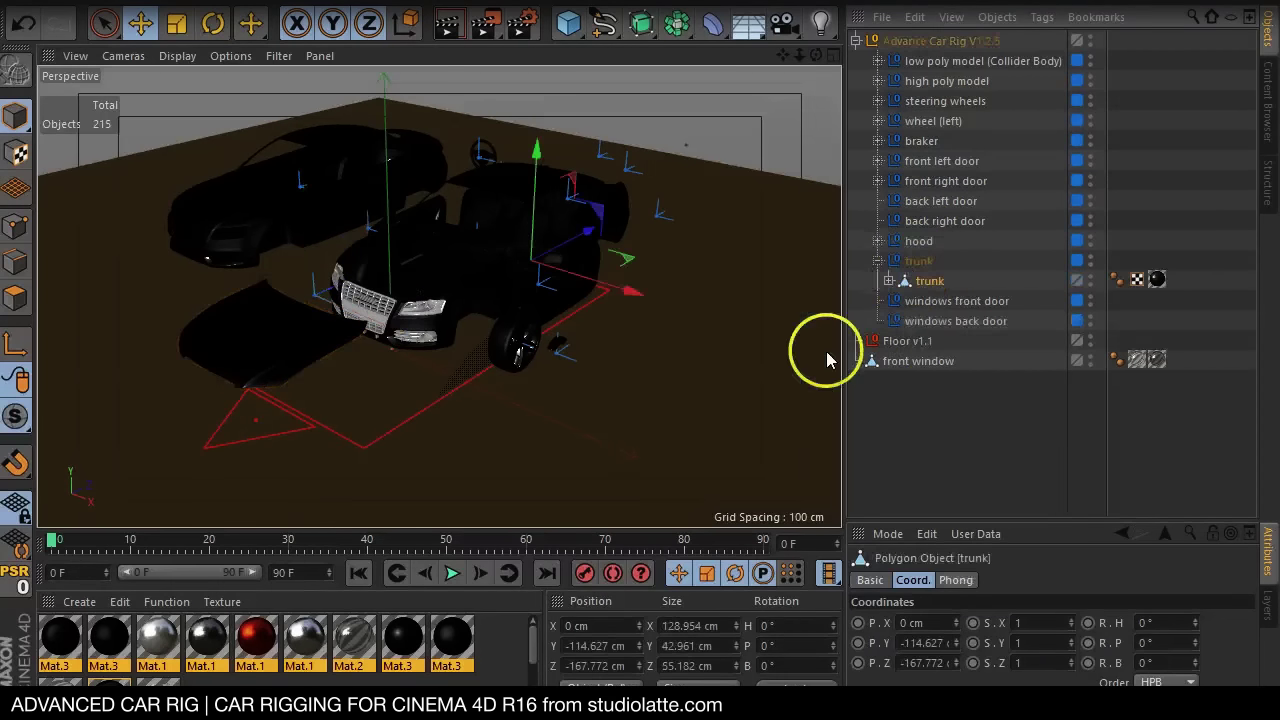
left_click(12, 585)
left_click(878, 262)
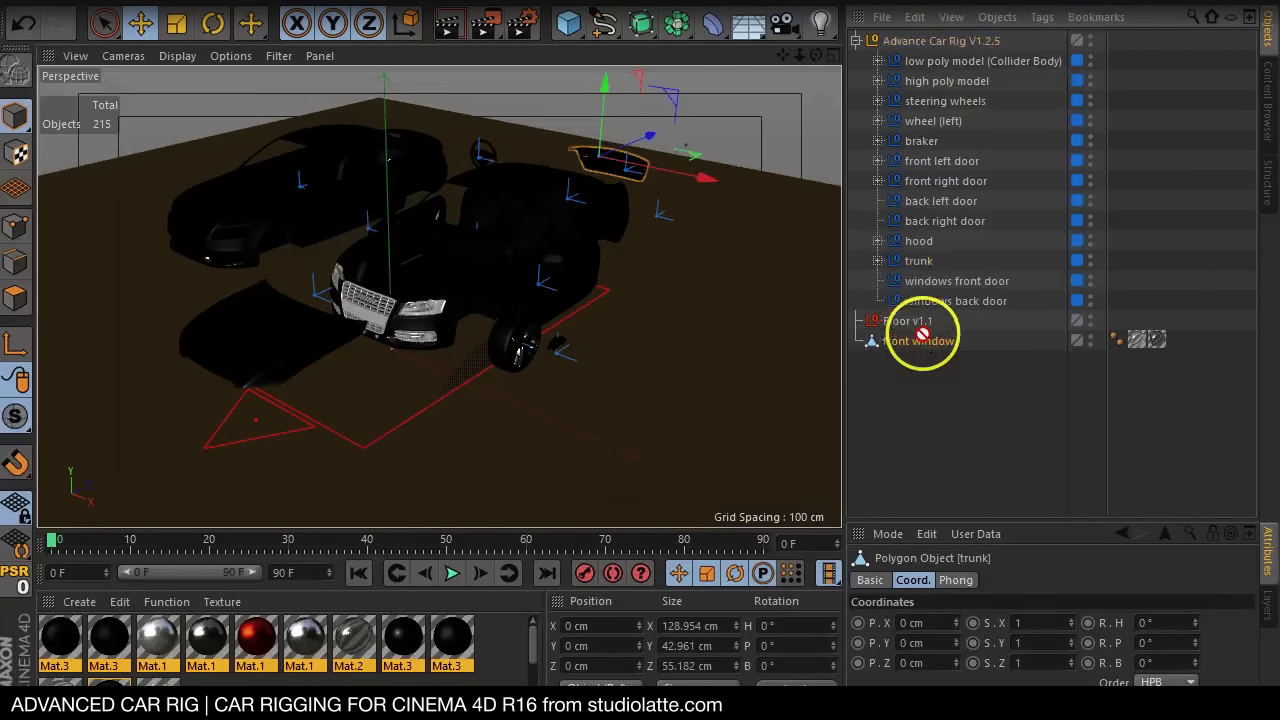
Parent the front window into windows front door and reset its position
left_click_drag(924, 285, 925, 283)
left_click(27, 568)
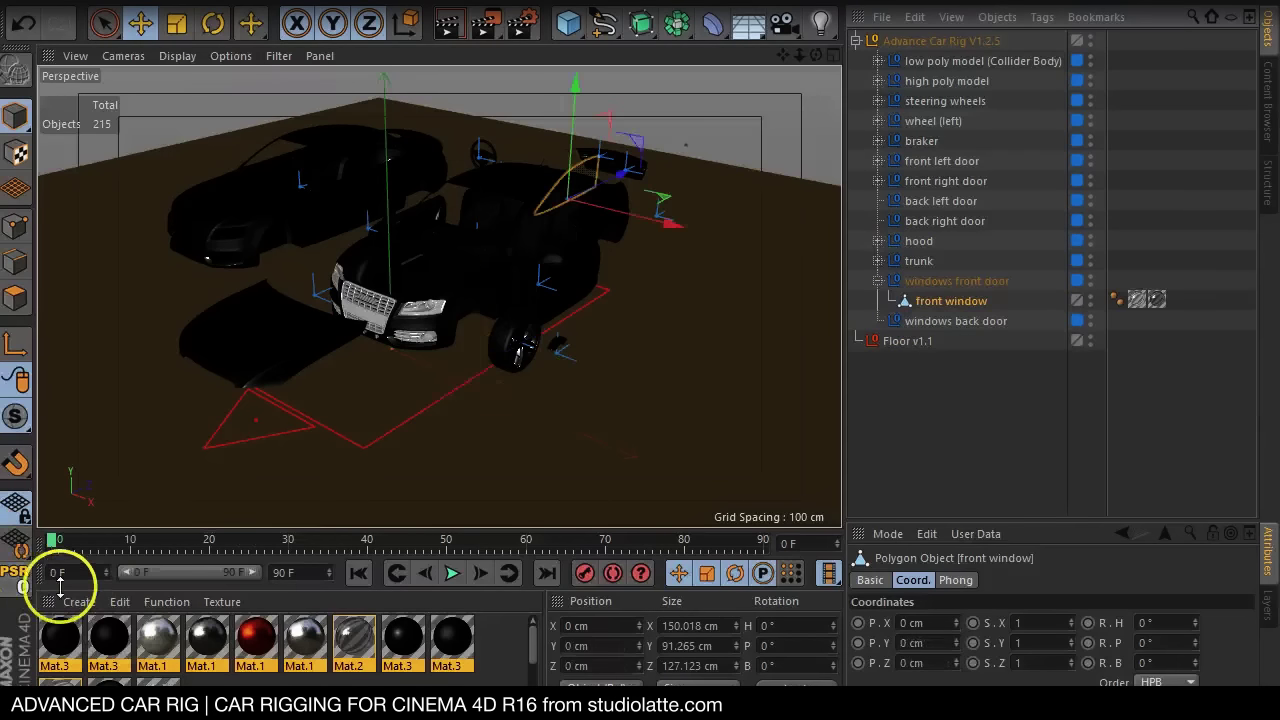
scroll(543, 194, "up", 5)
scroll(543, 194, "down", 3)
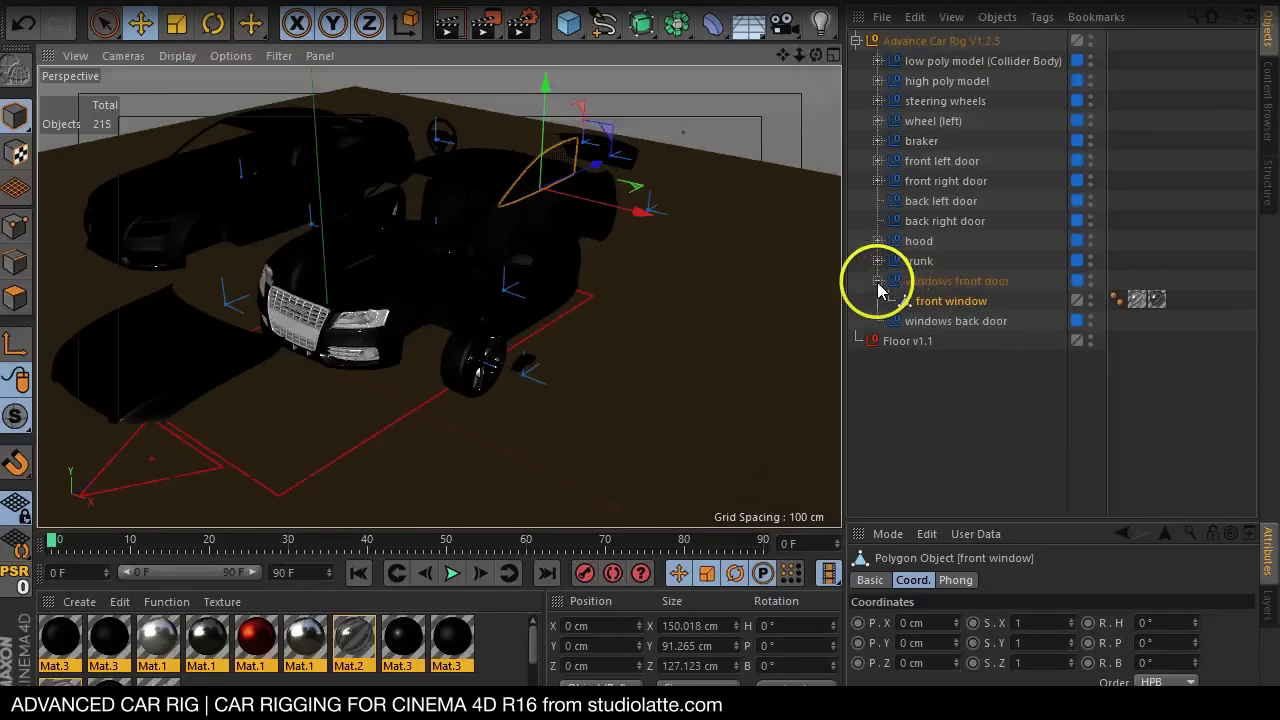
left_click(877, 282)
left_click_drag(783, 55, 805, 67)
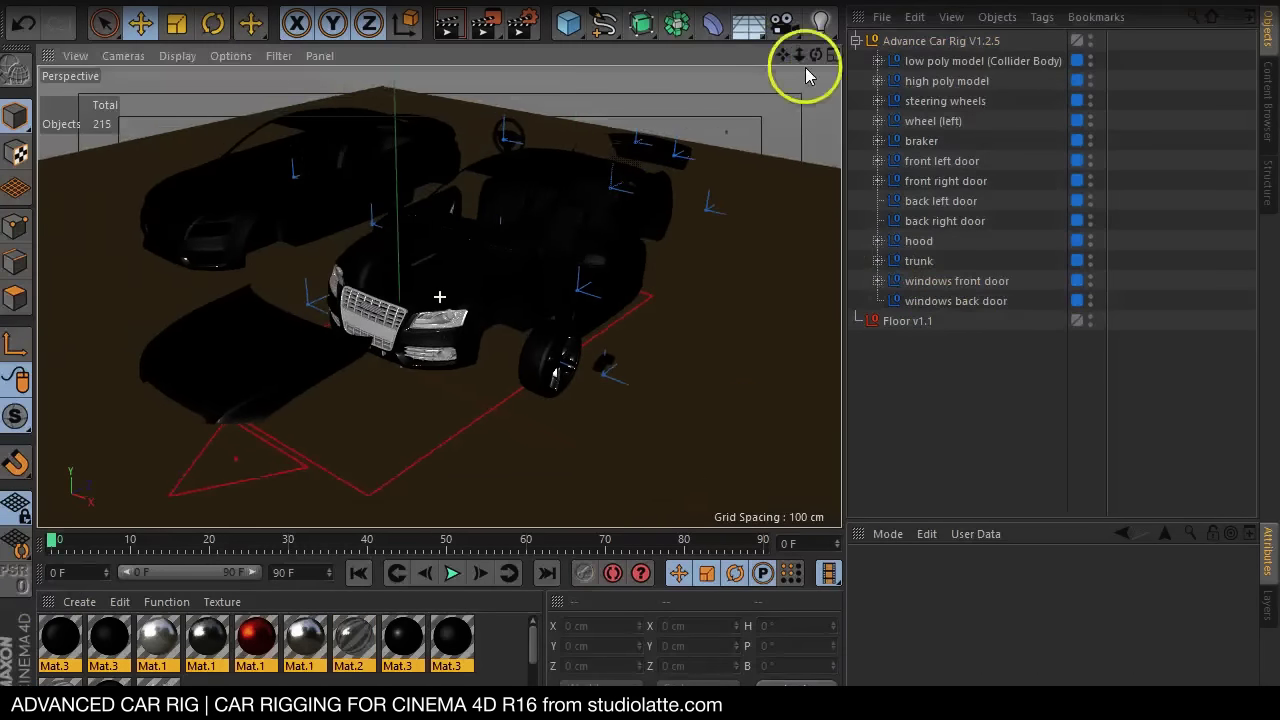
Switch the Advance Car Rig V1.2.5 to RIGGING CAR mode in Setting Rig
left_click(912, 40)
left_click_drag(1023, 520, 1014, 287)
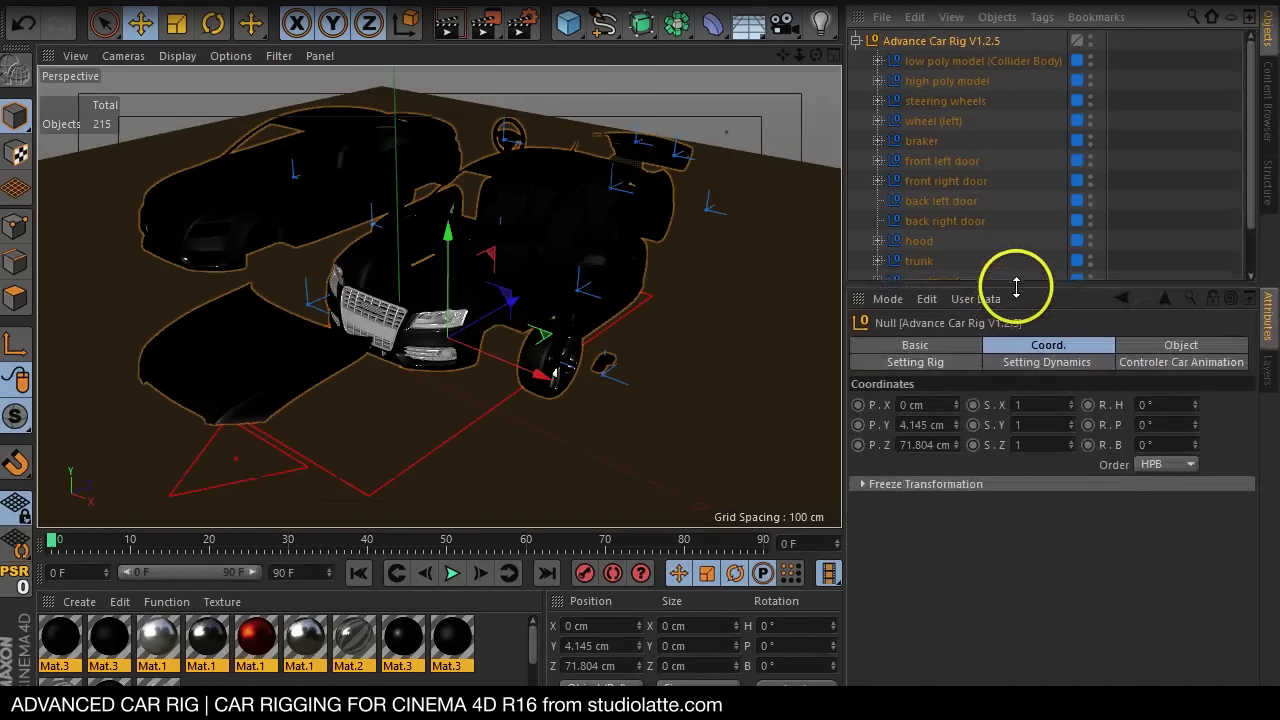
left_click(916, 359)
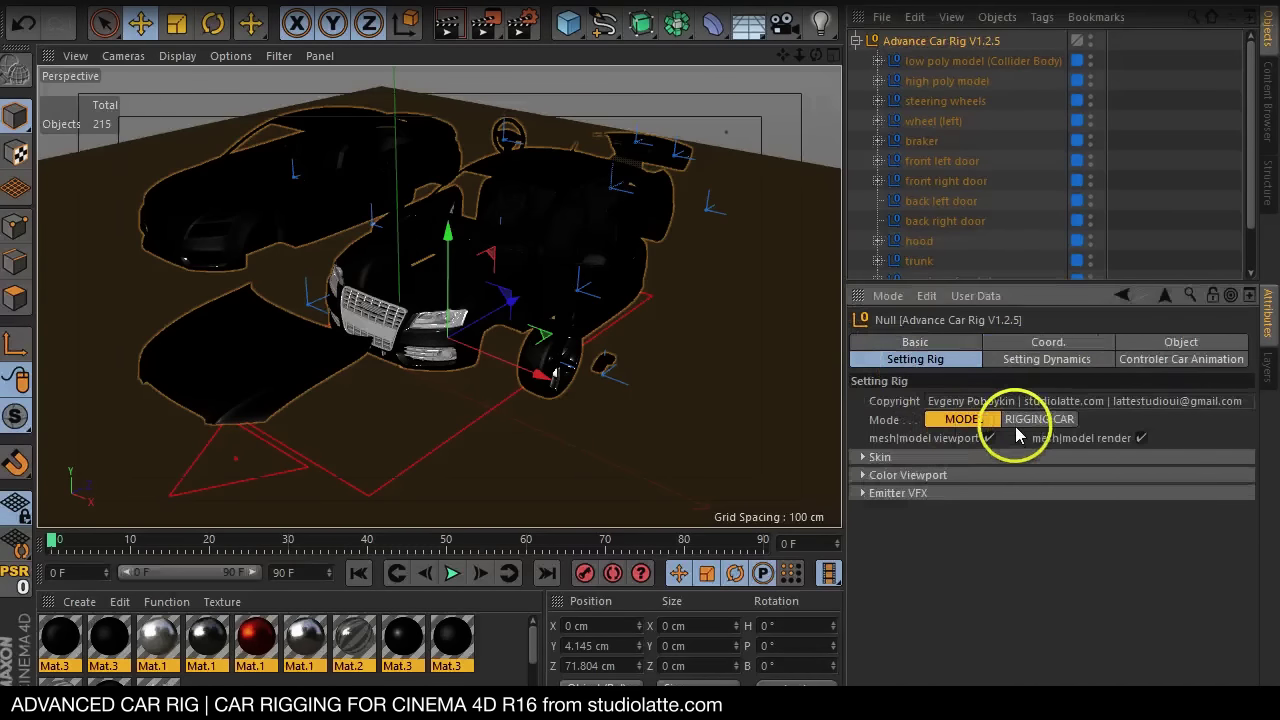
left_click(1018, 423)
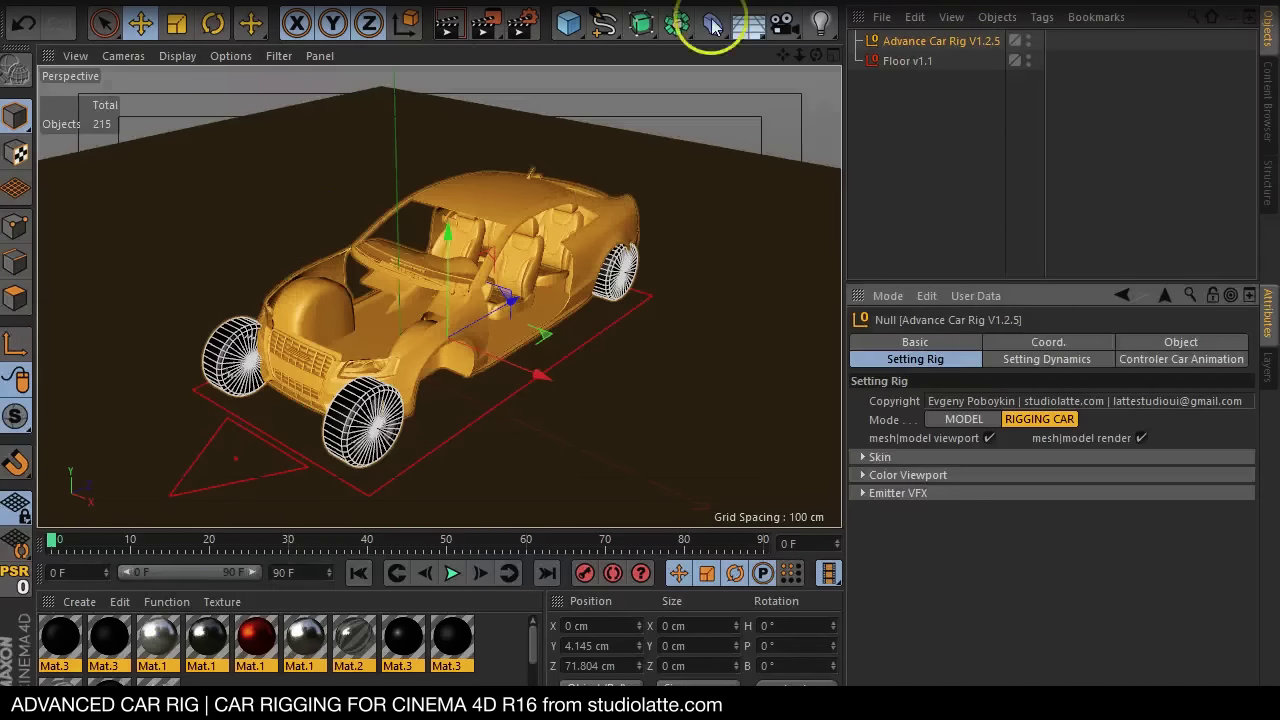
left_click_drag(746, 409, 745, 118, "alt")
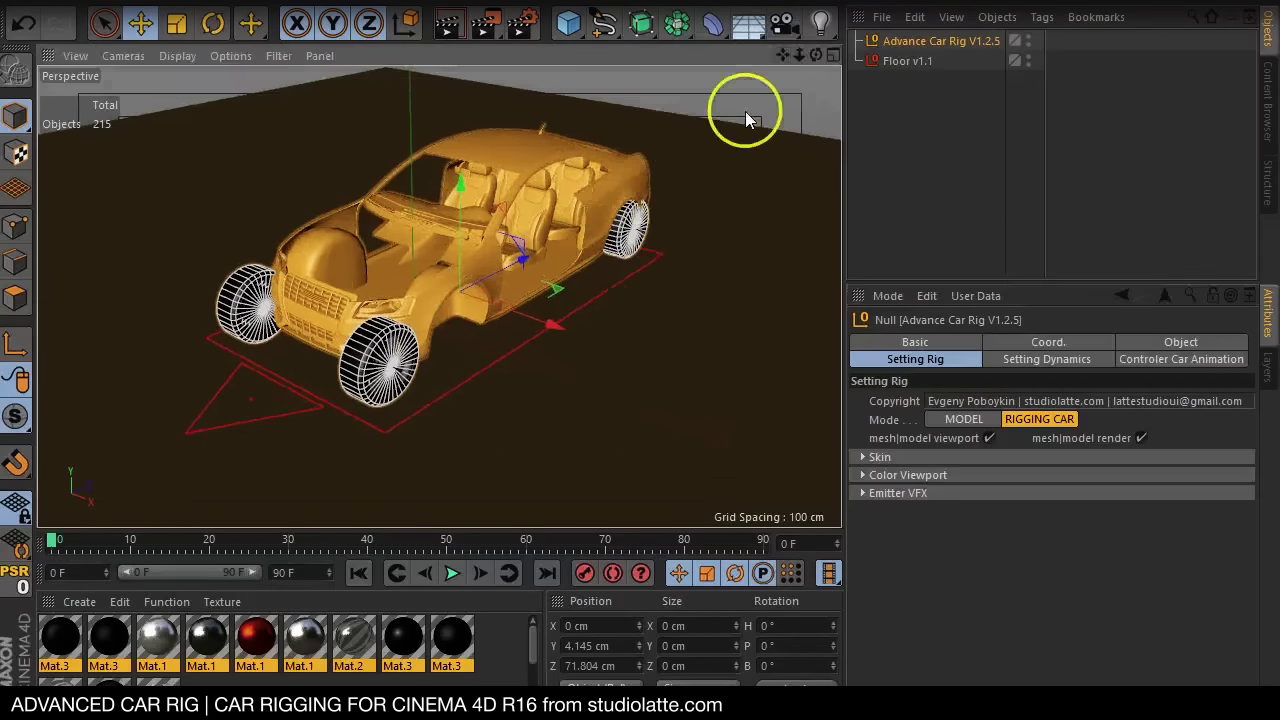
Raise the rig's Body Y position slightly, checking it in the Right view
left_click(864, 457)
left_click(872, 475)
middle_click(295, 403)
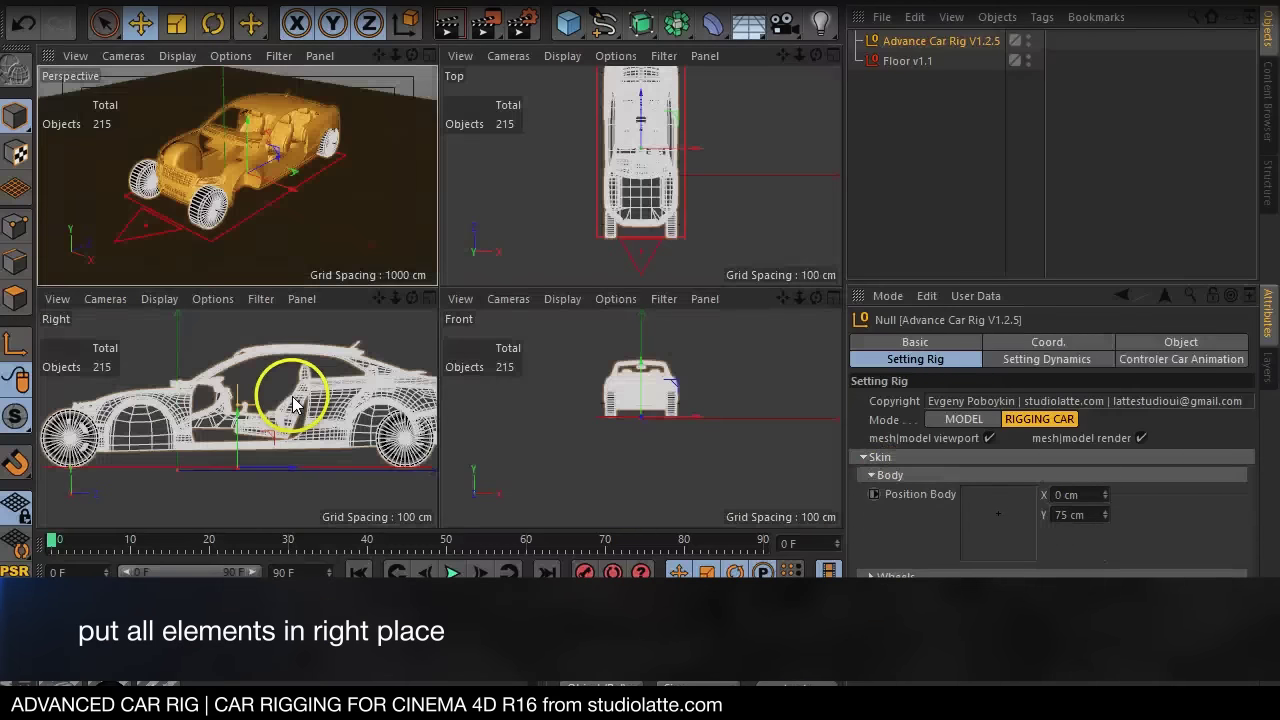
middle_click(295, 403)
left_click(1107, 511)
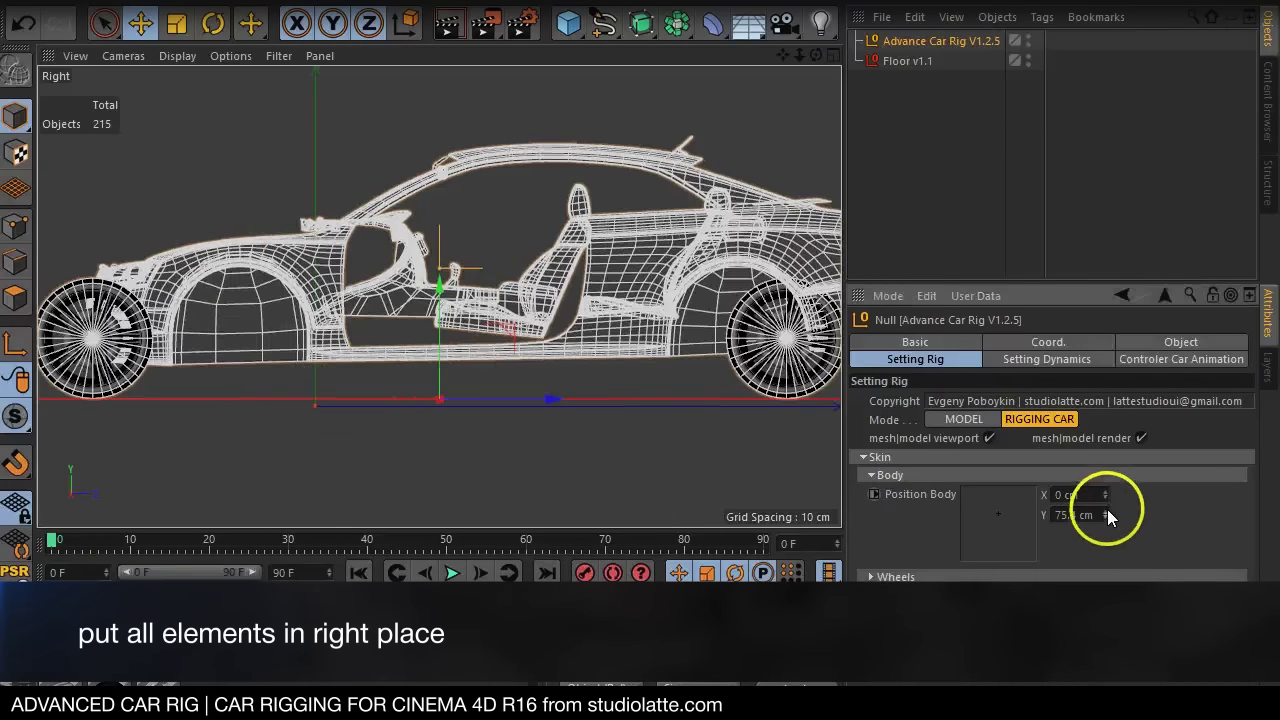
left_click_drag(1107, 514, 1107, 485)
left_click(872, 475)
Move the front wheel to -115 cm and back wheel to 173.5 cm under their arches
left_click(871, 493)
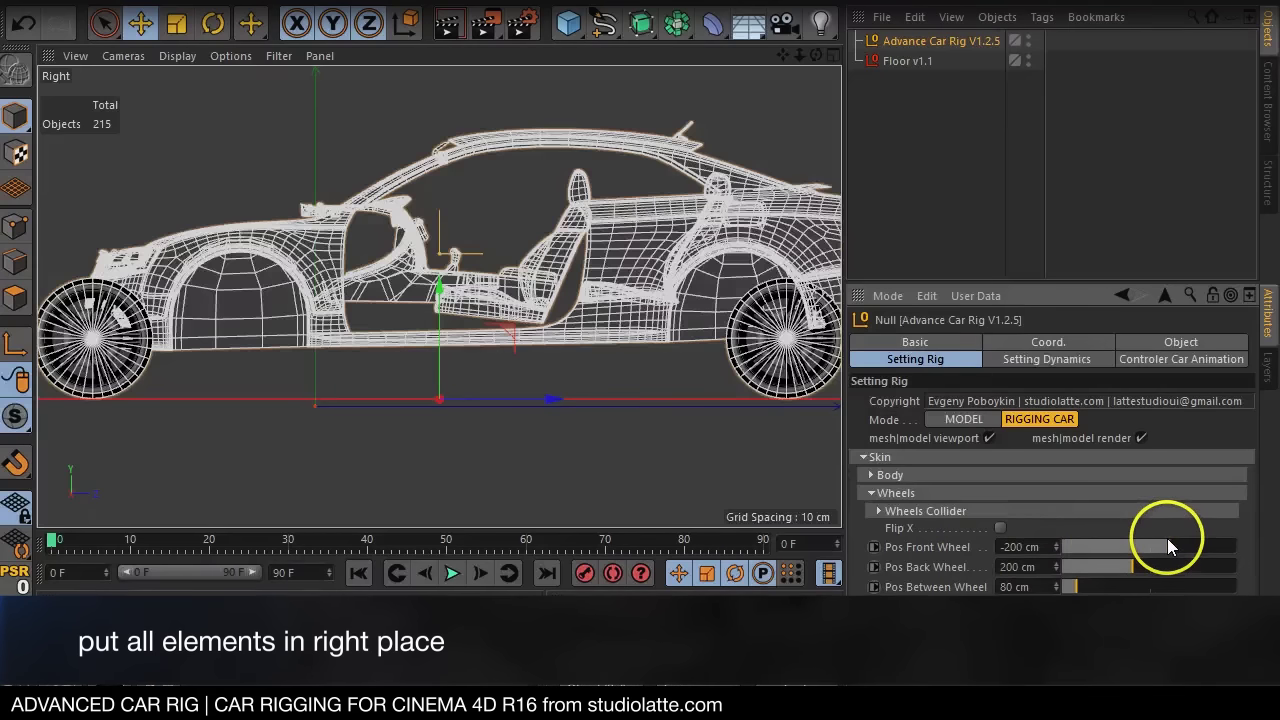
mouse_move(1167, 538)
left_mouse_down()
mouse_move(1217, 526)
mouse_move(1198, 530)
left_mouse_up()
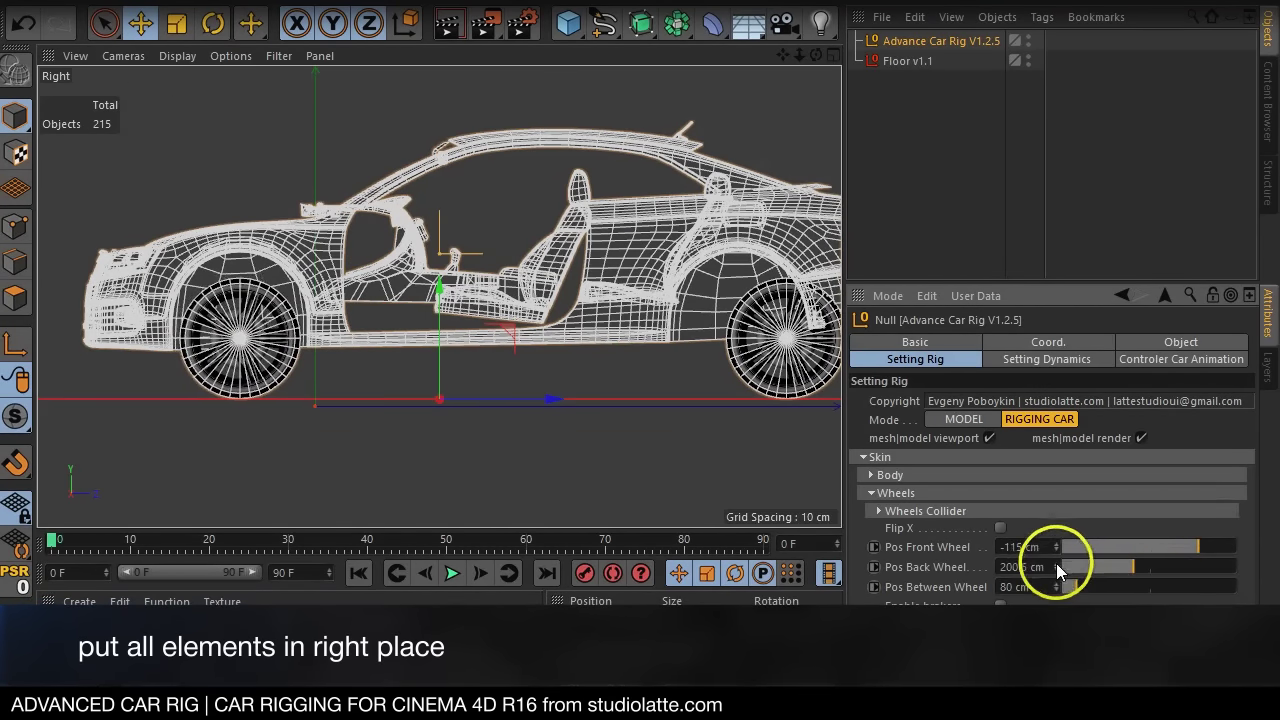
left_click_drag(1056, 566, 1055, 566)
middle_click(538, 290)
middle_click(300, 237)
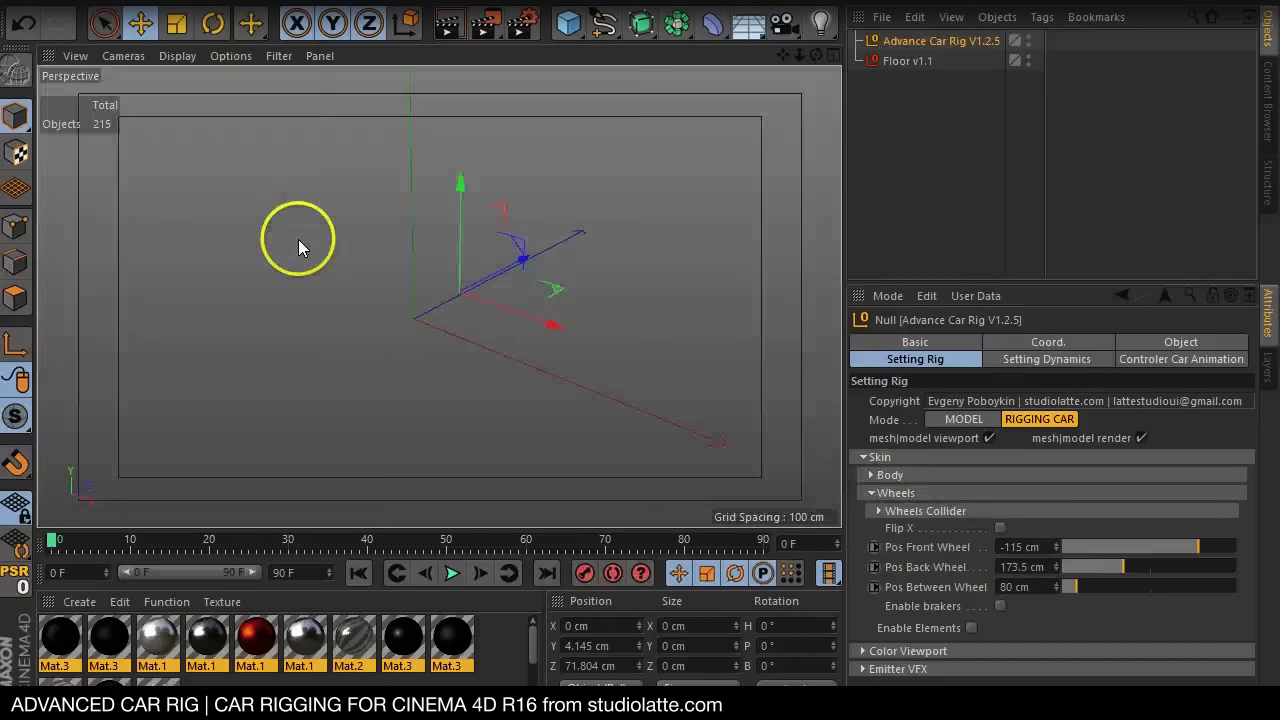
Set the between-wheel spacing to 81 cm, checking the fit in the Front view
left_click_drag(1062, 592, 1044, 561)
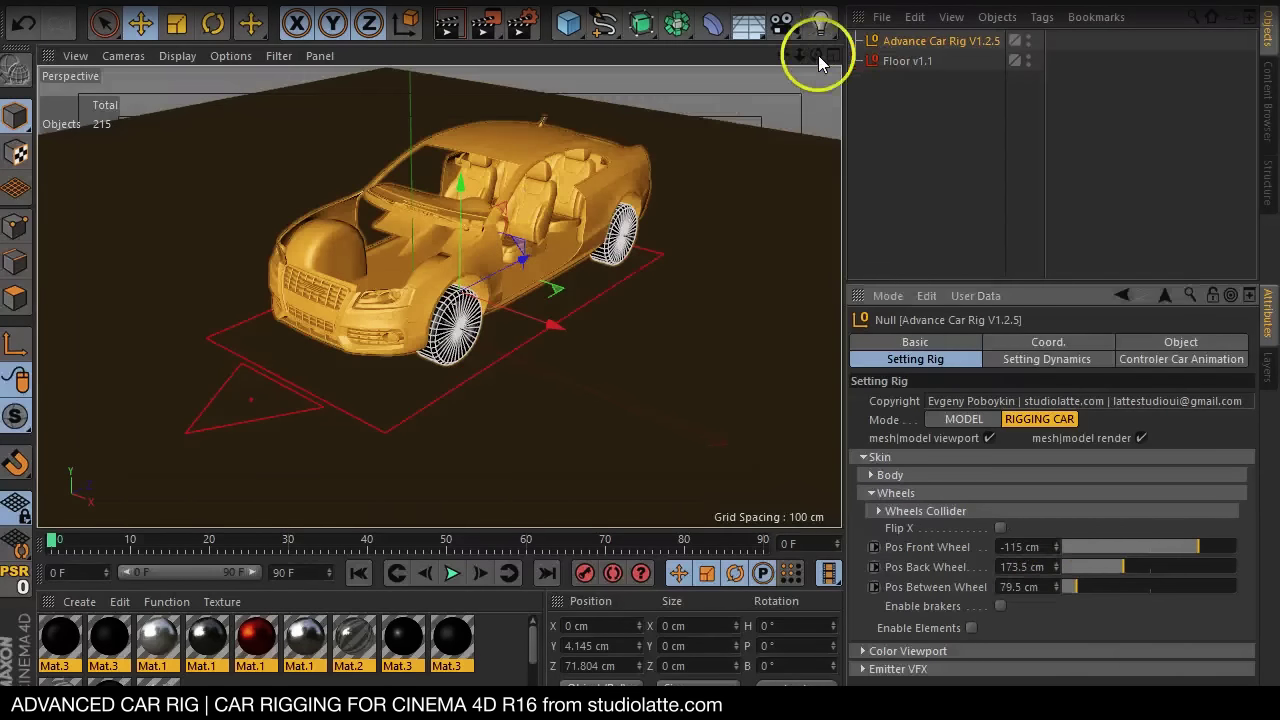
left_click_drag(818, 55, 380, 366)
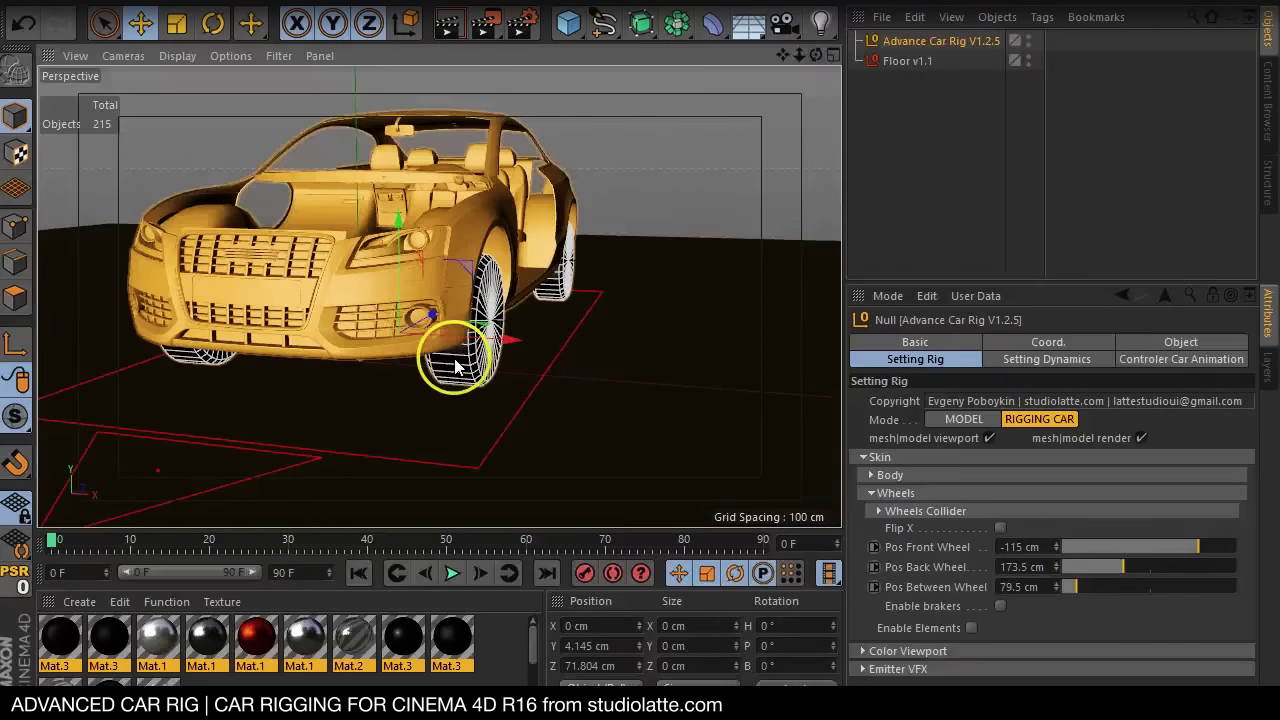
middle_click(455, 368)
middle_click(319, 470)
middle_click(319, 470)
middle_click(614, 450)
scroll(386, 209, "up", 3)
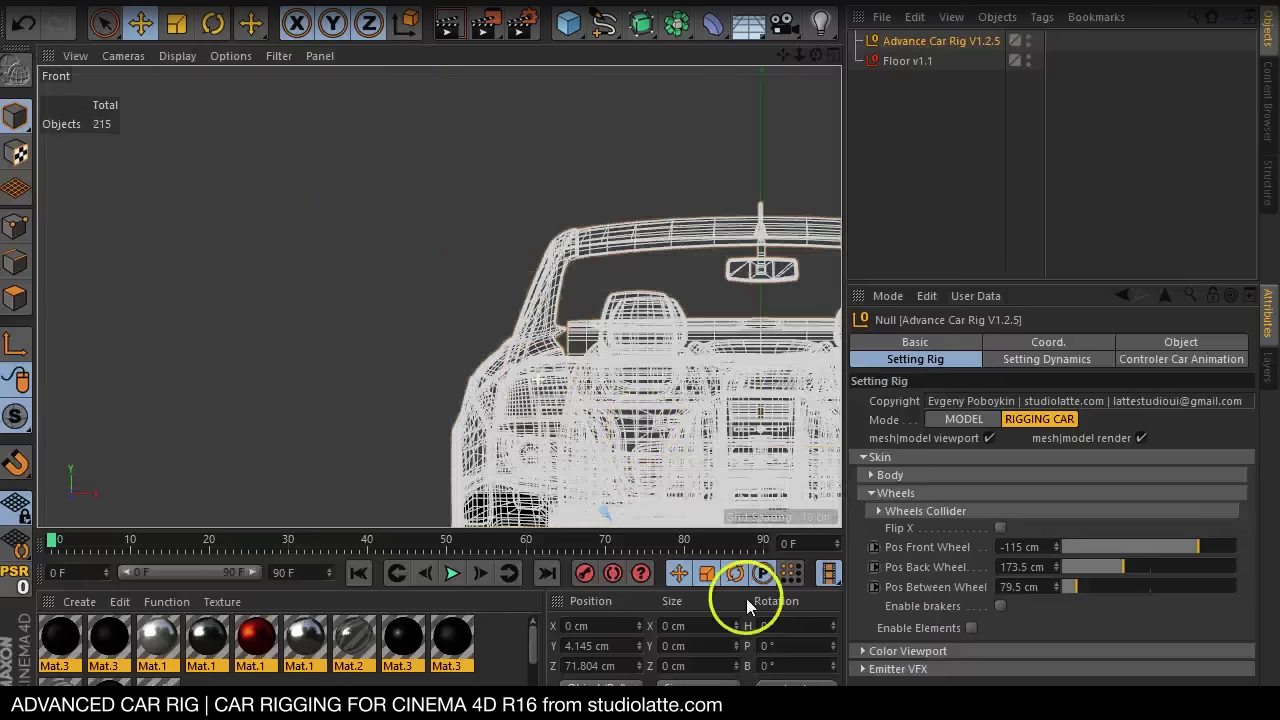
key("h")
left_click_drag(1060, 586, 1060, 579)
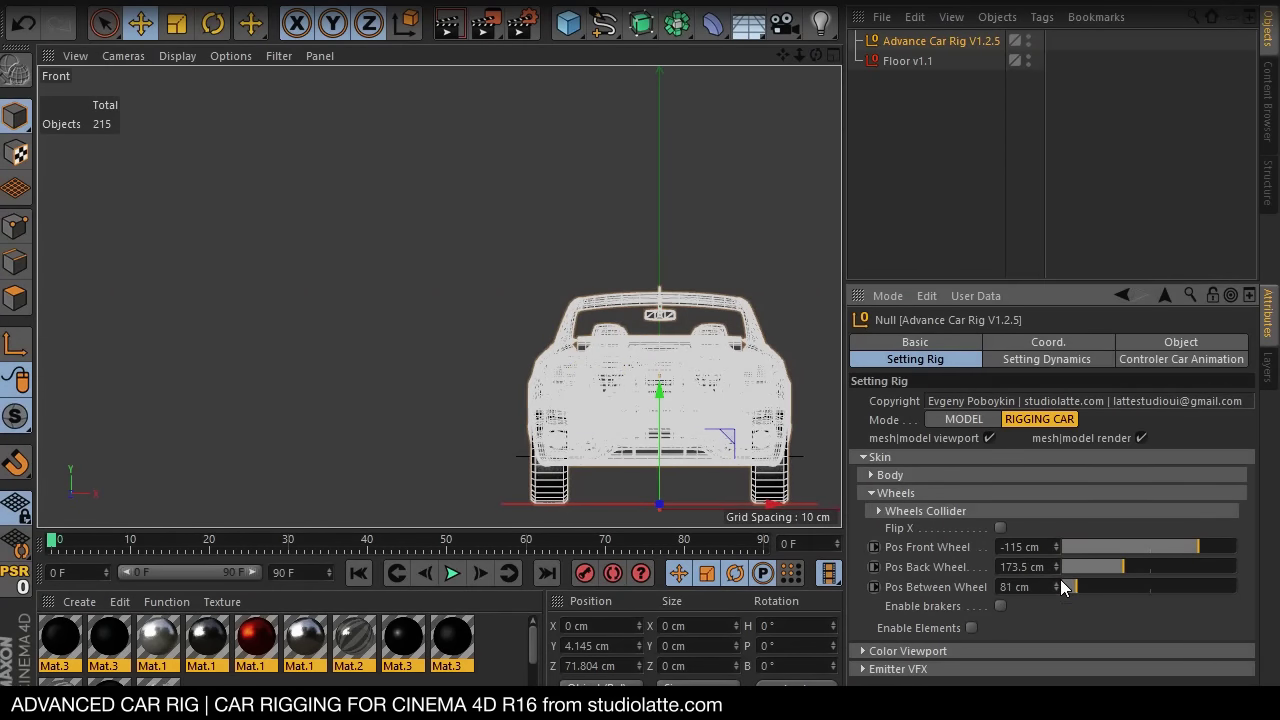
middle_click(632, 425)
middle_click(306, 218)
left_click_drag(783, 55, 746, 411)
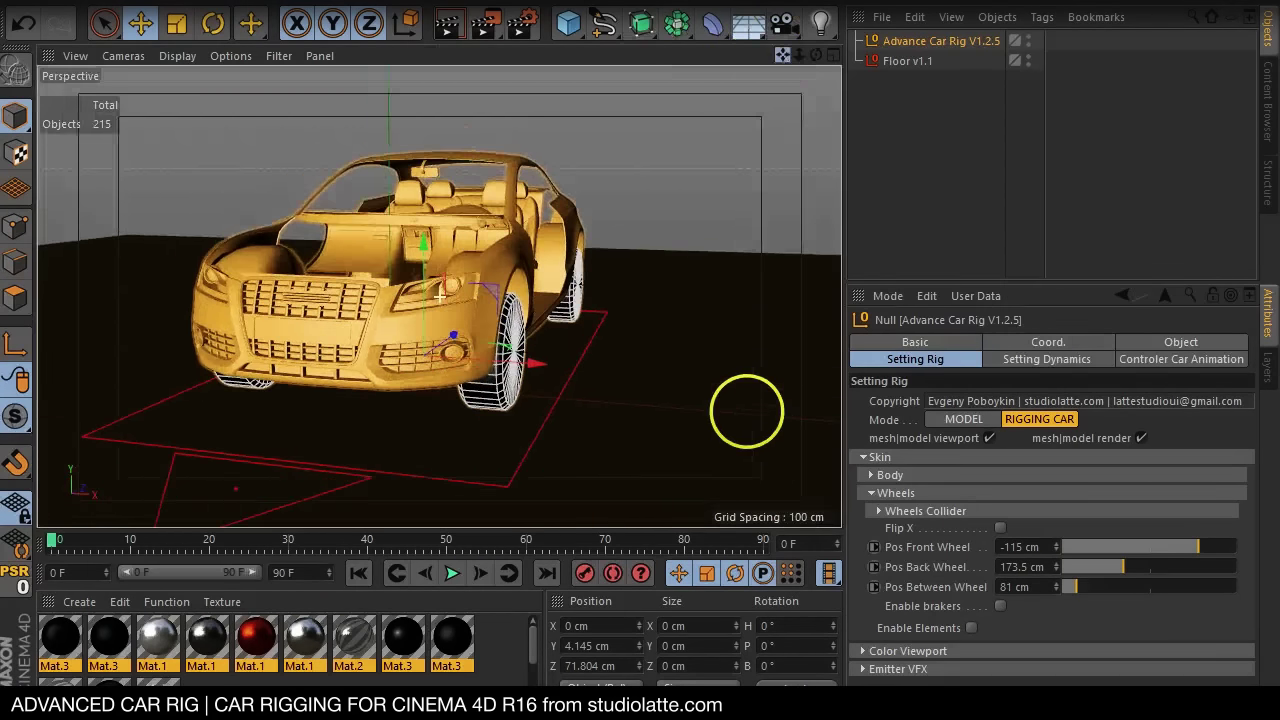
left_click_drag(1049, 281, 996, 120)
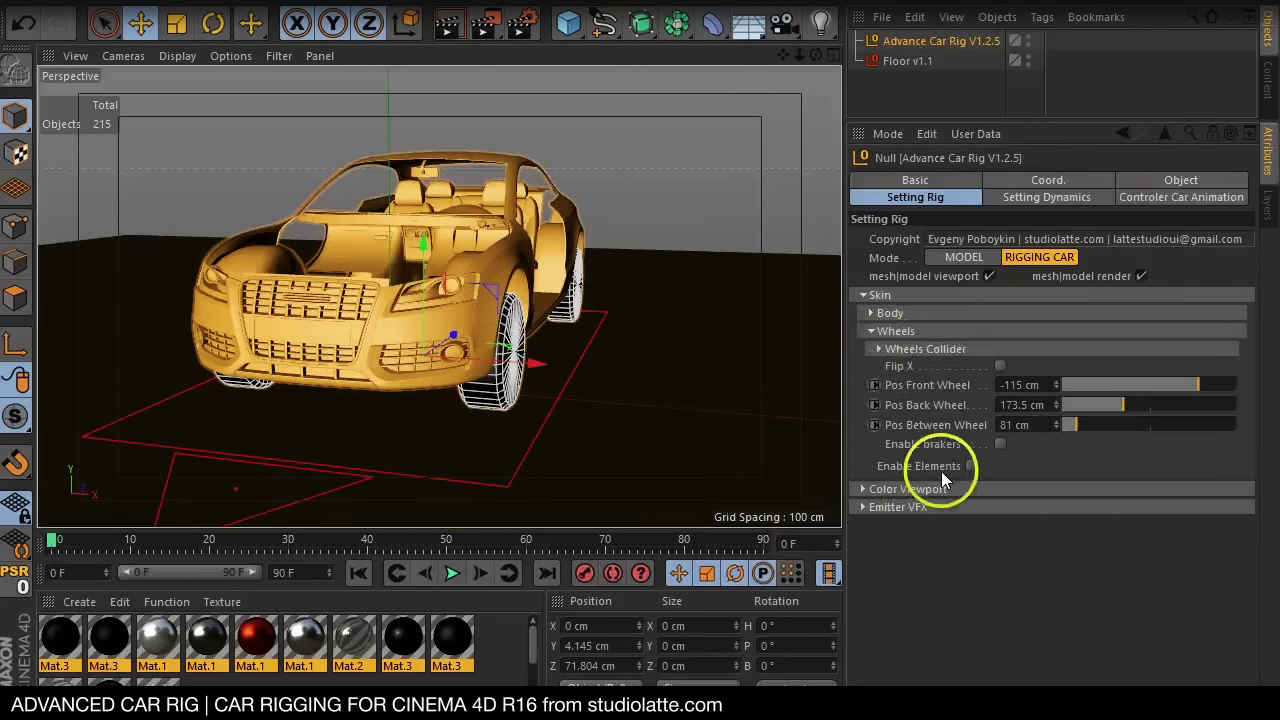
Enable the rig's brakes and refresh it by toggling Model and Rigging Car modes
left_click(1000, 444)
mouse_move(816, 55)
left_mouse_down()
mouse_move(677, 397)
mouse_move(747, 412)
mouse_move(754, 64)
mouse_move(478, 399)
left_mouse_up()
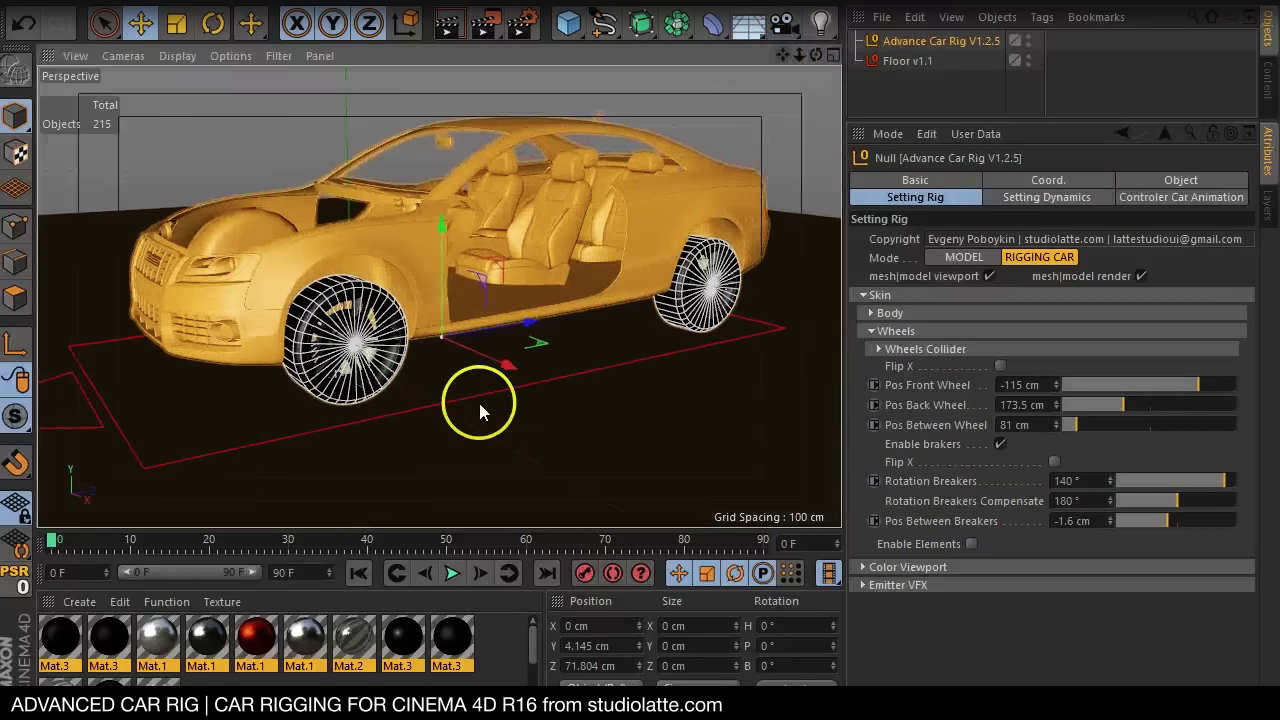
middle_click(401, 410)
middle_click(288, 433)
middle_click(288, 433)
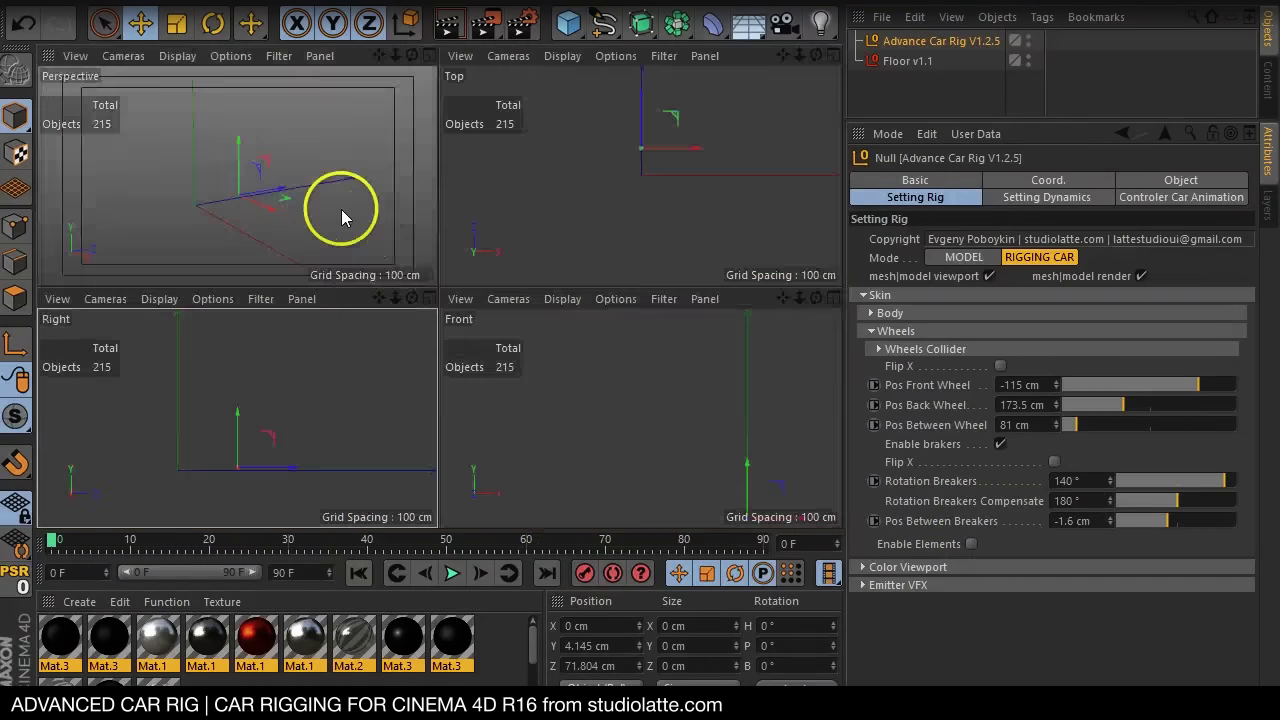
middle_click(341, 209)
left_click(964, 257)
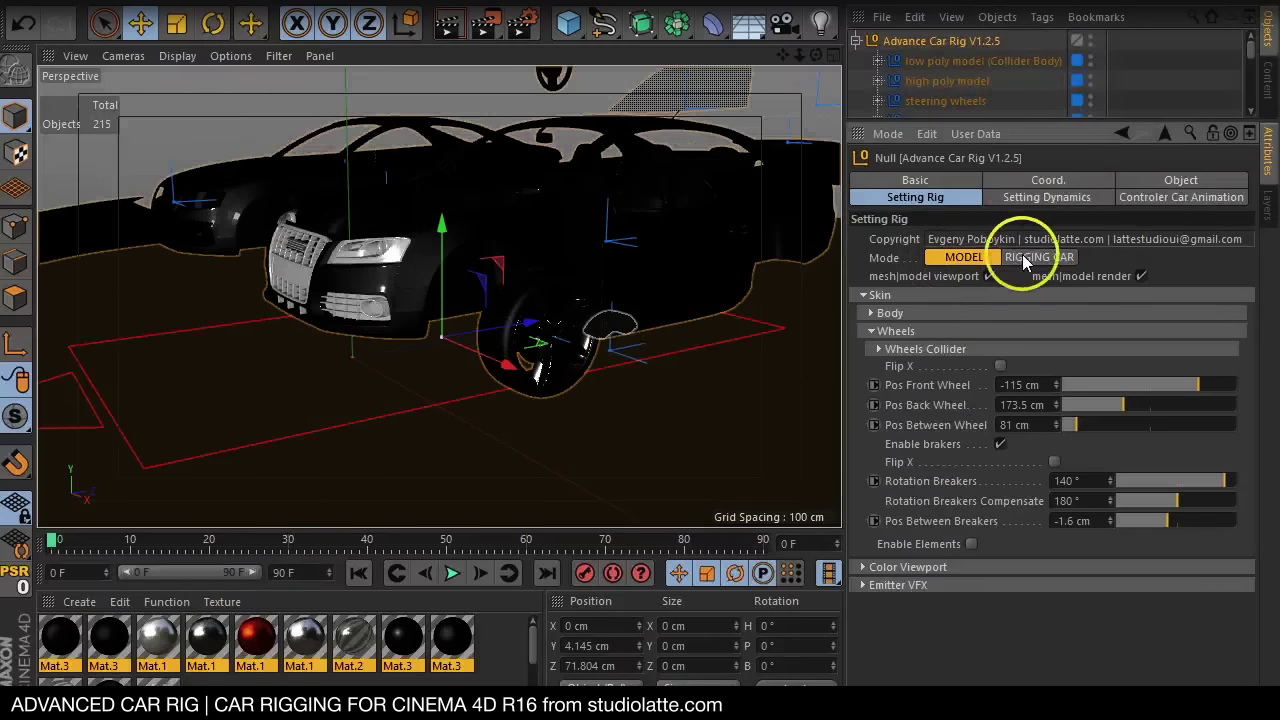
left_click(1030, 257)
middle_click(369, 410)
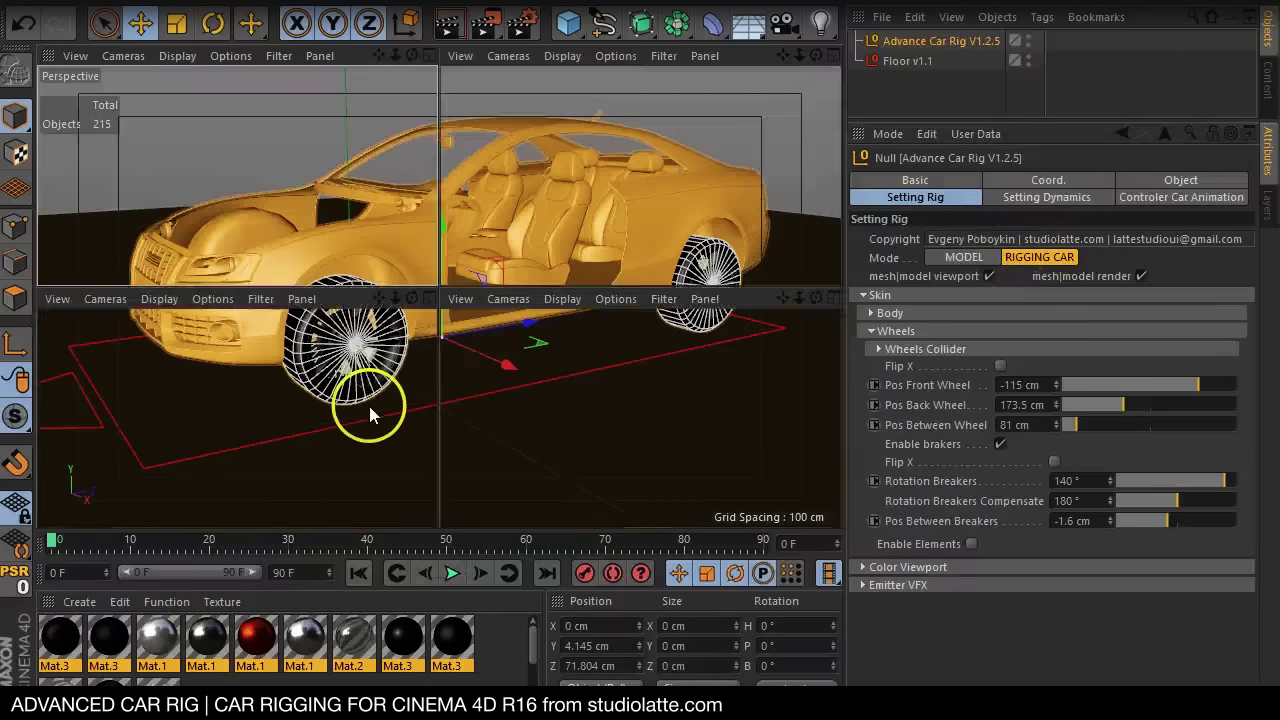
middle_click(369, 406)
Set brake compensation to 0° and Pos Between Breakers to -0.4 cm
mouse_move(1159, 497)
left_mouse_down()
mouse_move(1172, 507)
mouse_move(1191, 485)
left_mouse_up()
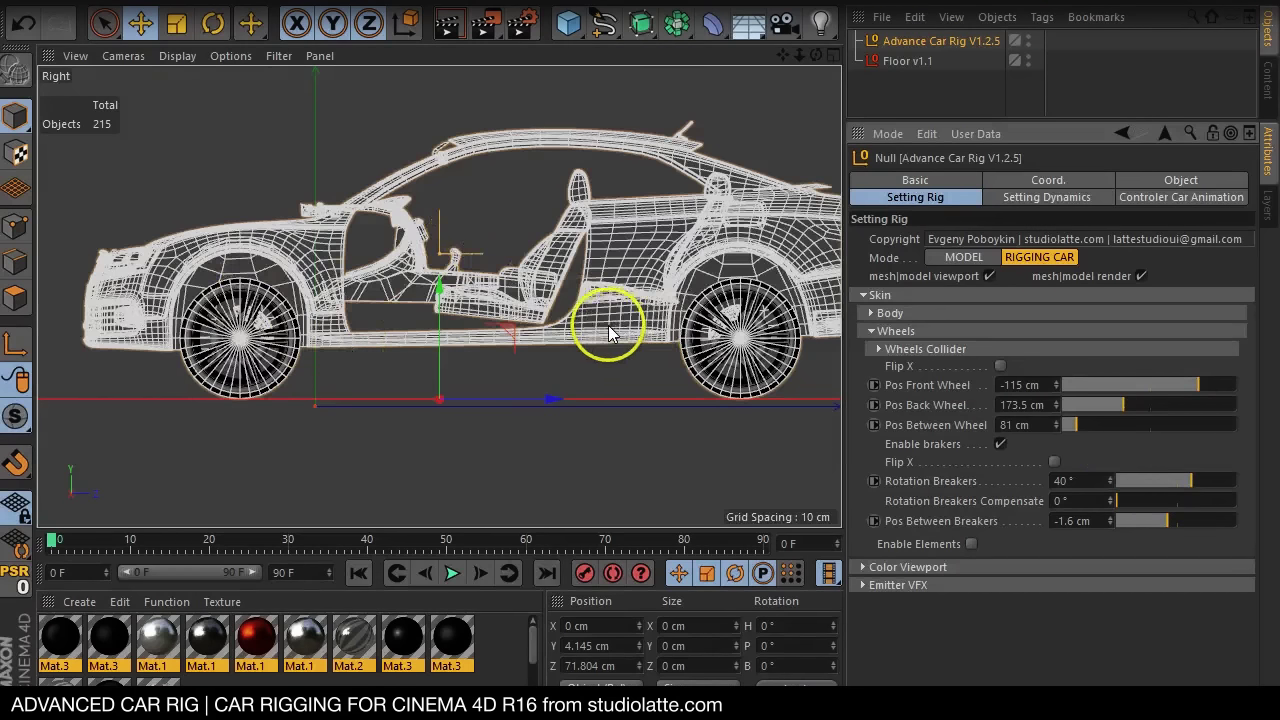
key("F1")
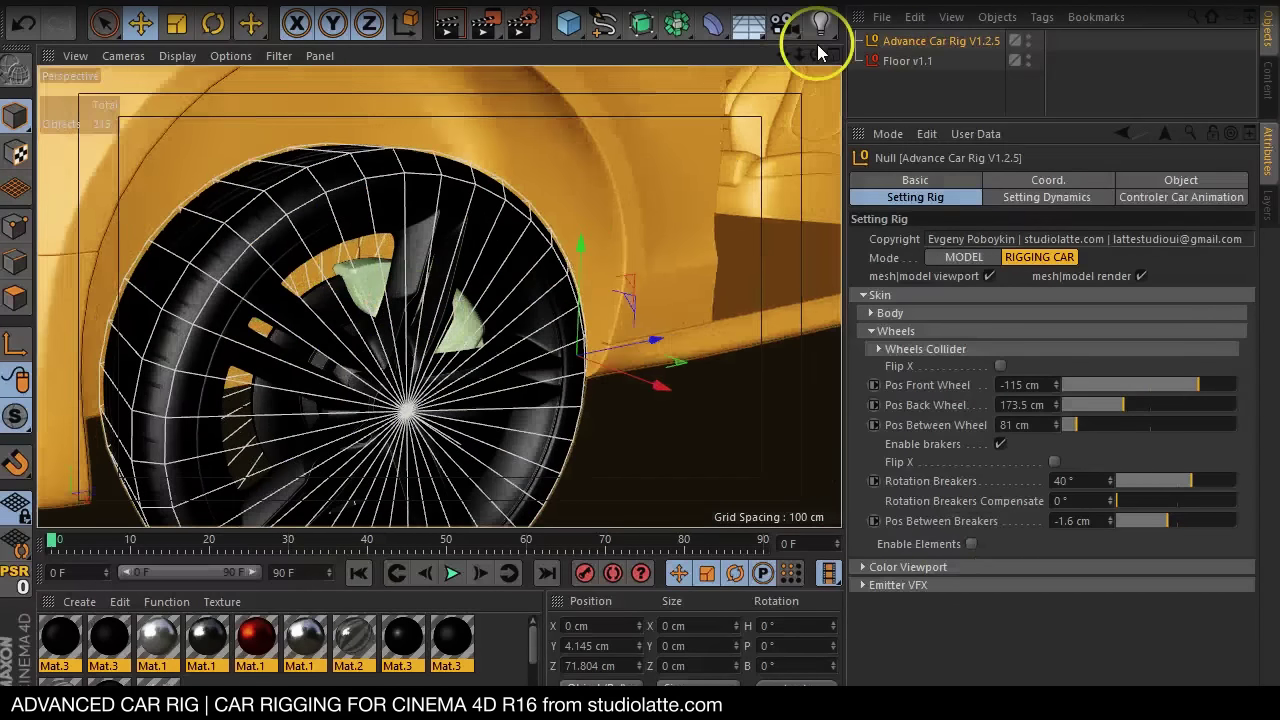
left_click_drag(817, 48, 748, 414)
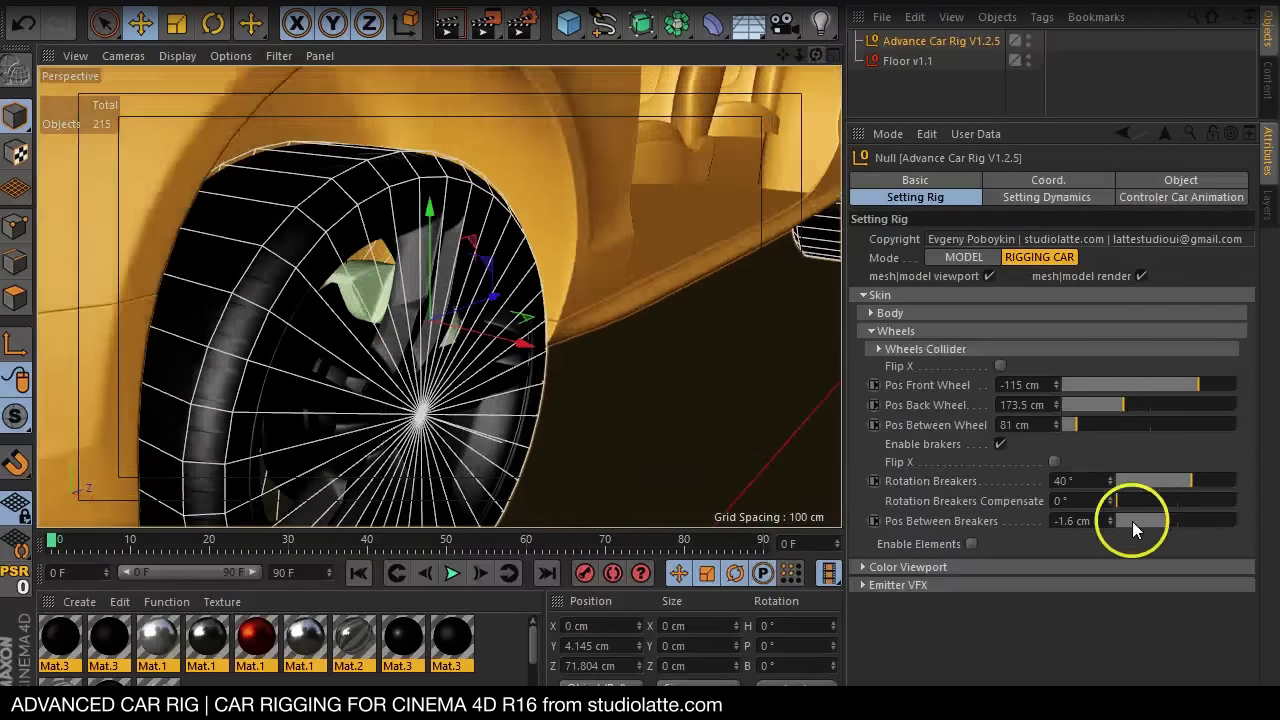
left_click_drag(1132, 521, 1175, 514)
key("h")
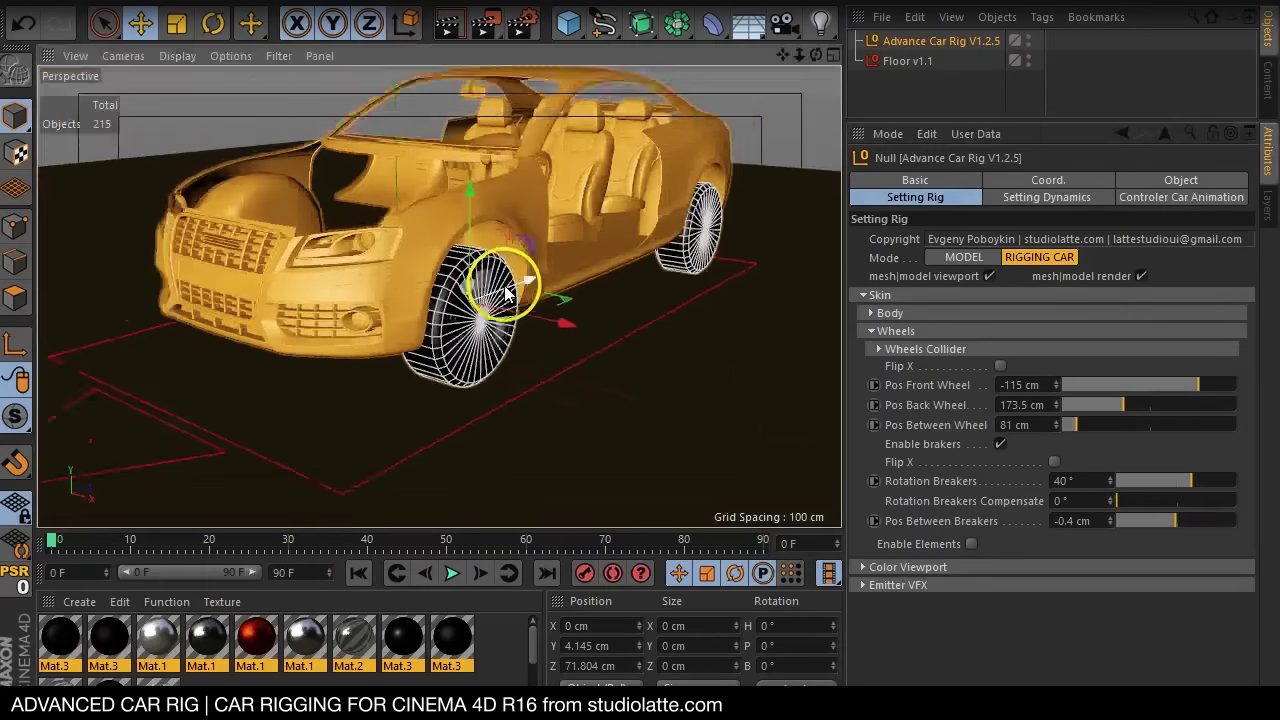
left_click_drag(780, 52, 747, 411)
In the Elements group, enable Front Doors, Front Windows, Steering Wheel and Hood & Trunk
left_click(874, 334)
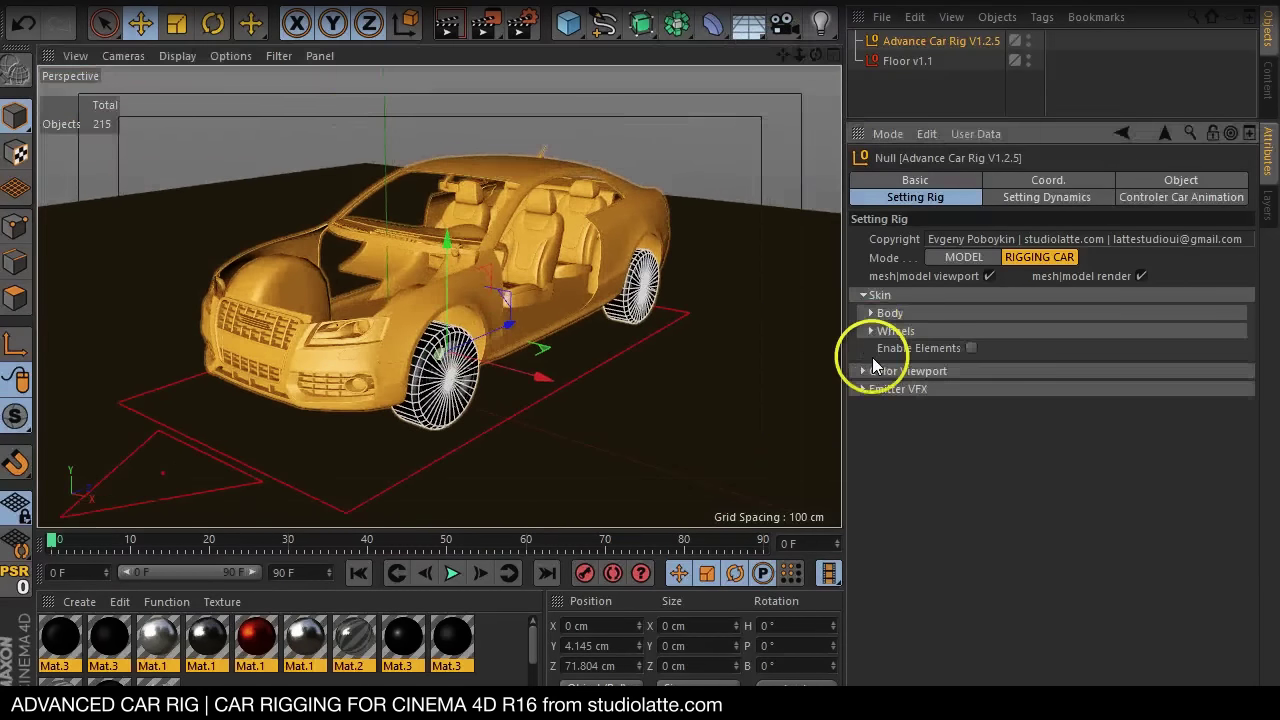
left_click(970, 348)
left_click(871, 367)
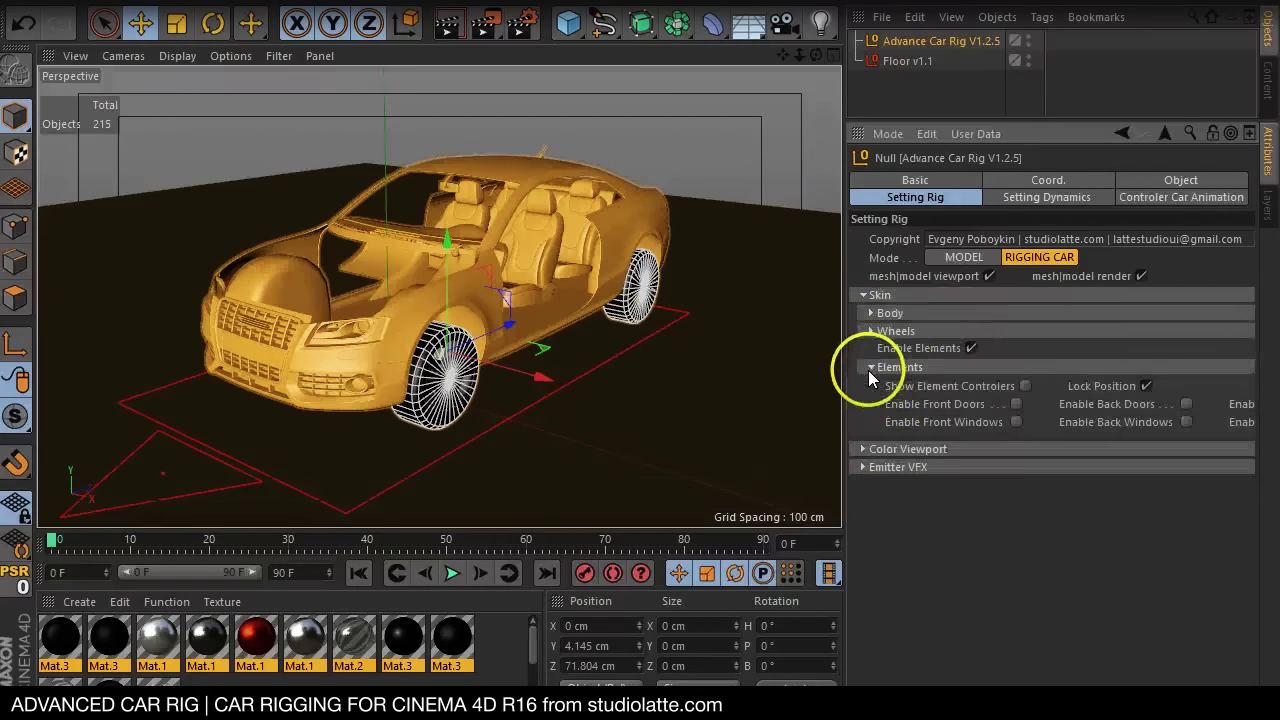
left_click_drag(840, 340, 737, 366)
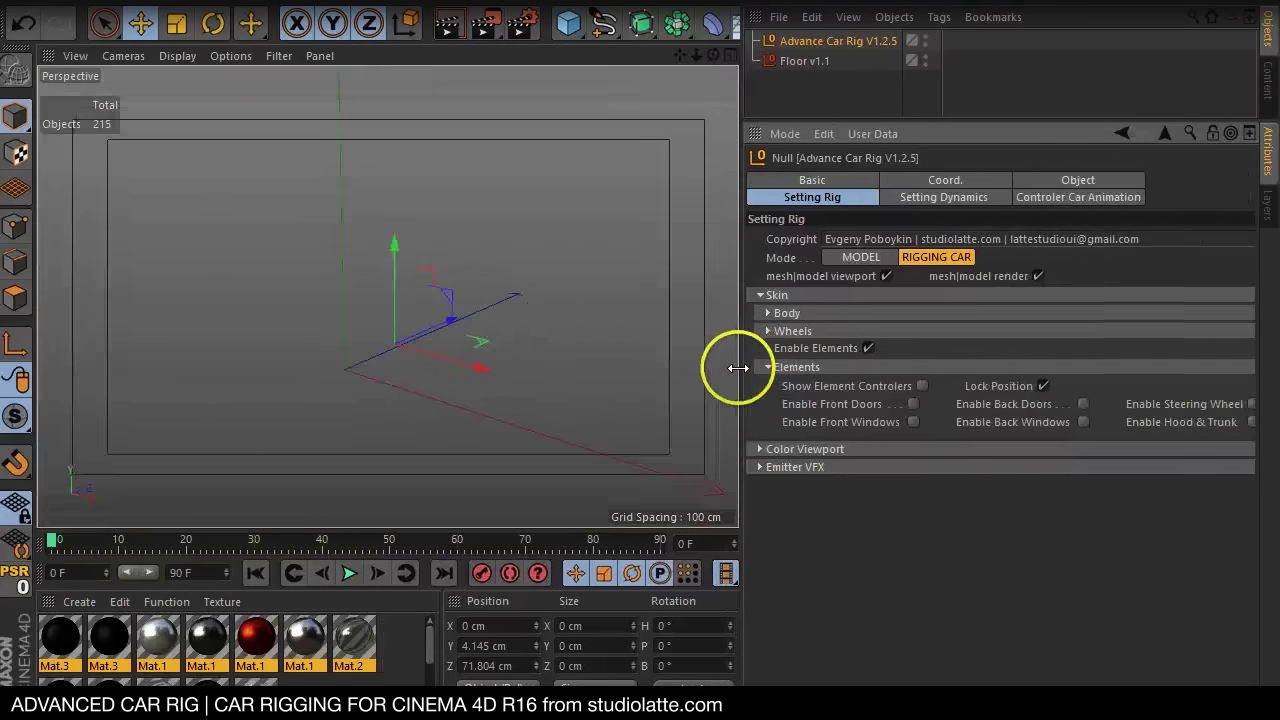
left_click(908, 405)
left_click_drag(708, 56, 729, 409)
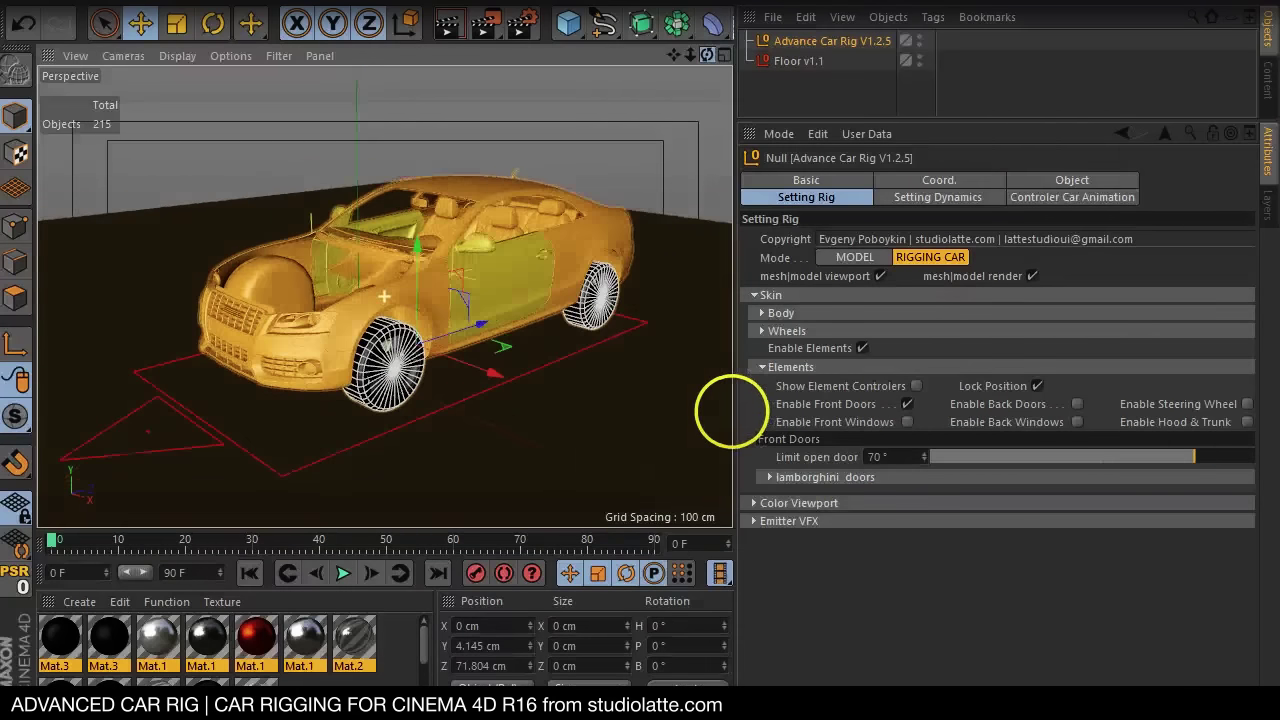
left_click(908, 423)
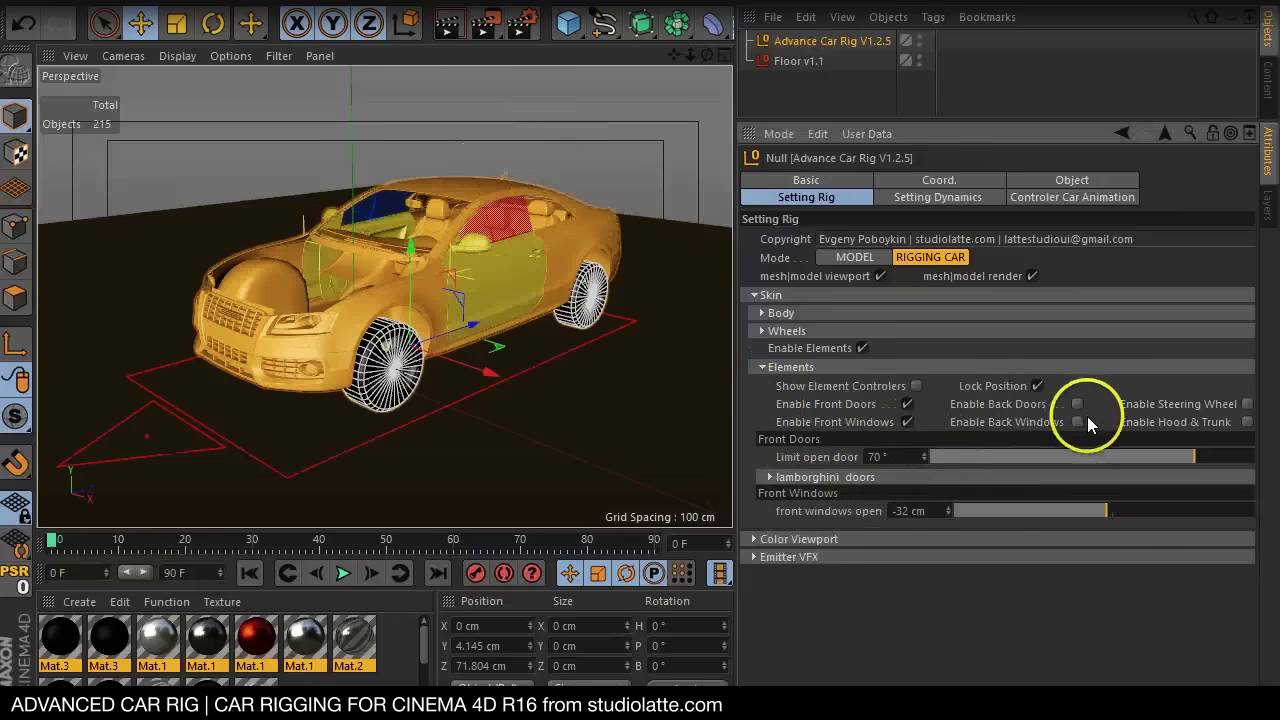
left_click(1247, 404)
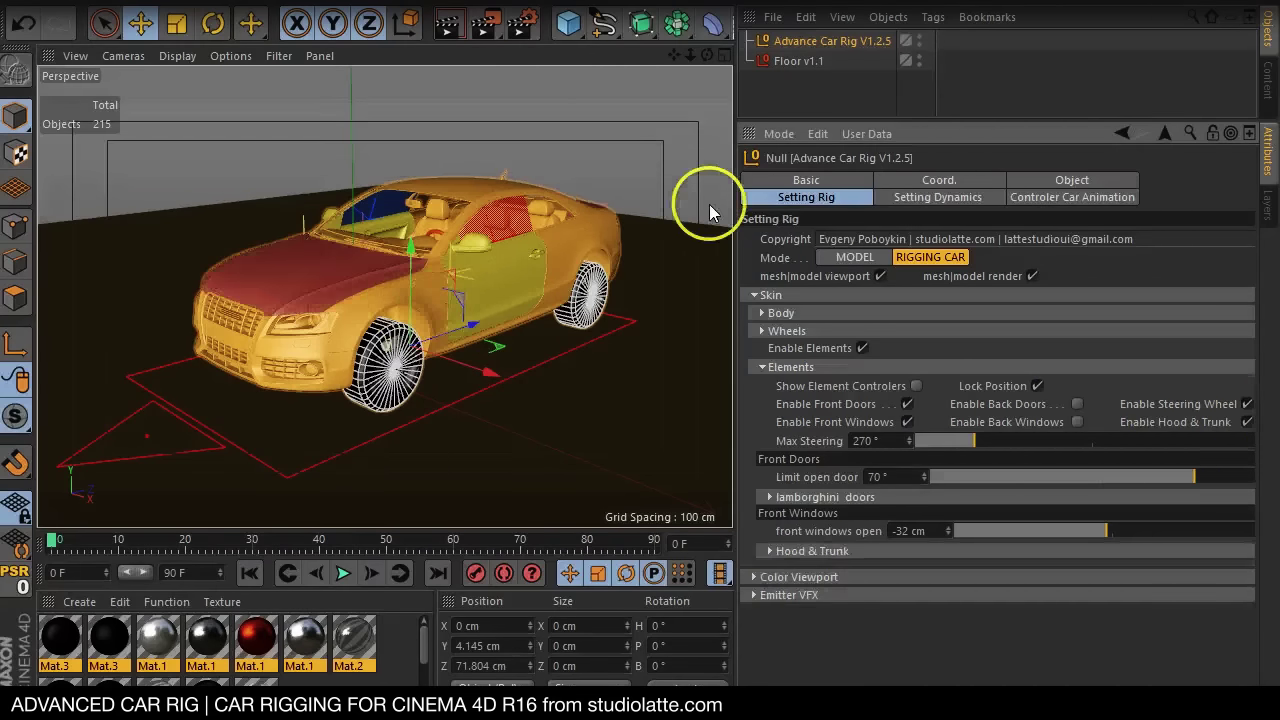
mouse_move(709, 204)
left_mouse_down("alt")
mouse_move(729, 409)
mouse_move(633, 235)
left_mouse_up("alt")
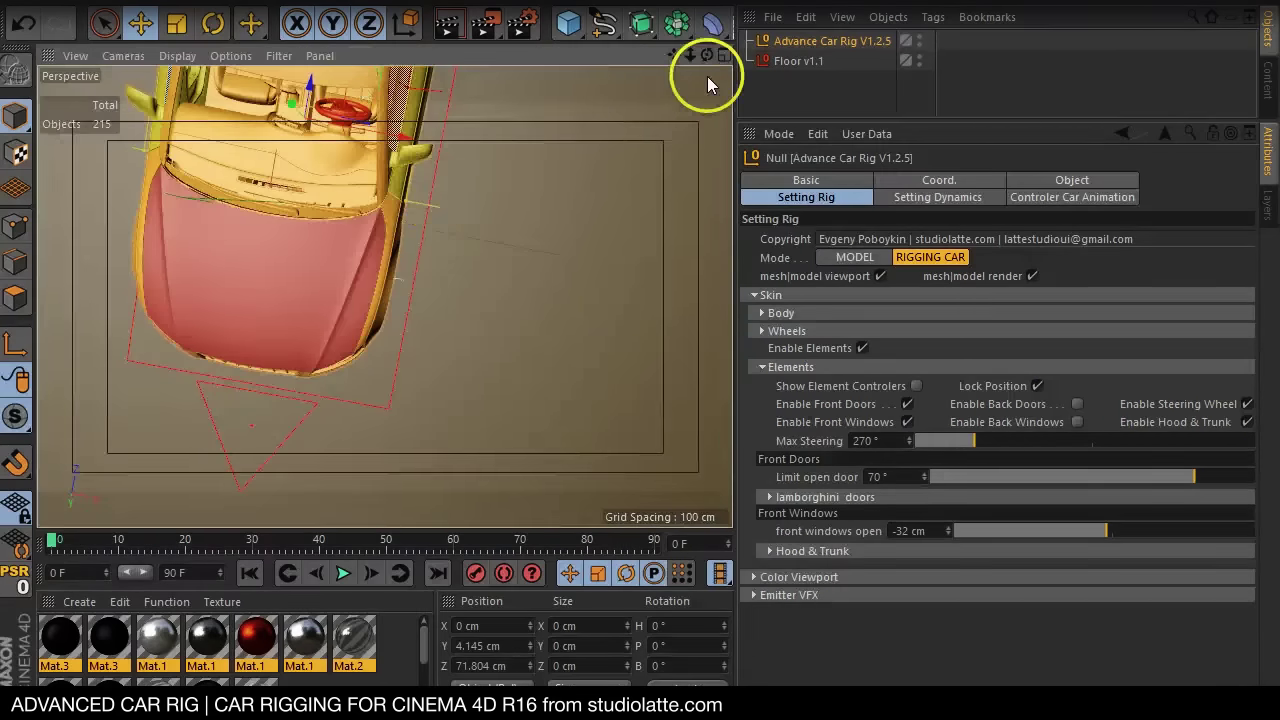
left_click_drag(708, 77, 731, 410, "alt")
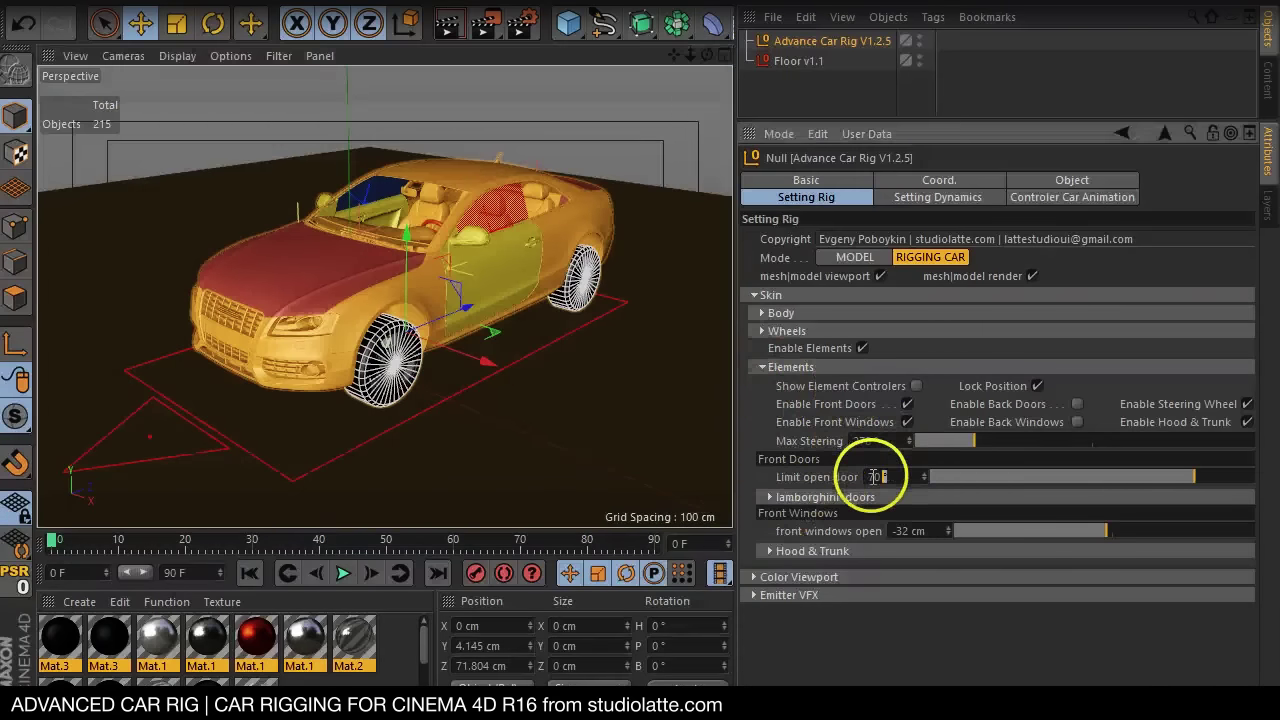
Show and unlock the element controllers, then lift the hood open as a test
left_click(910, 531)
left_click(767, 551)
left_click(767, 551)
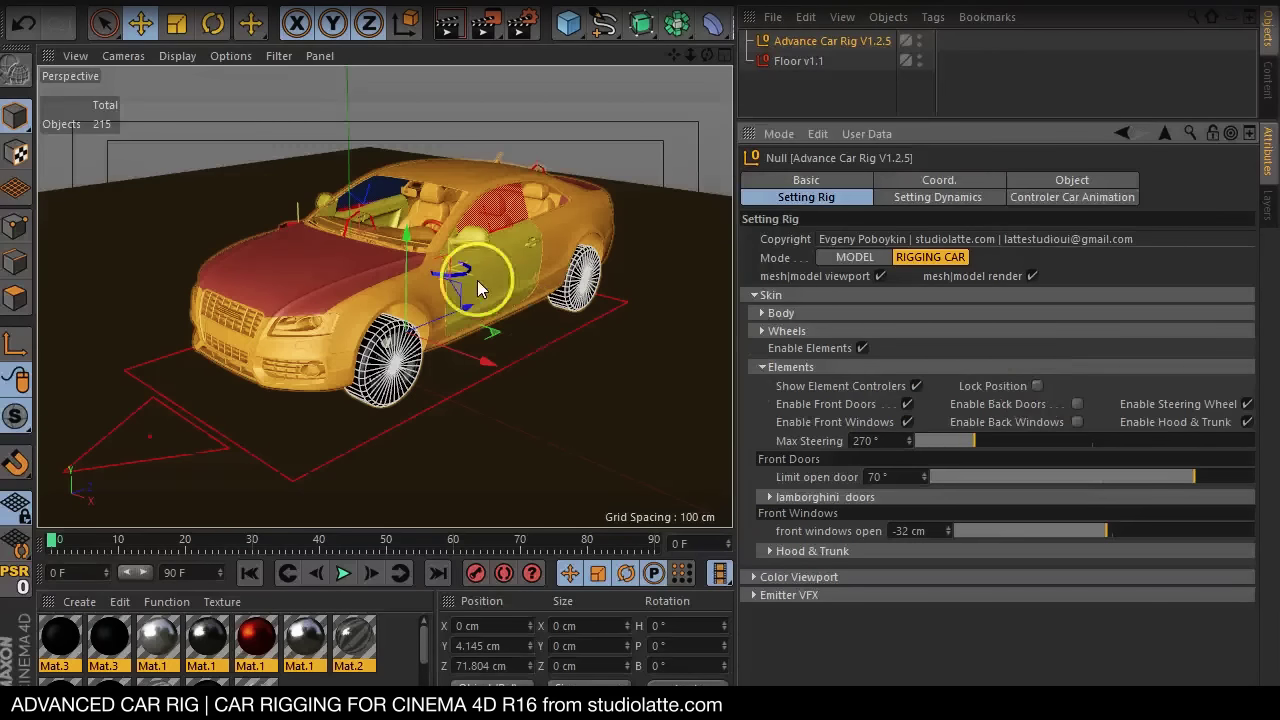
left_click(352, 229)
left_click_drag(343, 137, 378, 158)
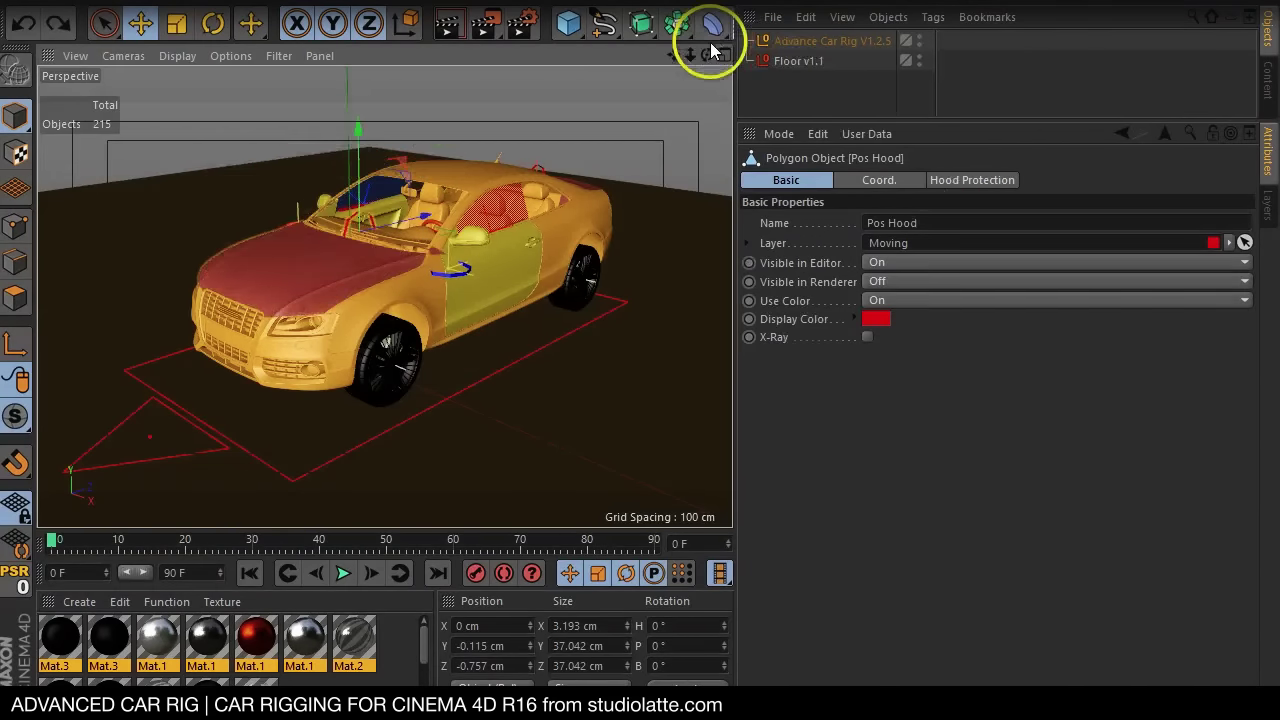
Test-open the front right door and lower its window, then reselect the car rig
mouse_move(710, 45)
left_mouse_down()
mouse_move(737, 408)
mouse_move(677, 46)
mouse_move(722, 397)
mouse_move(247, 279)
left_mouse_up()
left_click(344, 338)
mouse_move(389, 282)
left_mouse_down()
mouse_move(334, 345)
mouse_move(387, 293)
left_mouse_up()
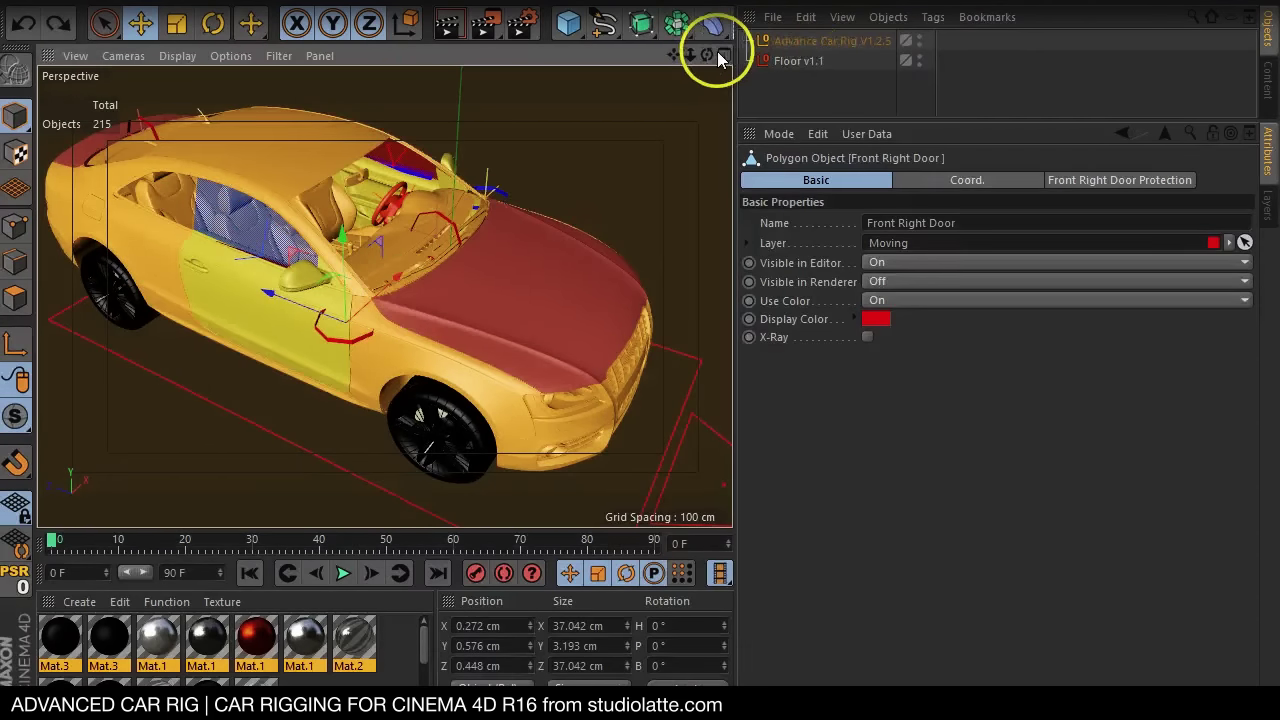
mouse_move(719, 56)
left_mouse_down()
mouse_move(729, 414)
mouse_move(234, 245)
mouse_move(290, 225)
mouse_move(299, 237)
left_mouse_up()
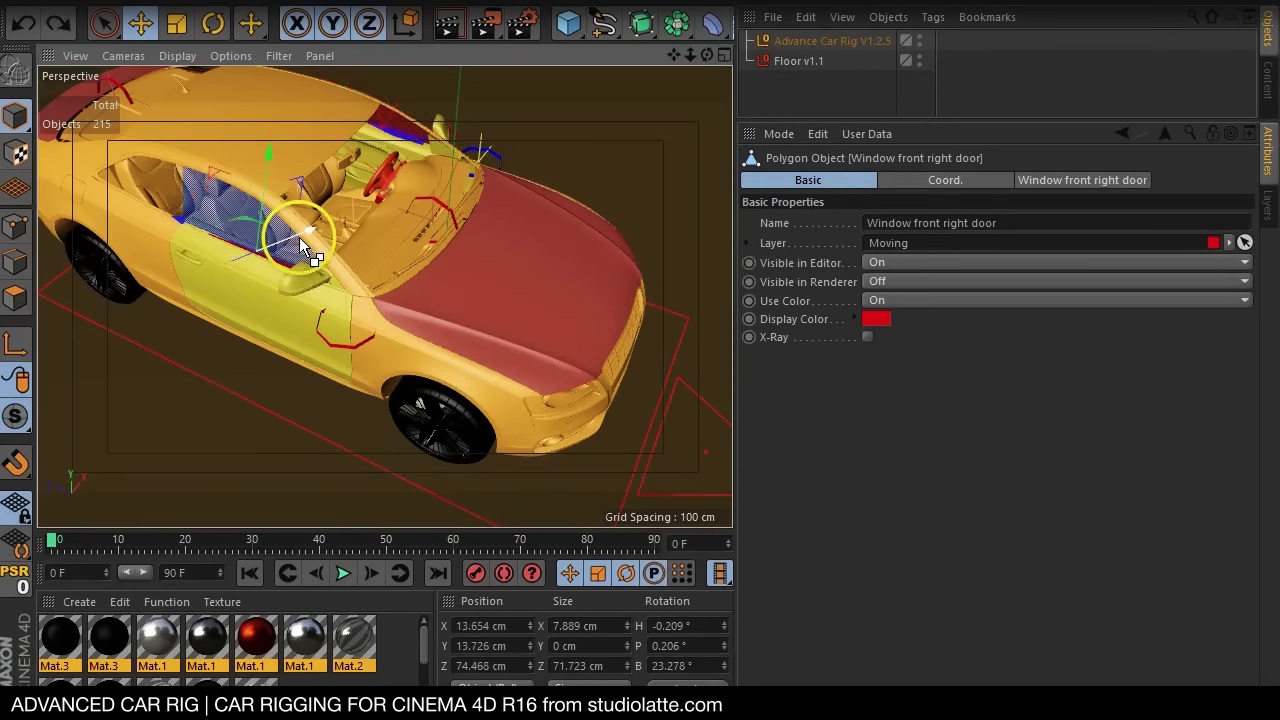
mouse_move(712, 56)
left_mouse_down()
mouse_move(729, 409)
mouse_move(709, 62)
mouse_move(731, 400)
mouse_move(661, 40)
mouse_move(700, 405)
mouse_move(731, 405)
left_mouse_up()
left_click(674, 49)
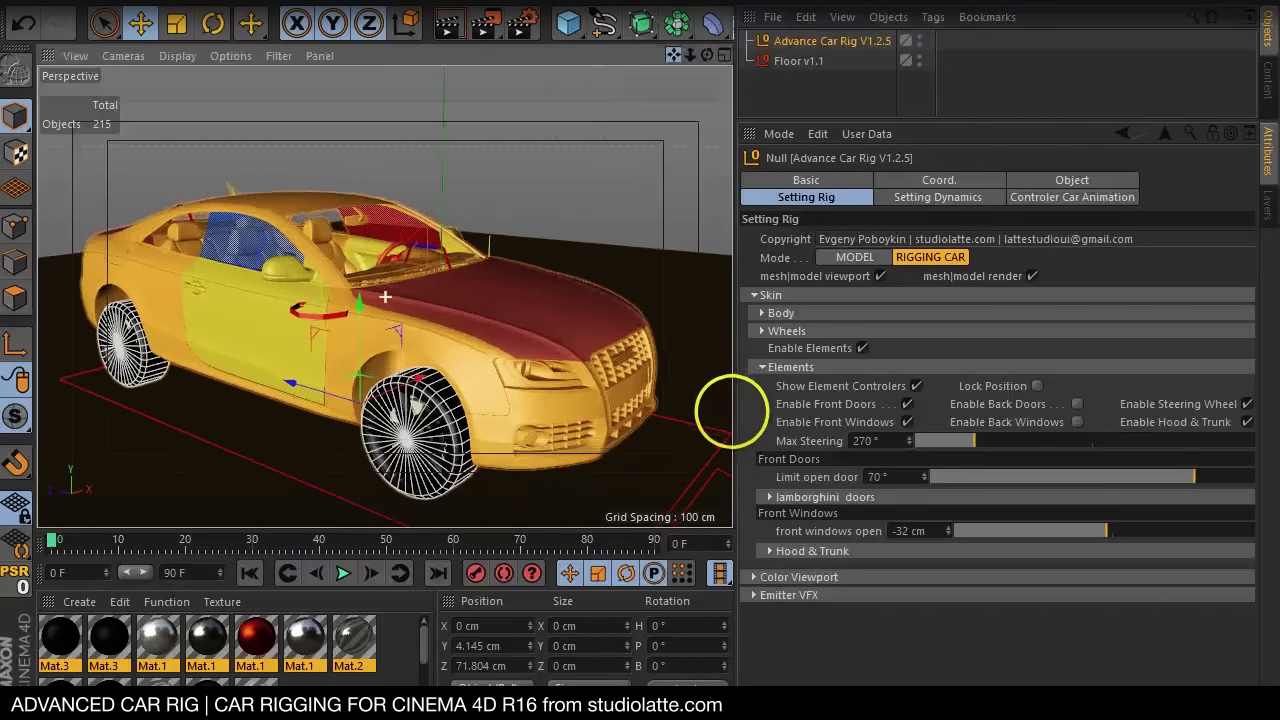
Lower the car body to Position Body Y 73 cm using the right side view
left_click(763, 313)
middle_click(240, 426)
middle_click(240, 426)
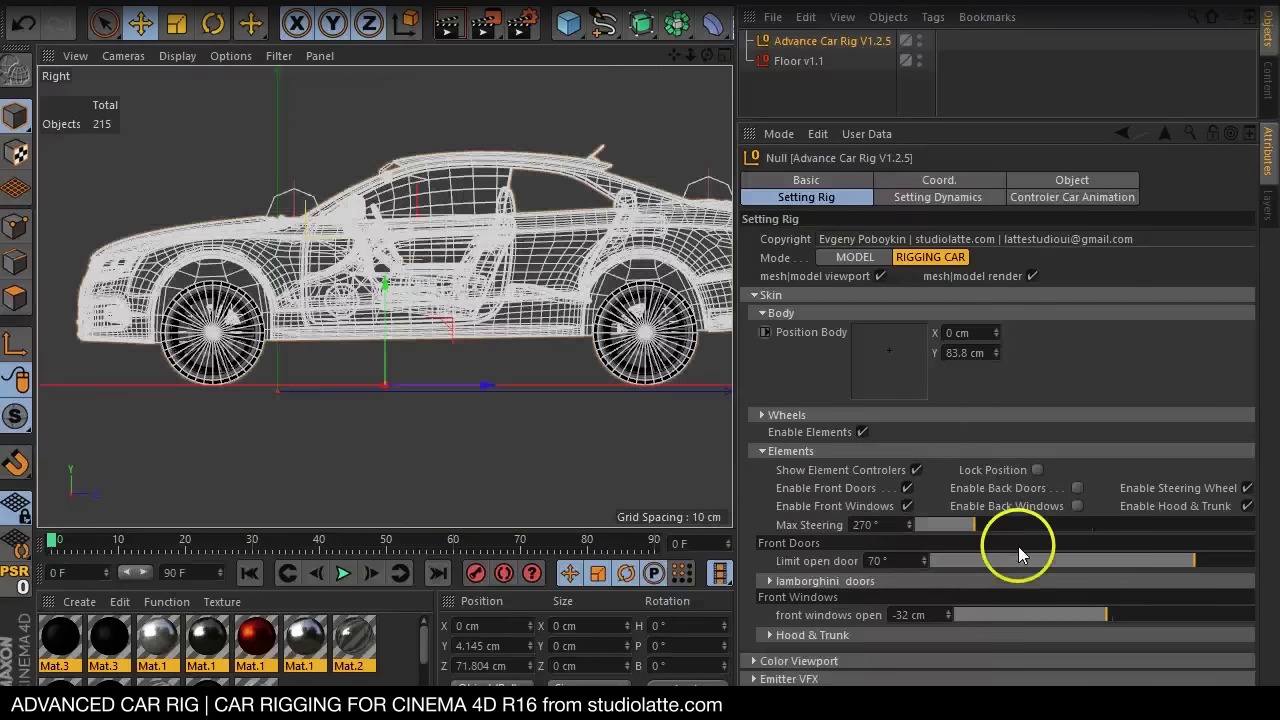
left_click_drag(993, 352, 993, 345)
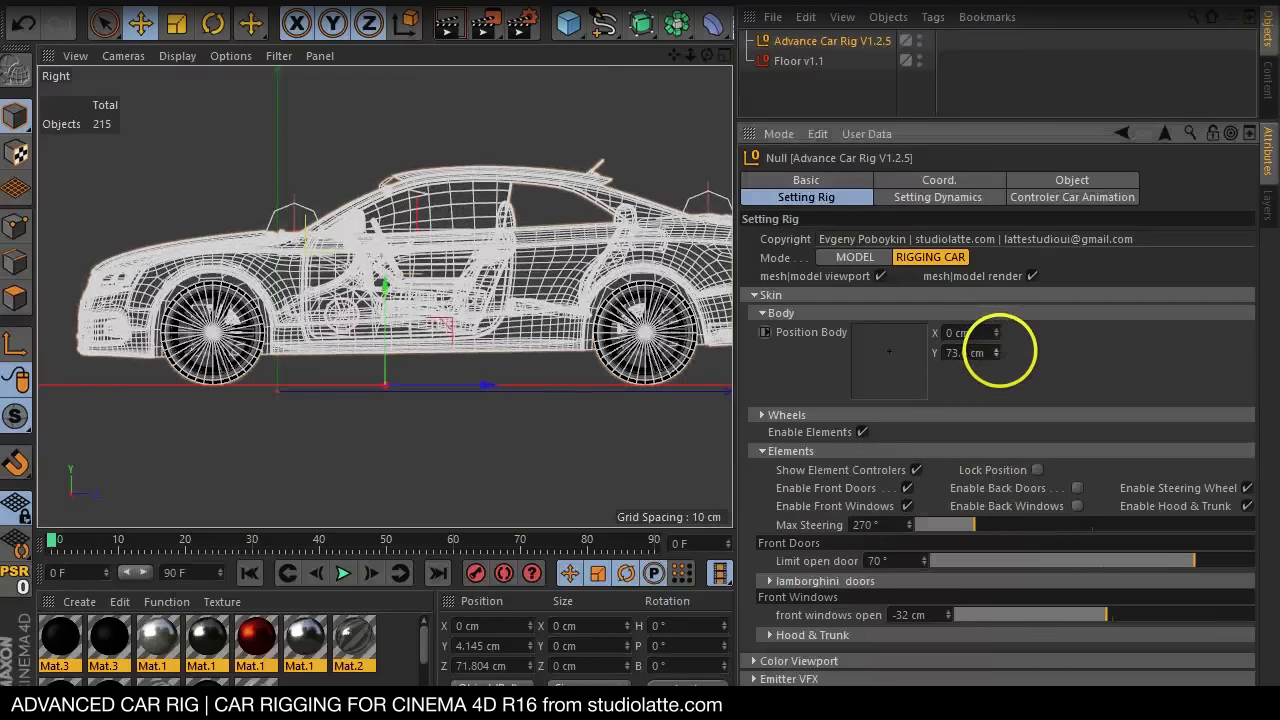
middle_click(528, 212)
middle_click(253, 177)
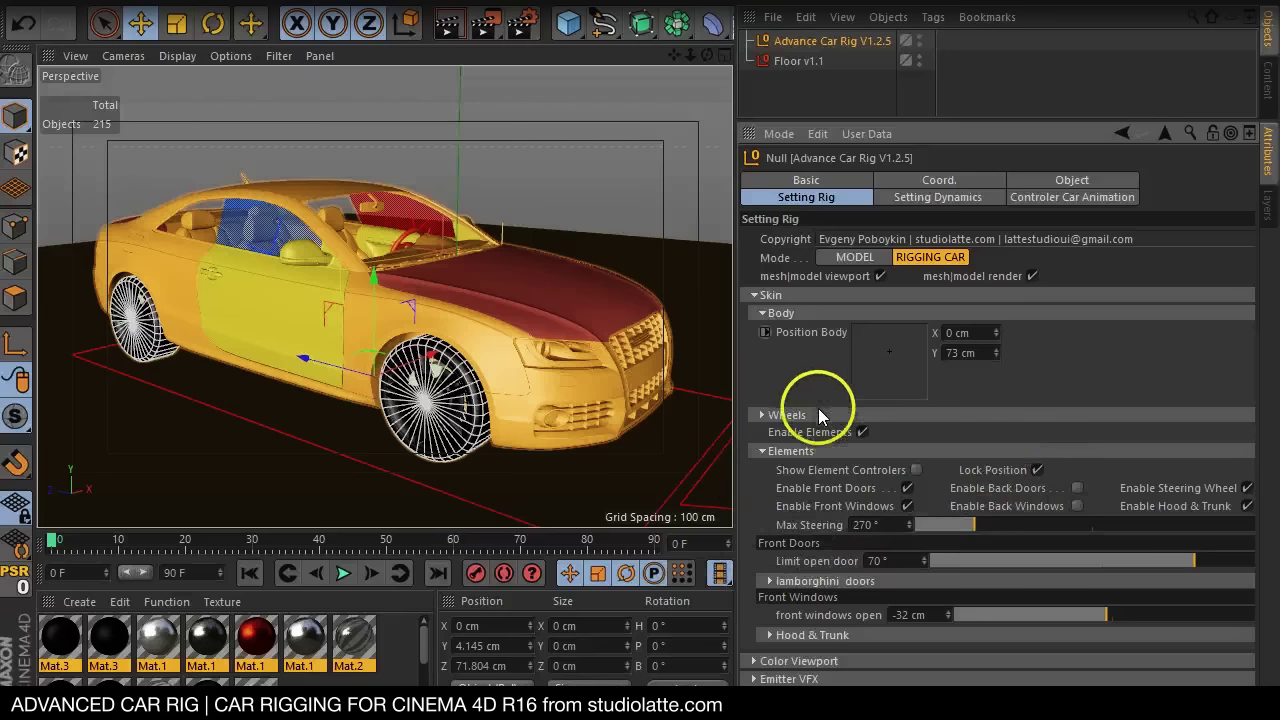
Expand the lamborghini doors options, collapse Body, and reopen the Elements group
left_click(770, 581)
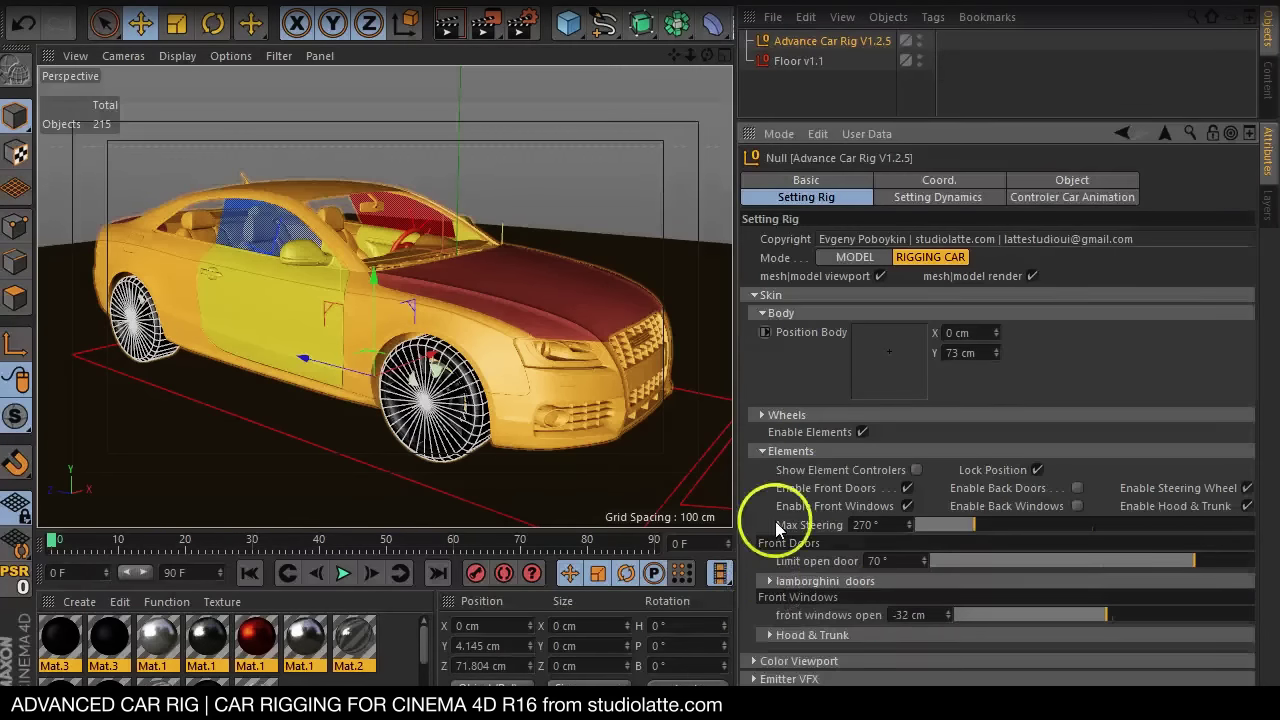
left_click(762, 451)
left_click(762, 313)
left_click(757, 366)
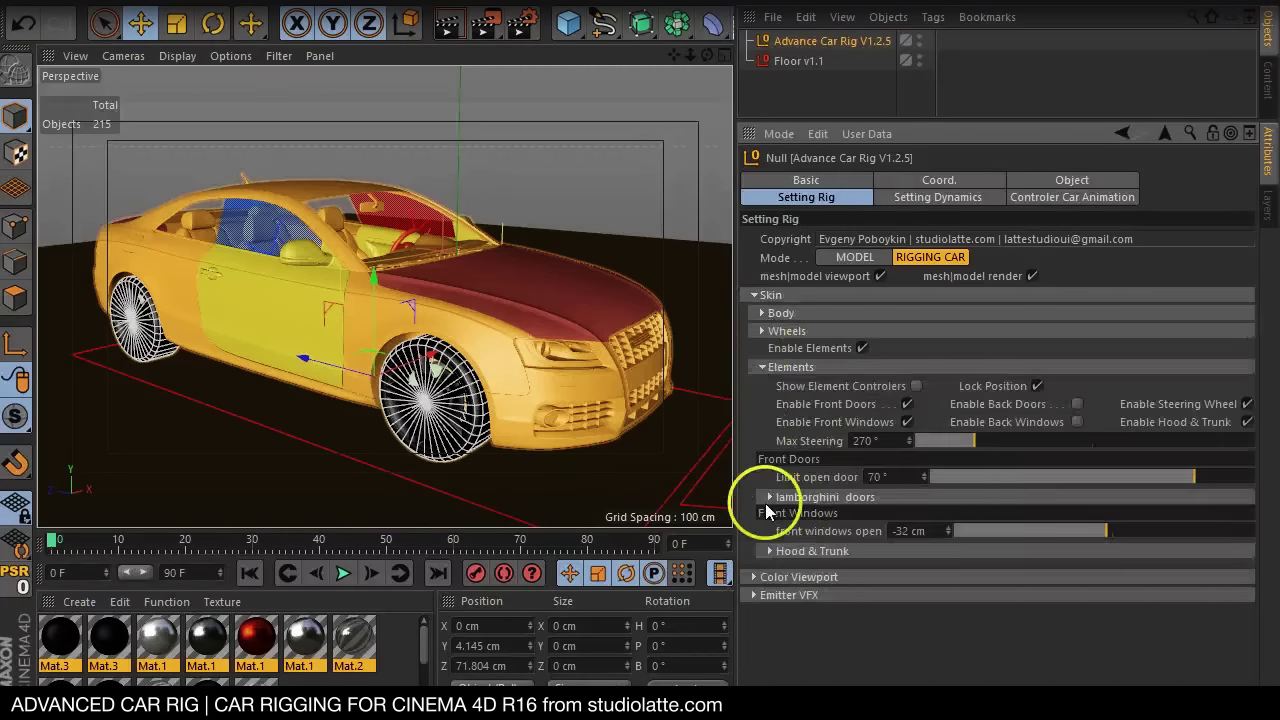
left_click(1013, 197)
left_click(753, 358)
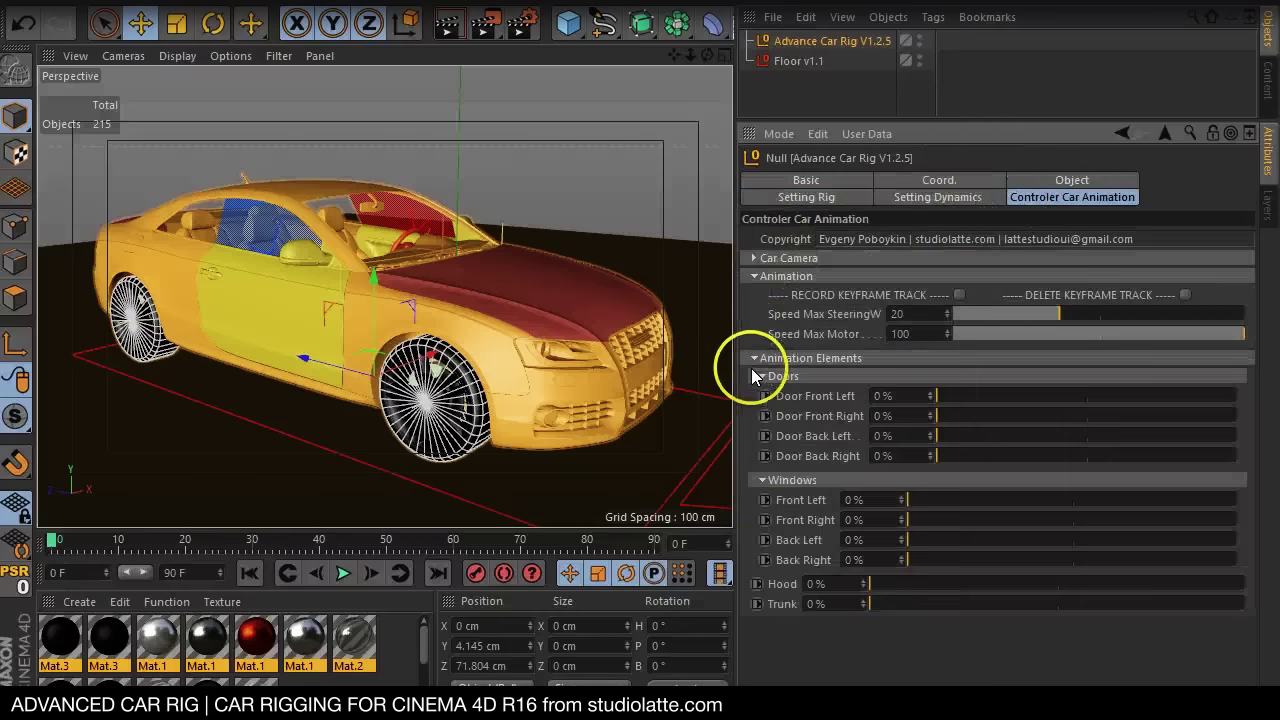
mouse_move(945, 395)
left_mouse_down()
mouse_move(1221, 375)
mouse_move(875, 395)
mouse_move(1225, 415)
mouse_move(885, 415)
left_mouse_up()
mouse_move(873, 588)
left_mouse_down()
mouse_move(1194, 566)
mouse_move(875, 588)
mouse_move(1240, 603)
mouse_move(806, 617)
left_mouse_up()
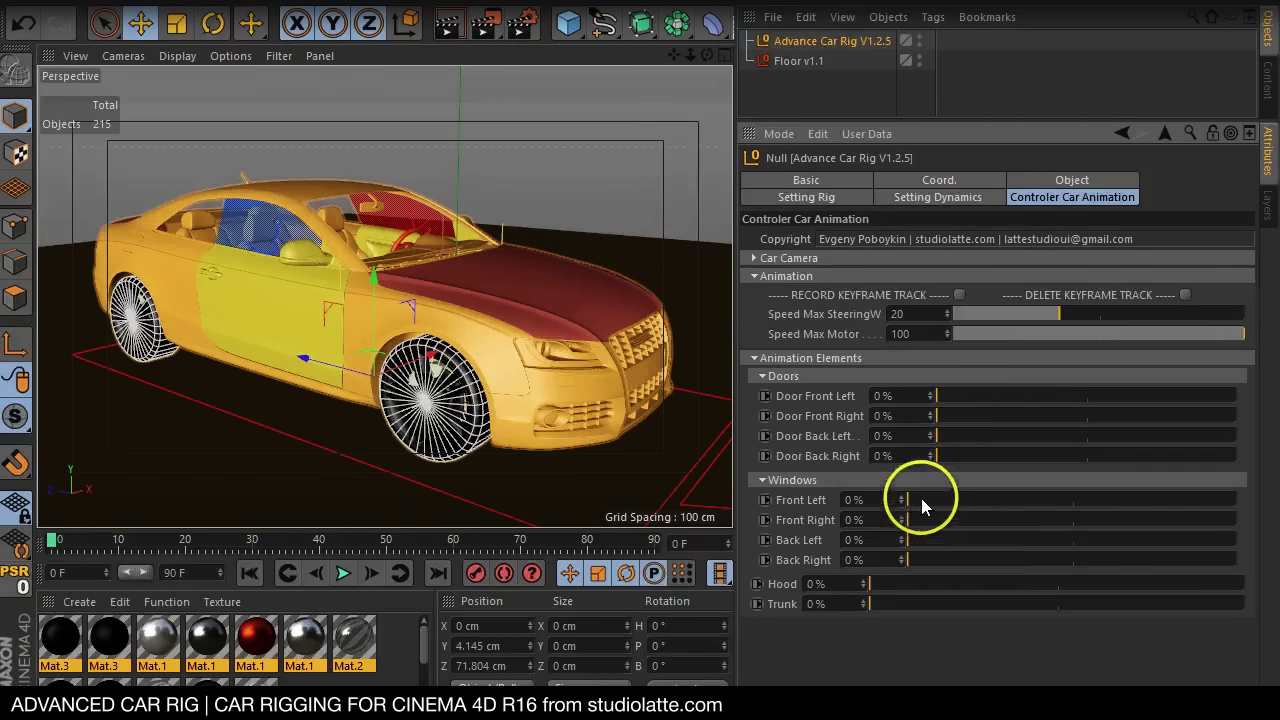
mouse_move(921, 500)
left_mouse_down()
mouse_move(1236, 500)
mouse_move(793, 493)
left_mouse_up()
mouse_move(912, 520)
left_mouse_down()
mouse_move(1236, 520)
mouse_move(906, 520)
left_mouse_up()
left_click(806, 197)
left_click(770, 497)
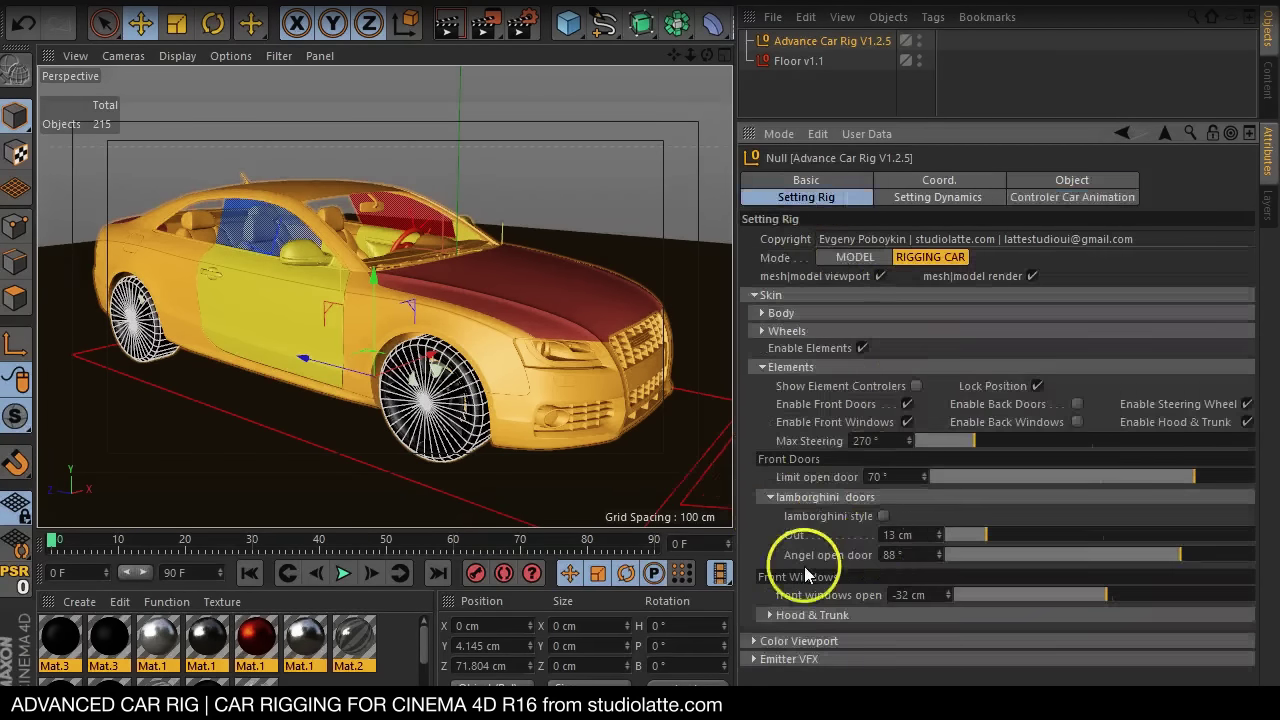
left_click(775, 497)
left_click(1072, 197)
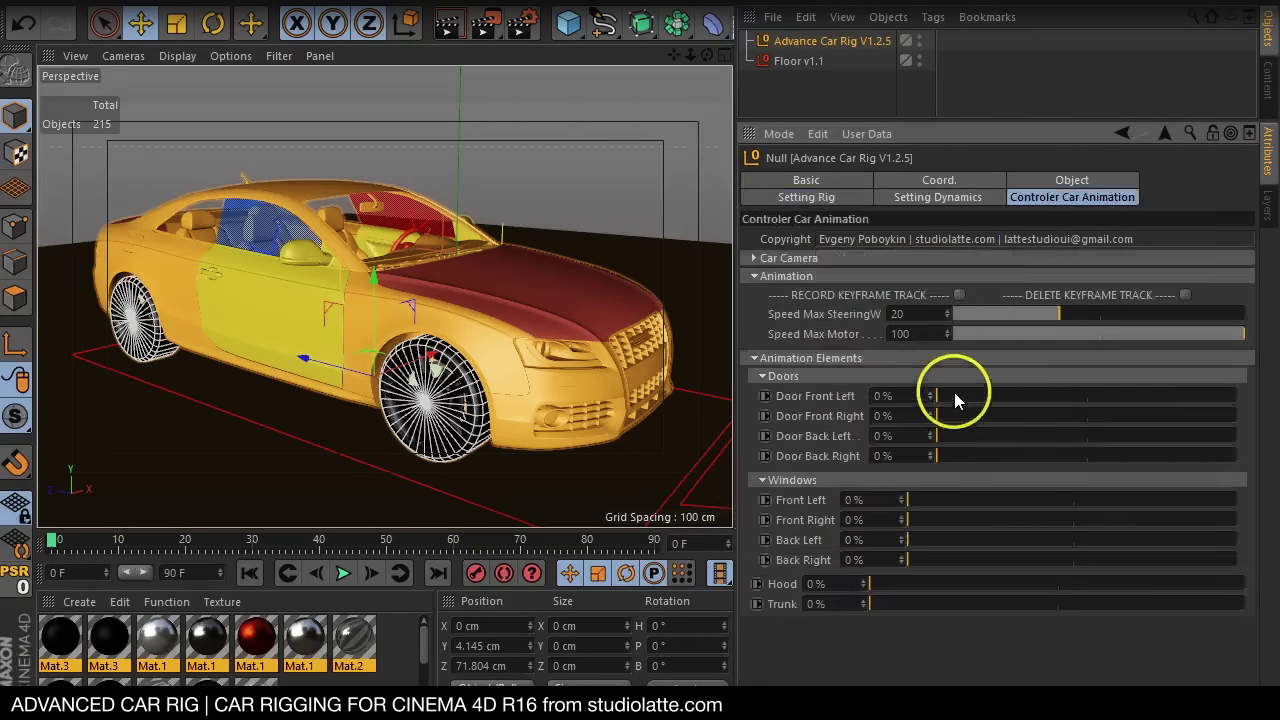
mouse_move(944, 397)
left_mouse_down()
mouse_move(1236, 396)
mouse_move(936, 396)
mouse_move(1209, 414)
mouse_move(936, 416)
mouse_move(1080, 396)
left_mouse_up()
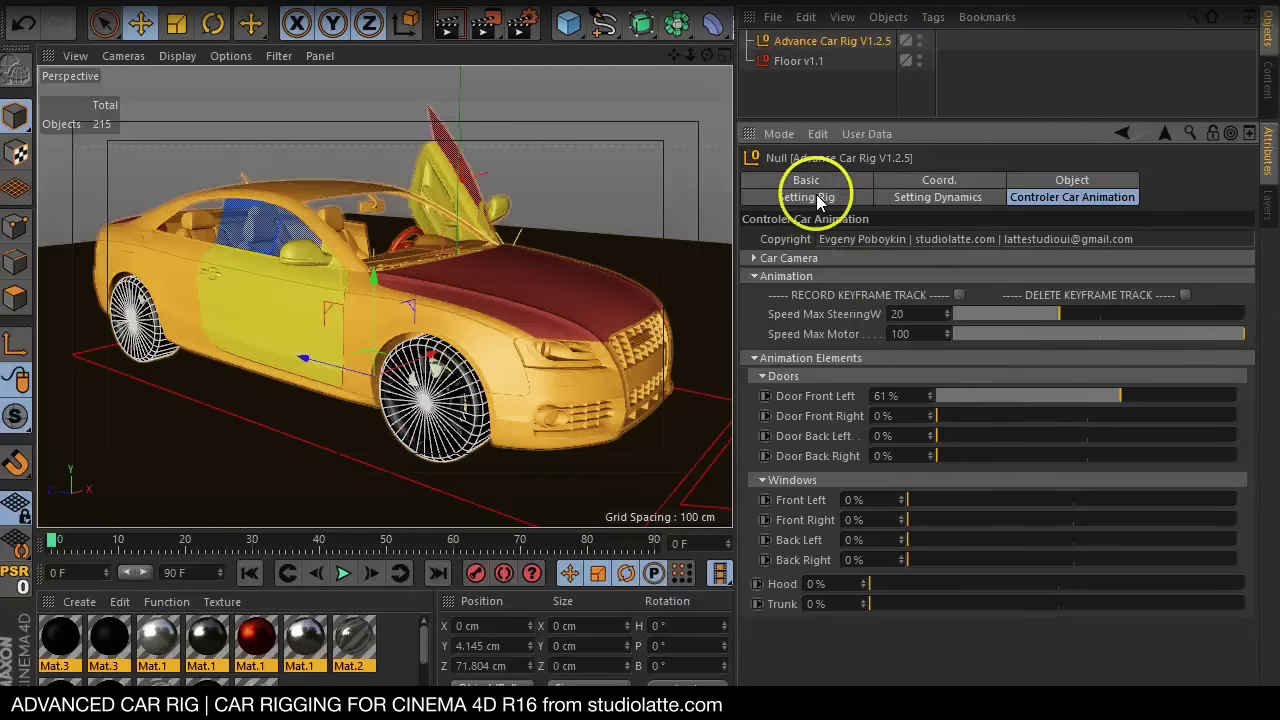
left_click(806, 197)
left_click(770, 497)
left_click(882, 516)
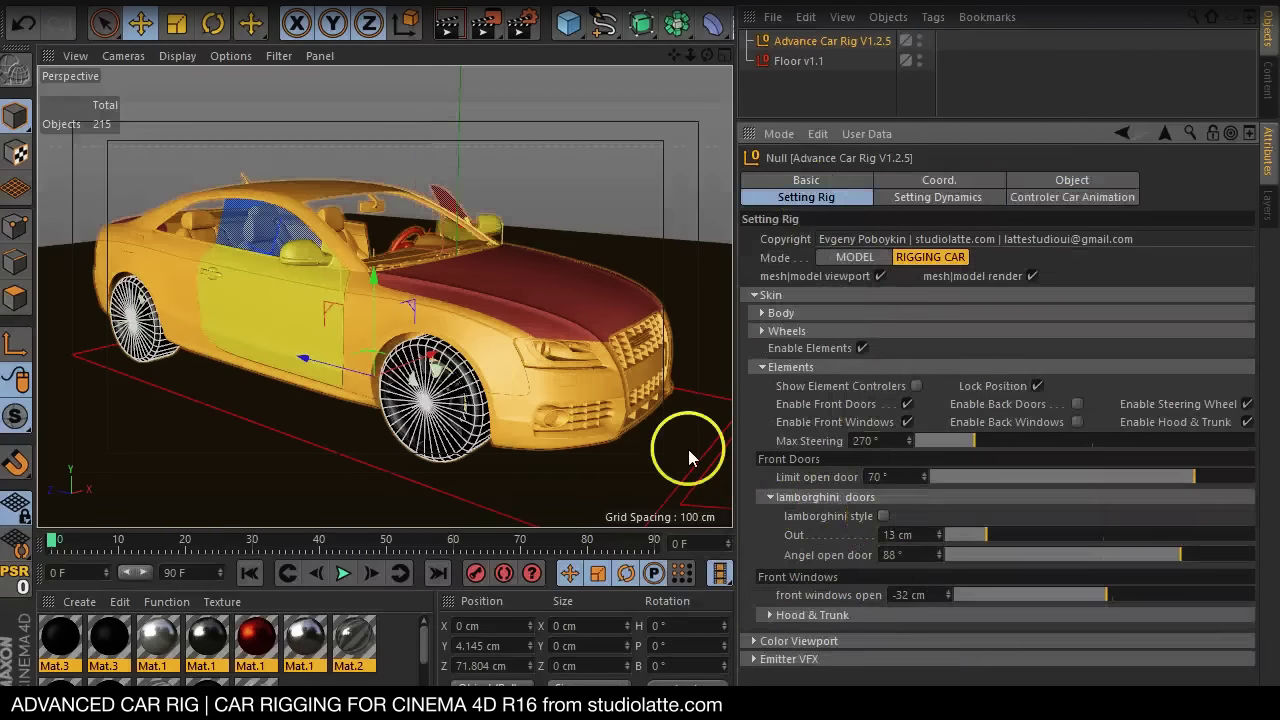
left_click(770, 497)
left_click(1060, 197)
left_click(808, 198)
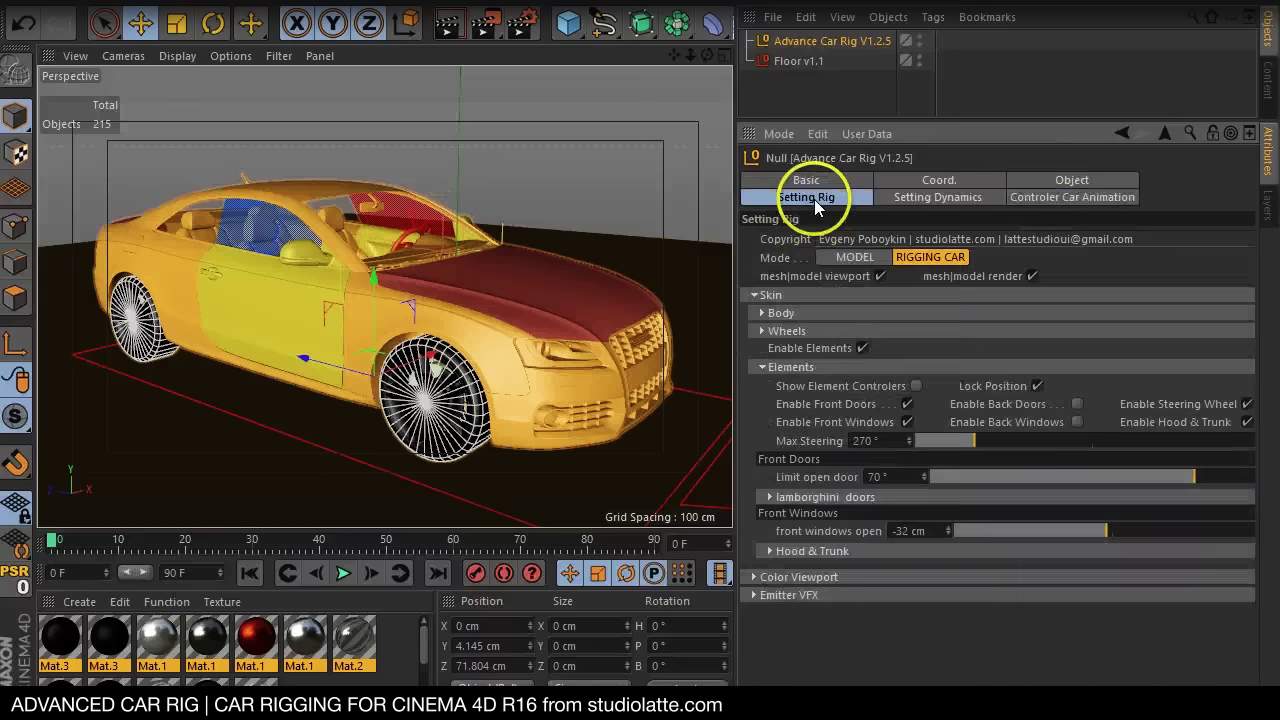
Turn Color Viewport Use Color off so the car shows its black materials
mouse_move(670, 58)
left_mouse_down()
mouse_move(814, 406)
mouse_move(691, 53)
left_mouse_up()
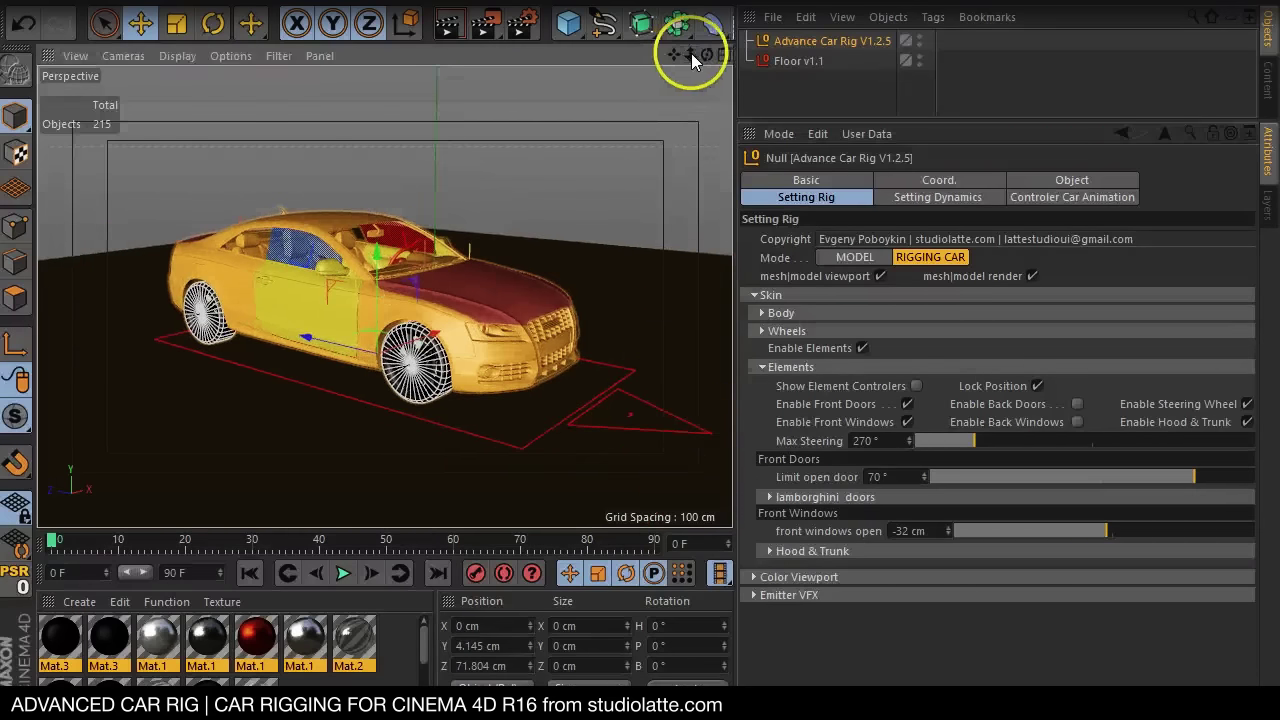
mouse_move(733, 410)
left_mouse_down()
mouse_move(723, 406)
mouse_move(811, 406)
left_mouse_up()
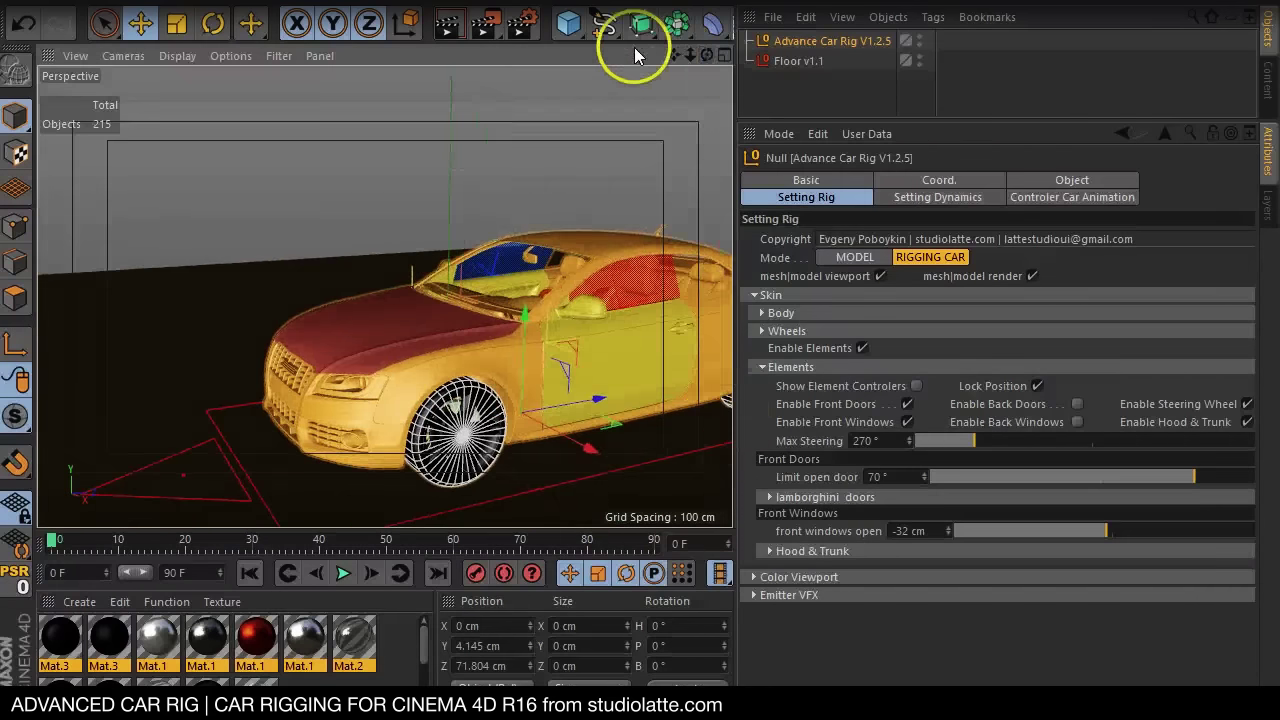
mouse_move(707, 54)
left_mouse_down()
mouse_move(727, 410)
mouse_move(686, 51)
mouse_move(684, 92)
left_mouse_up()
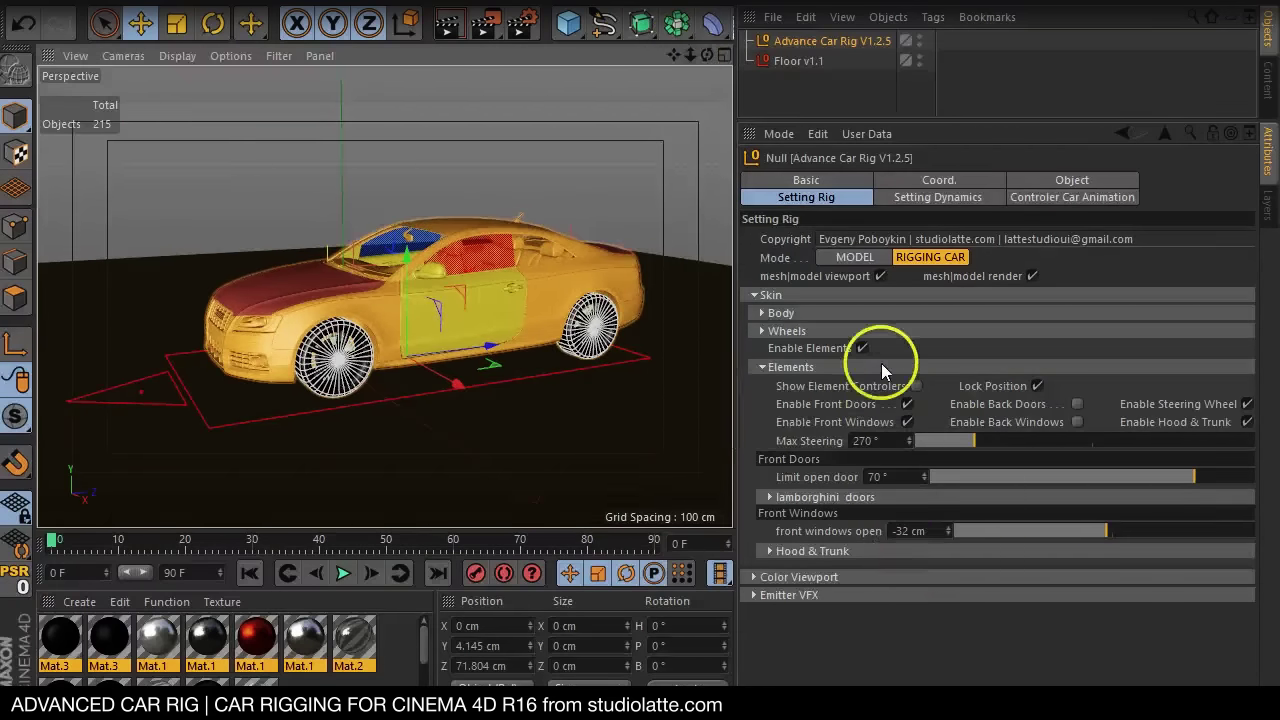
left_click(753, 576)
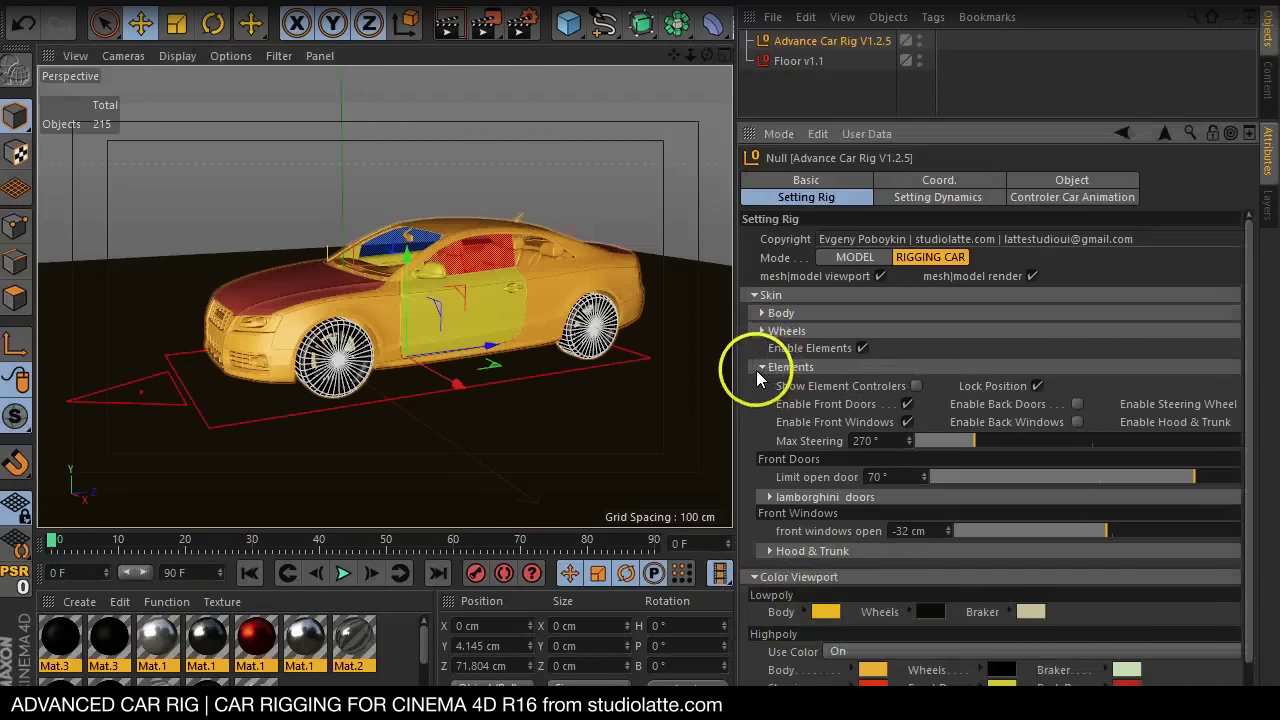
left_click(760, 367)
left_click(853, 486)
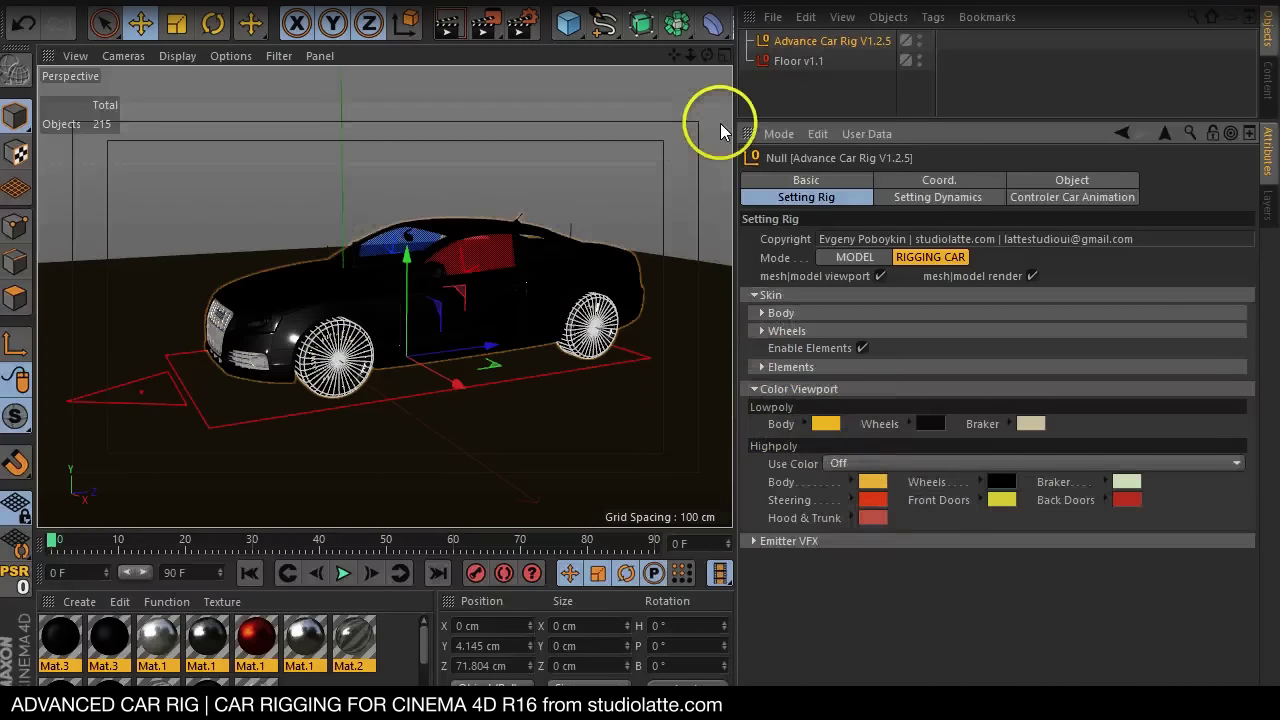
left_click_drag(707, 55, 112, 368)
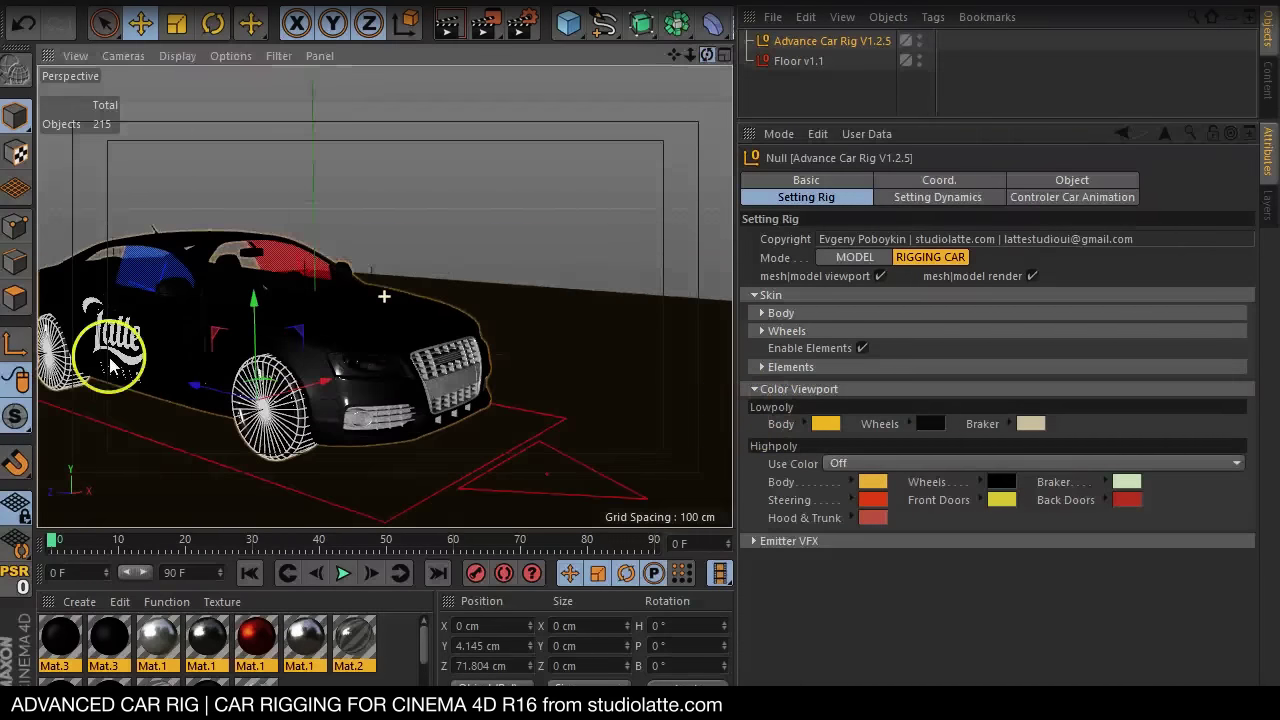
In MODEL mode, pull the right door null out to the top level, then return to rigging
left_click(854, 257)
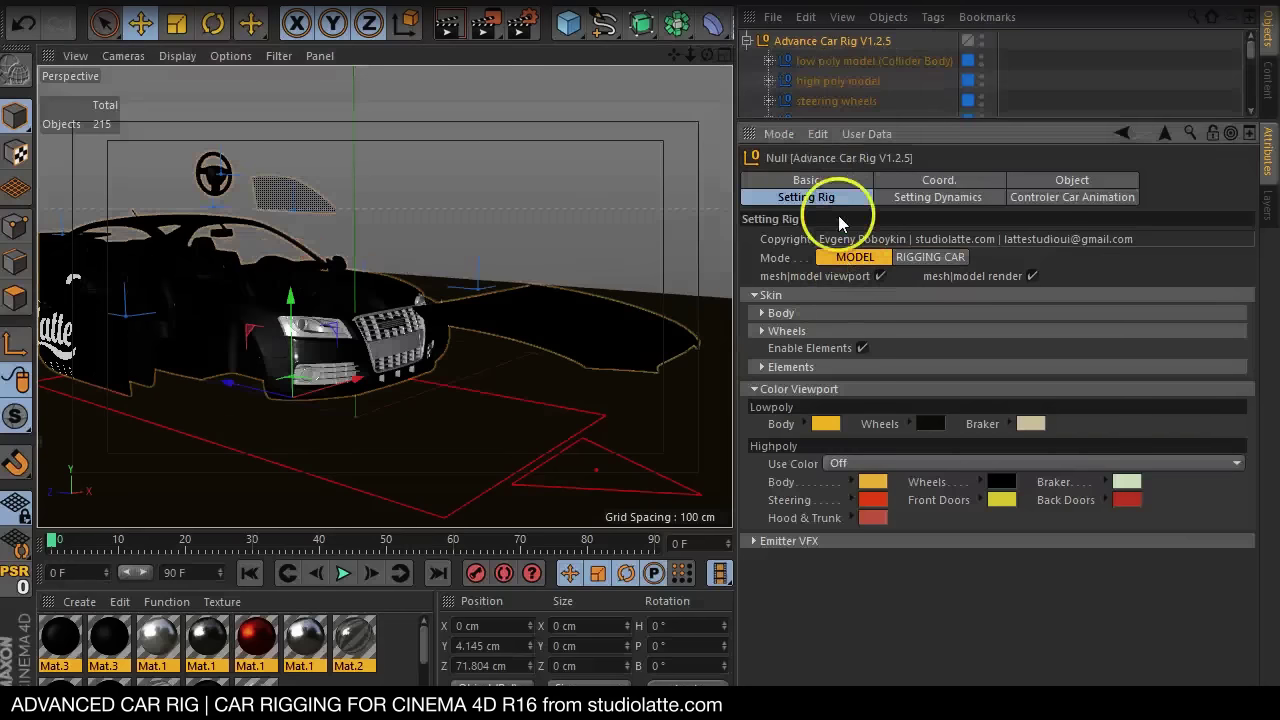
left_click_drag(816, 119, 800, 328)
left_click(769, 181)
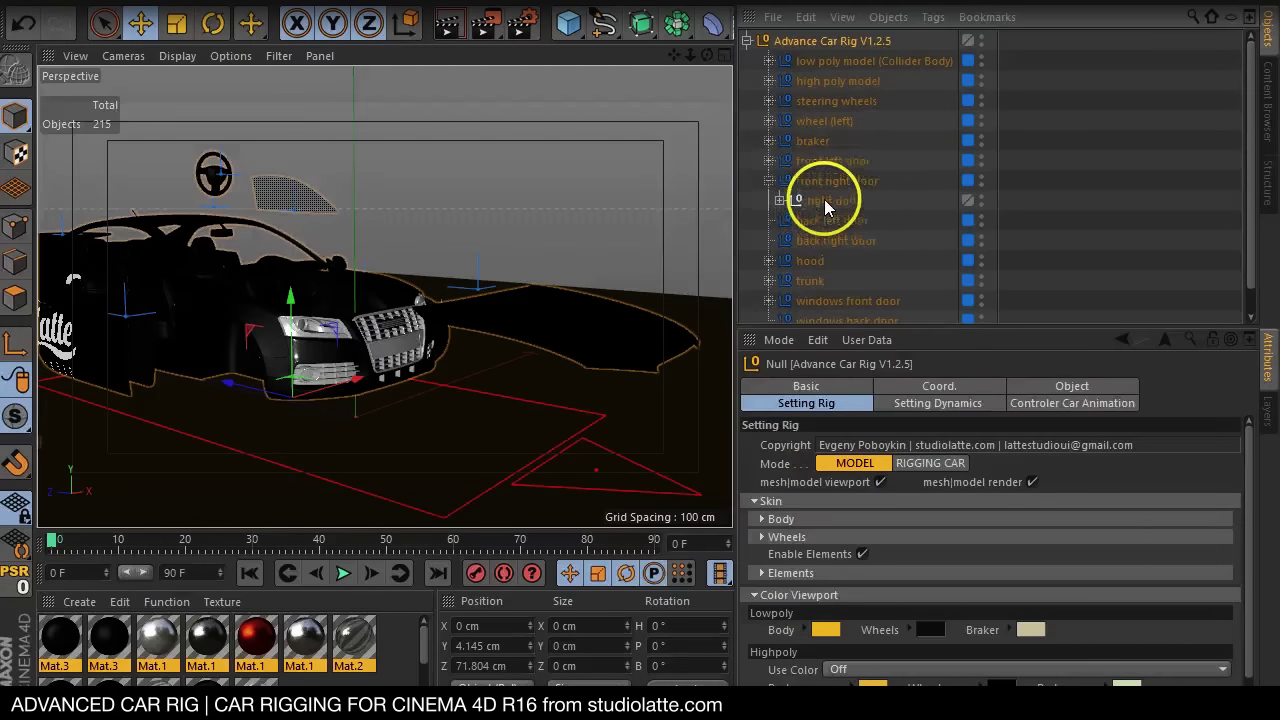
left_click(829, 201)
left_click_drag(829, 201, 775, 50)
left_click(777, 60)
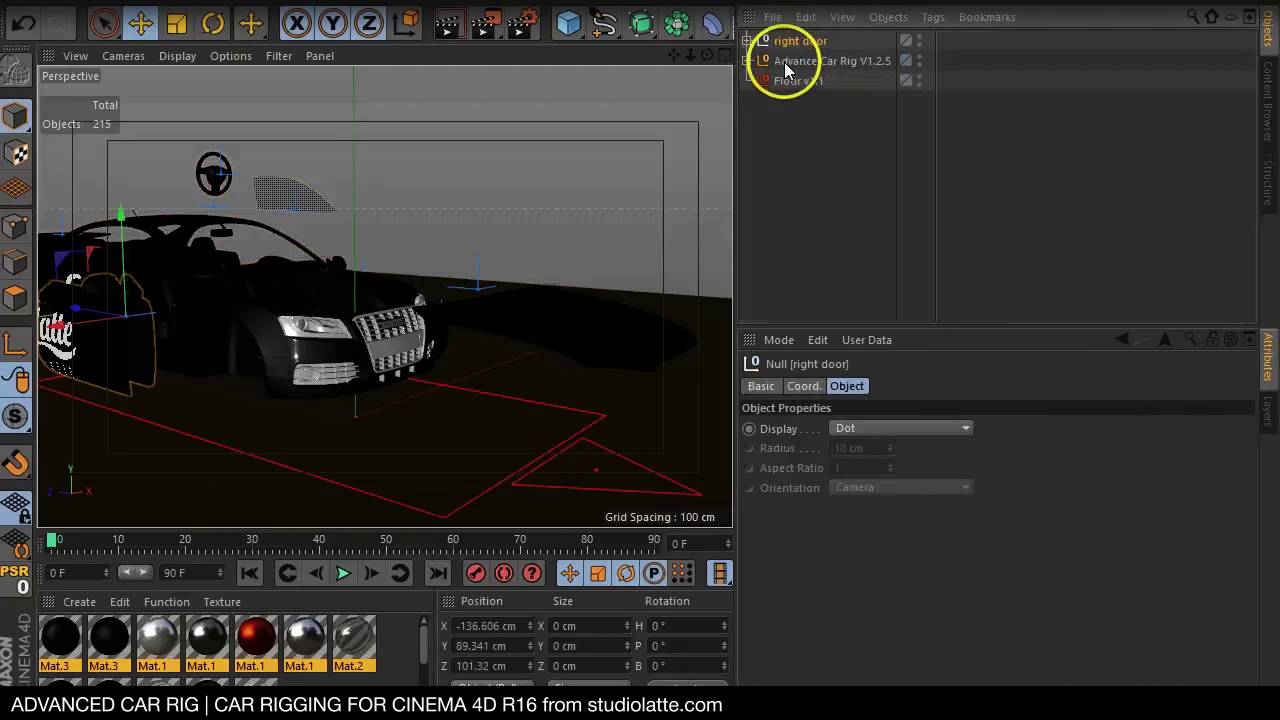
left_click(930, 463)
left_click(800, 40)
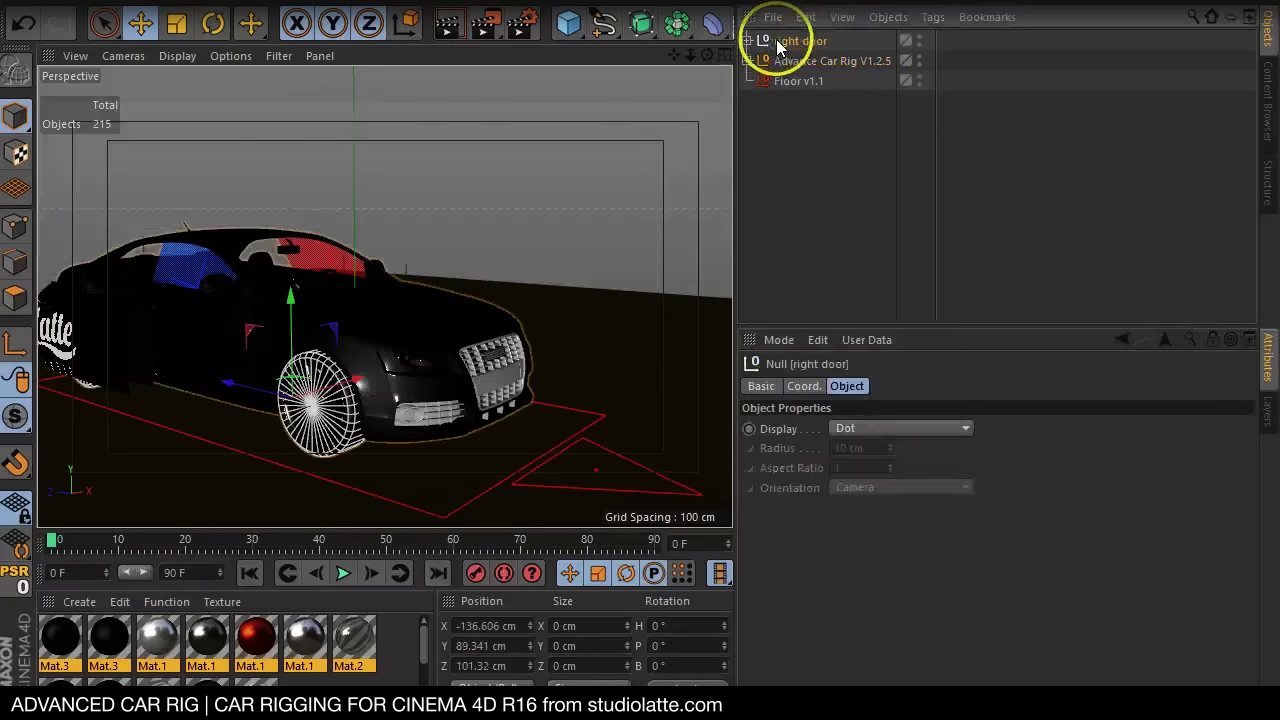
left_click_drag(679, 62, 733, 413)
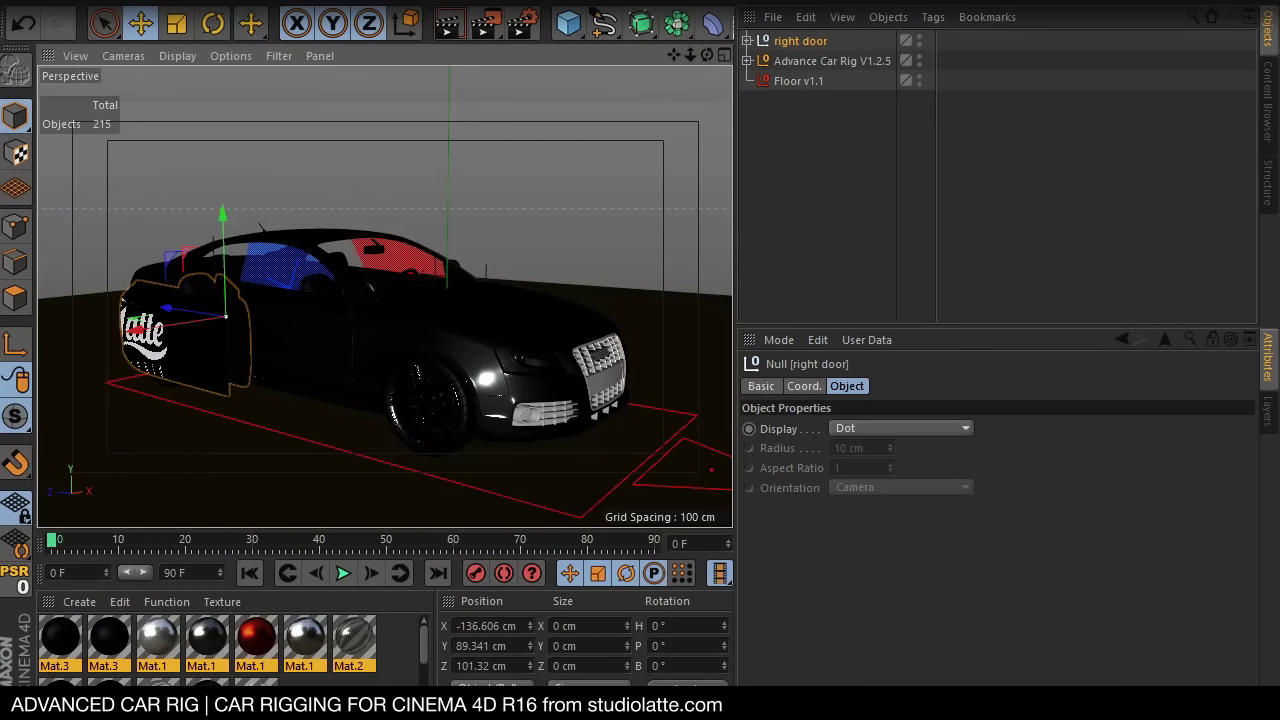
In MODEL mode, nest 'right door' under 'front right door', then switch back to RIGGING CAR
left_click(795, 62)
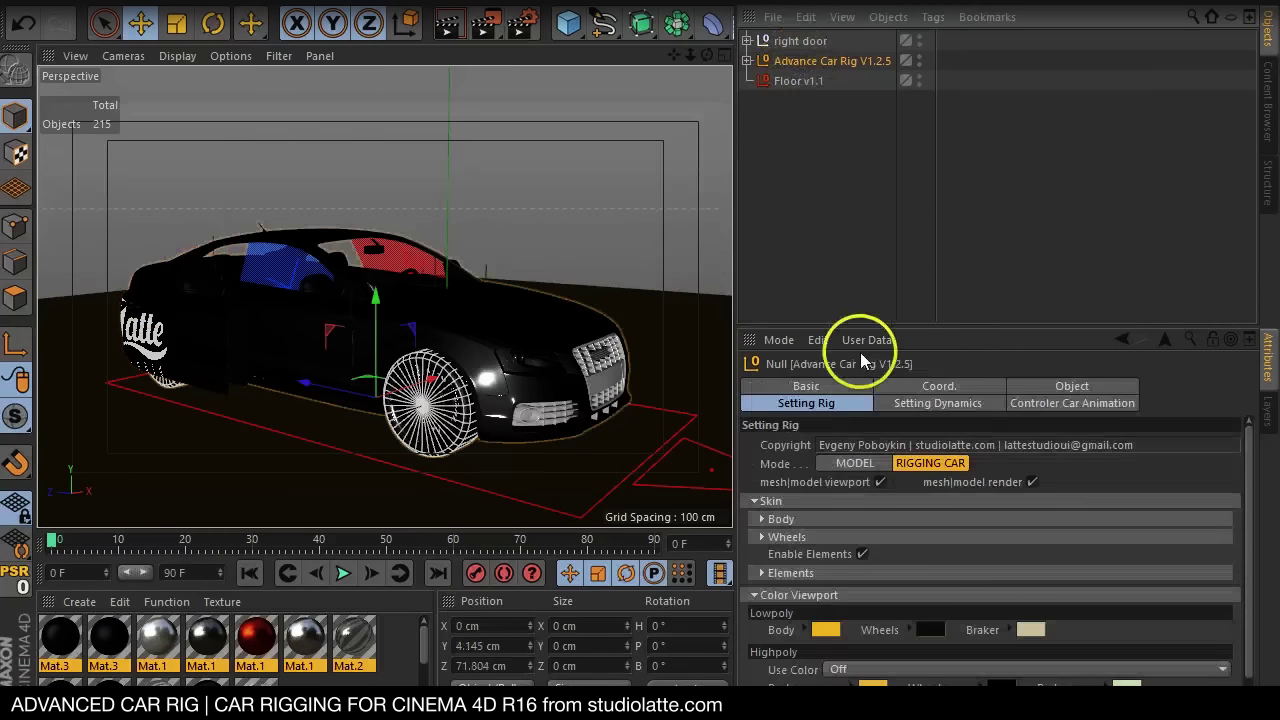
left_click(852, 463)
left_click(747, 60)
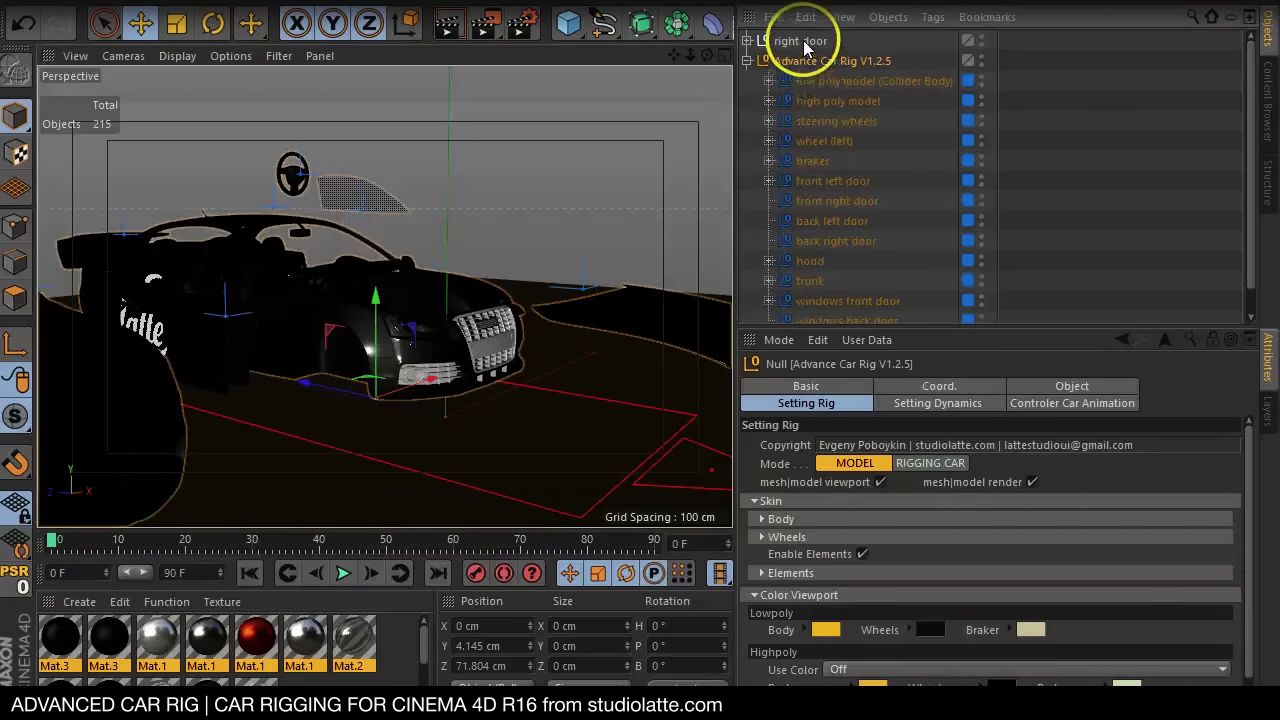
mouse_move(805, 45)
left_mouse_down()
mouse_move(857, 240)
mouse_move(830, 203)
left_mouse_up()
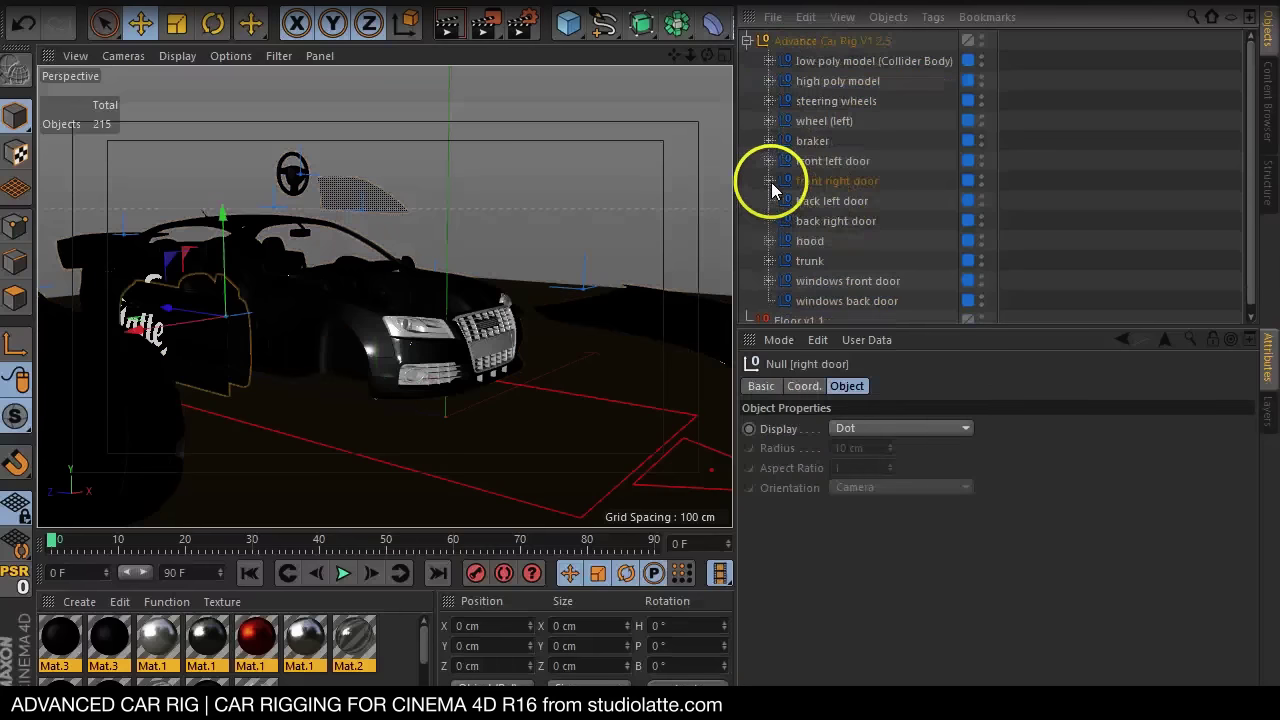
left_click(800, 41)
left_click(930, 463)
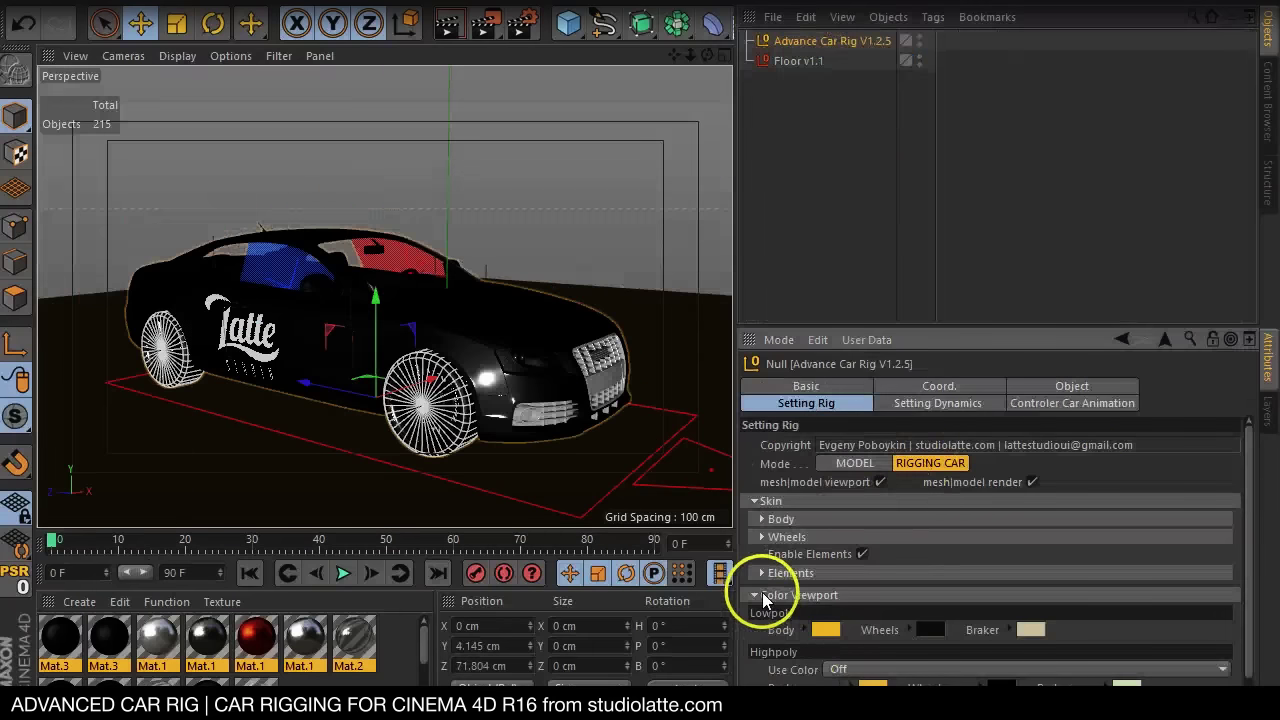
Set Highpoly Use Color to On so the car shows orange and red viewport colours
left_click(763, 597)
mouse_move(711, 50)
left_mouse_down()
mouse_move(720, 408)
mouse_move(457, 257)
mouse_move(631, 77)
mouse_move(743, 600)
left_mouse_up()
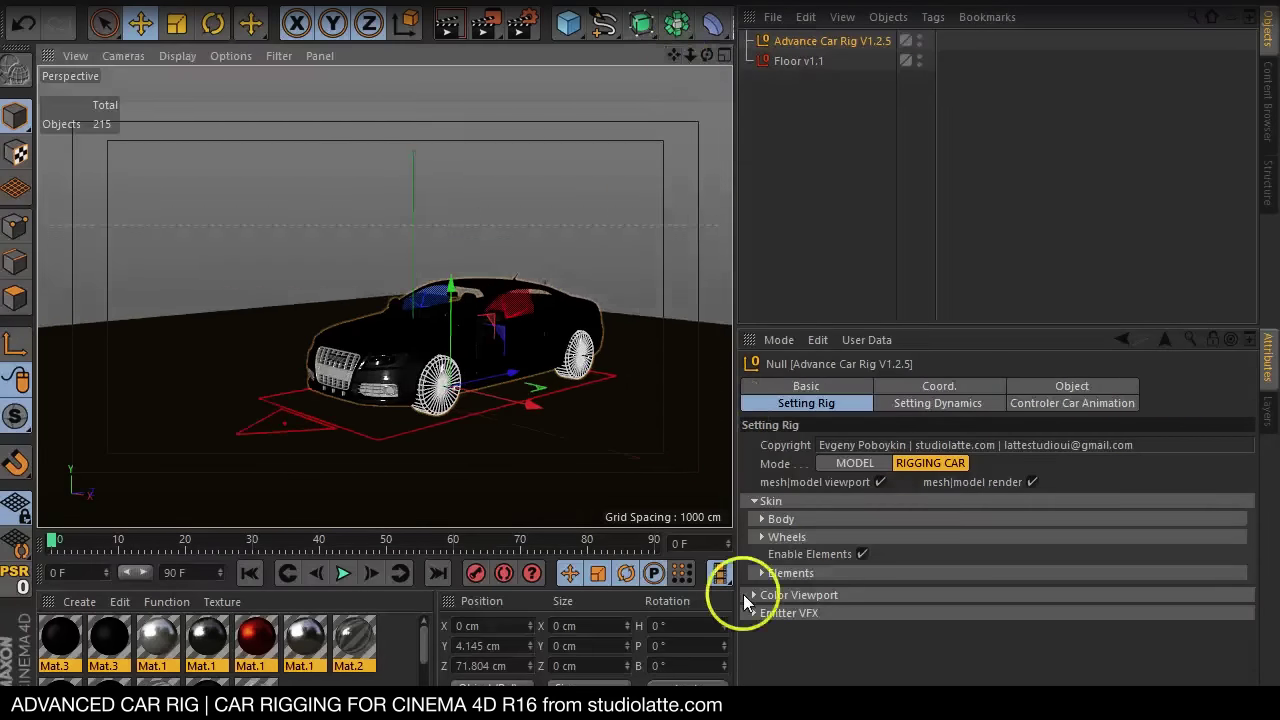
left_click(752, 595)
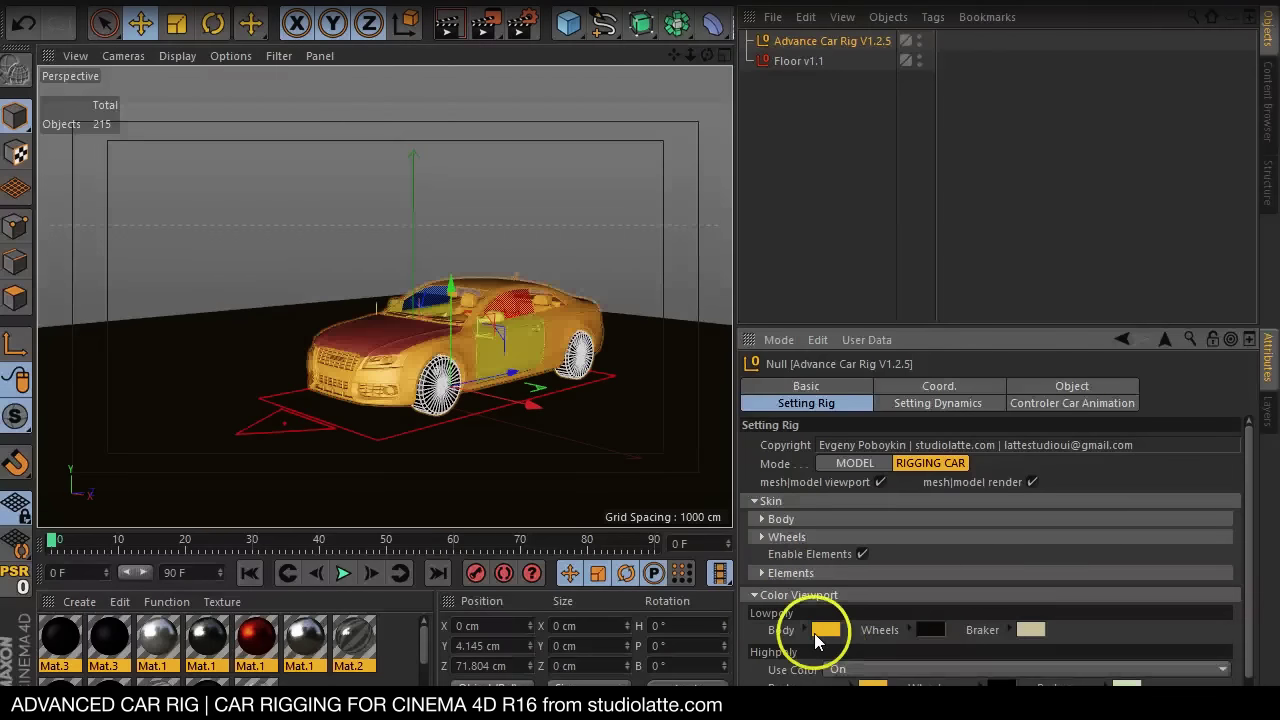
left_click(752, 597)
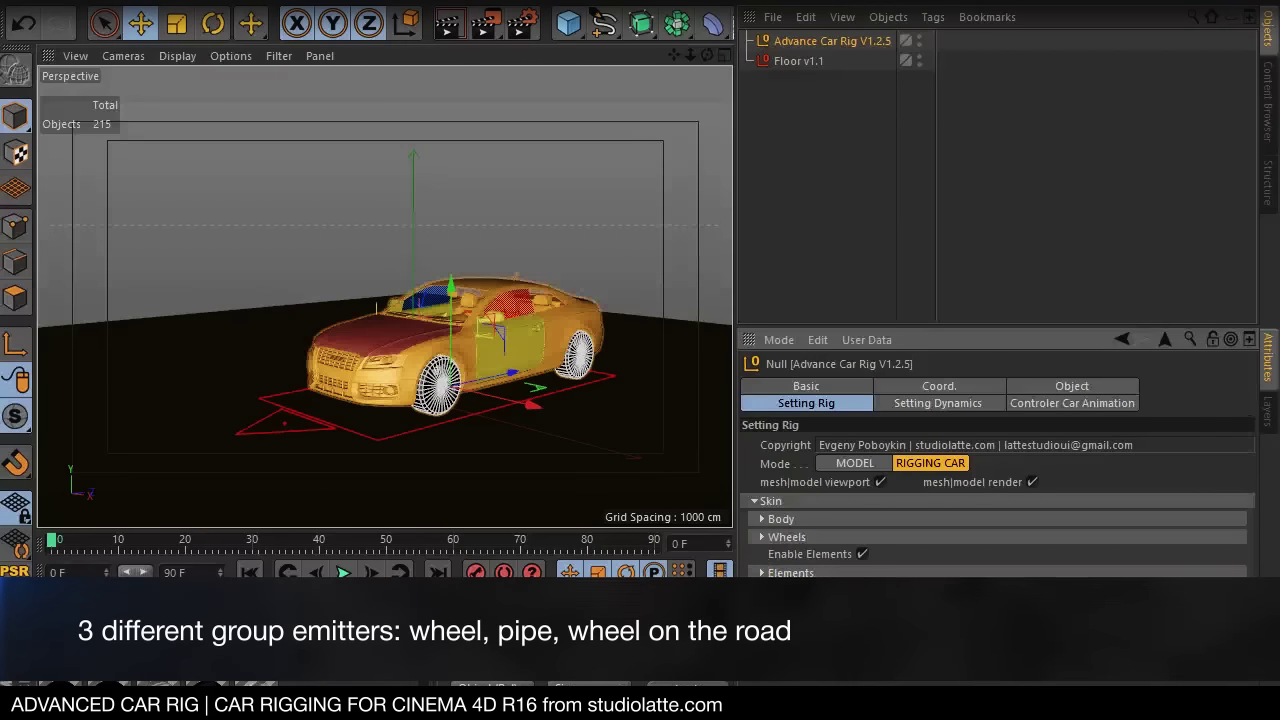
Zoom in on the rear exhaust, select the exhaust pipe emitter, then reselect the car rig
scroll(571, 414, "up", 5)
left_click(797, 420)
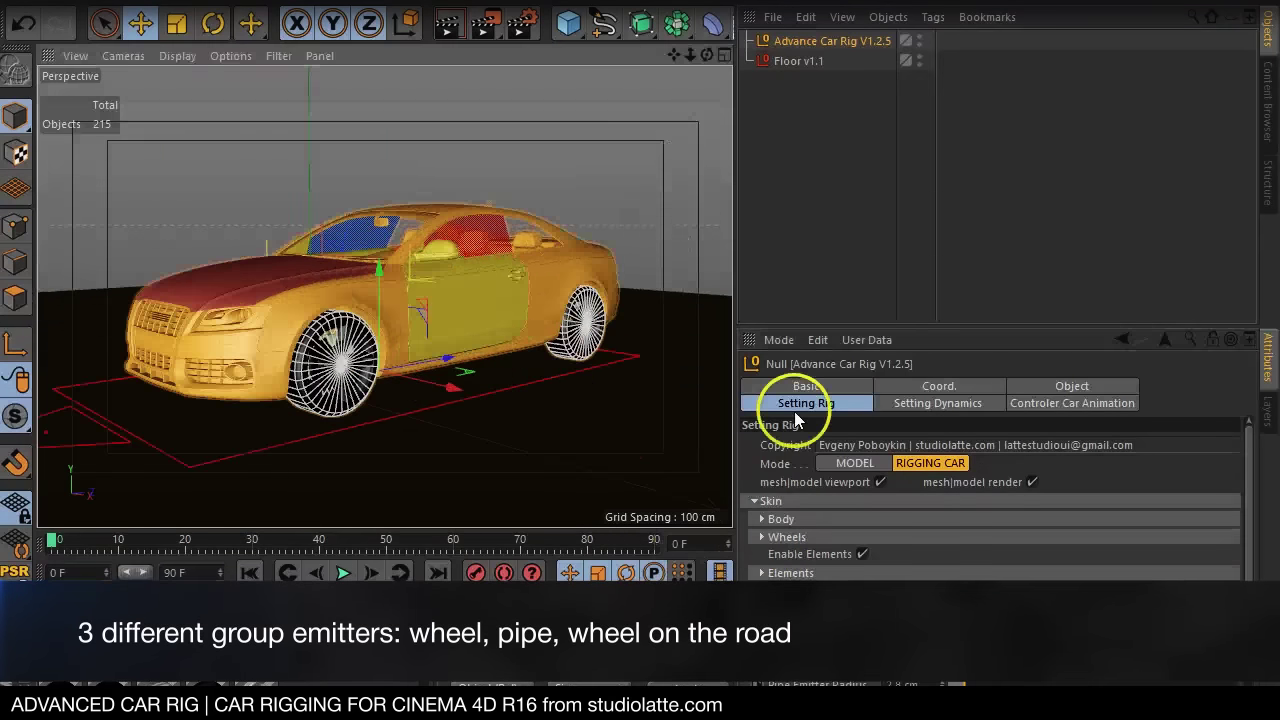
mouse_move(706, 55)
left_mouse_down()
mouse_move(731, 414)
mouse_move(529, 271)
mouse_move(508, 357)
mouse_move(482, 352)
left_mouse_up()
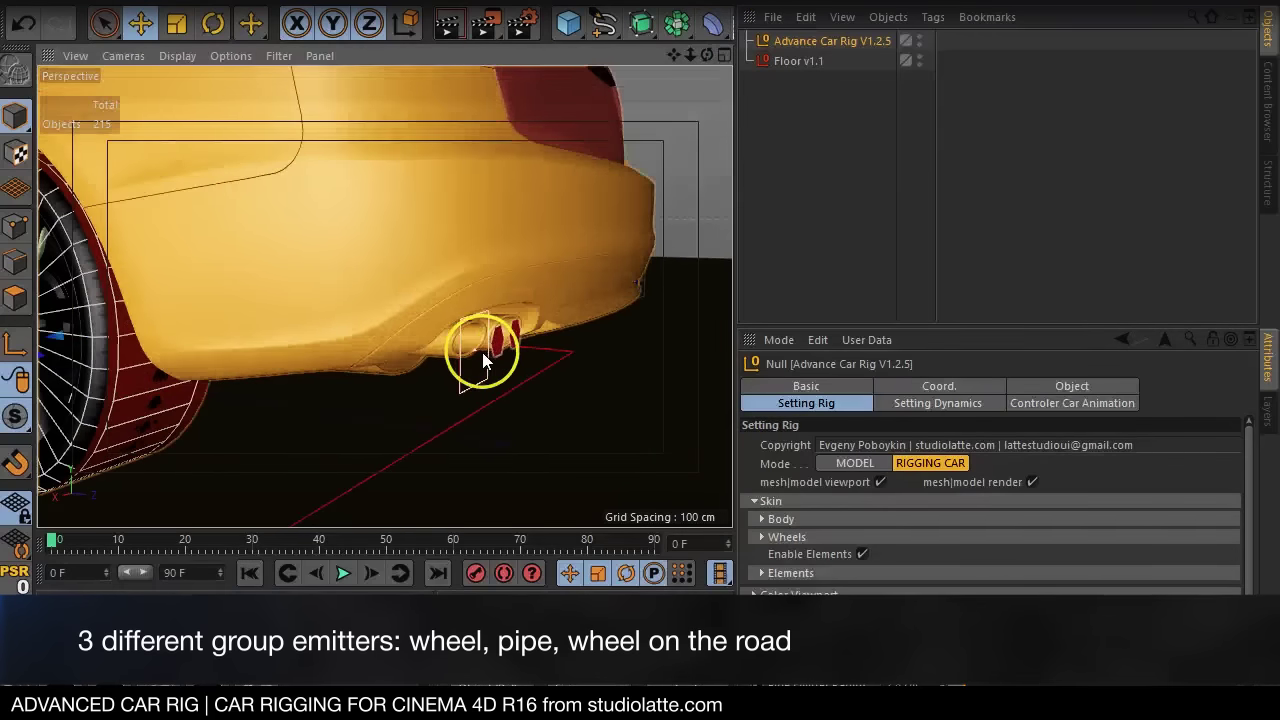
left_click(454, 358)
left_click(831, 41)
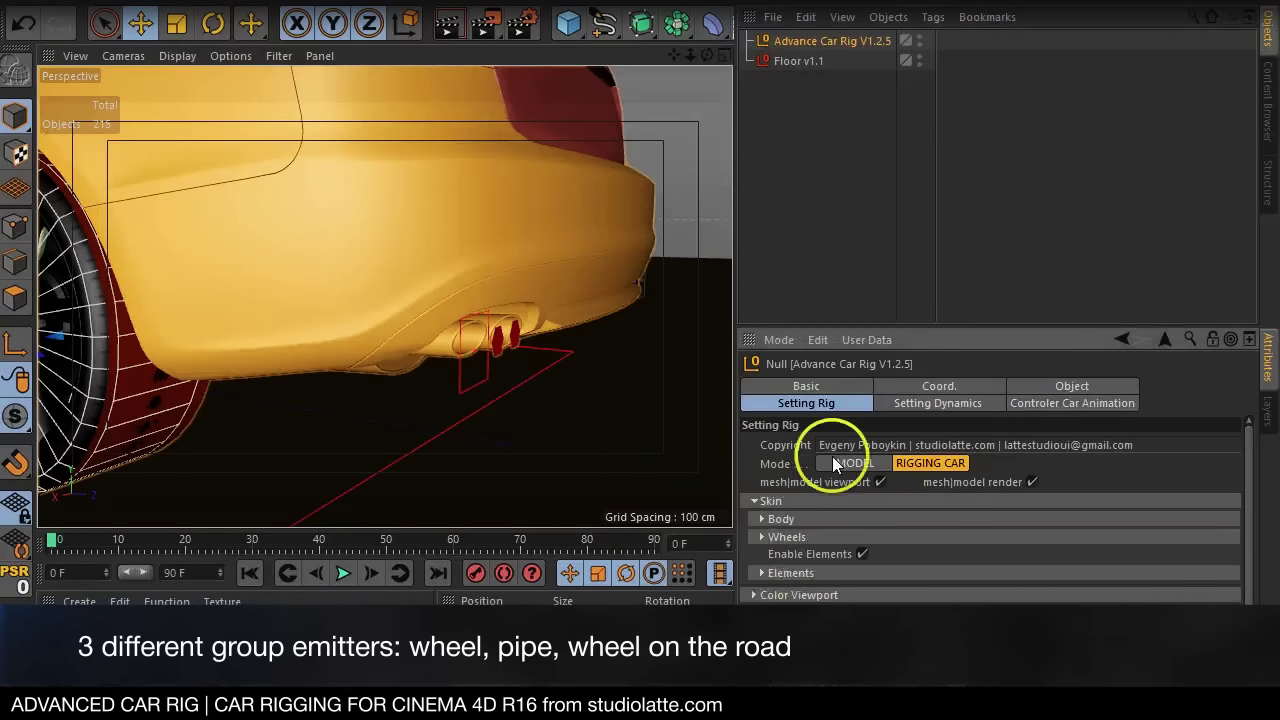
Reposition the left exhaust emitter null and switch Pipe Emitter 3 off
mouse_move(828, 338)
left_mouse_down()
mouse_move(874, 243)
mouse_move(830, 160)
left_mouse_up()
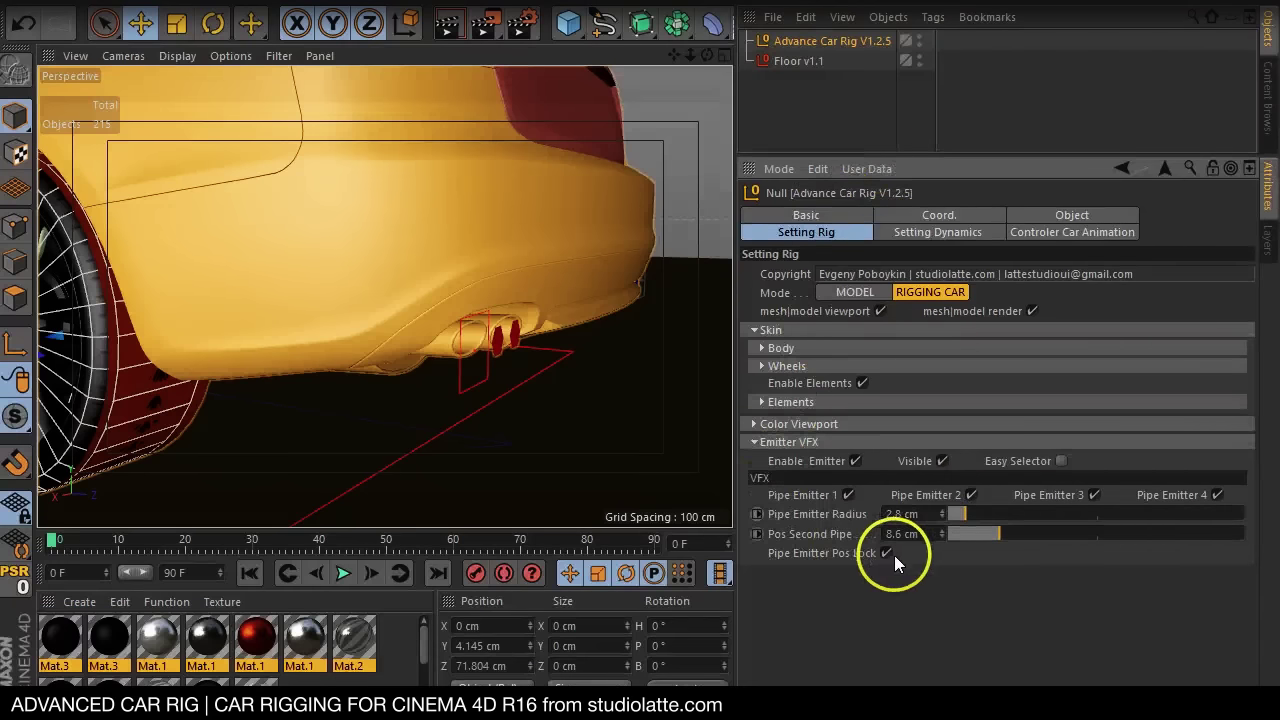
left_click(469, 372)
mouse_move(464, 355)
left_mouse_down()
mouse_move(522, 368)
mouse_move(563, 229)
left_mouse_up()
left_click_drag(731, 420, 731, 408, "alt")
left_click_drag(673, 55, 677, 54)
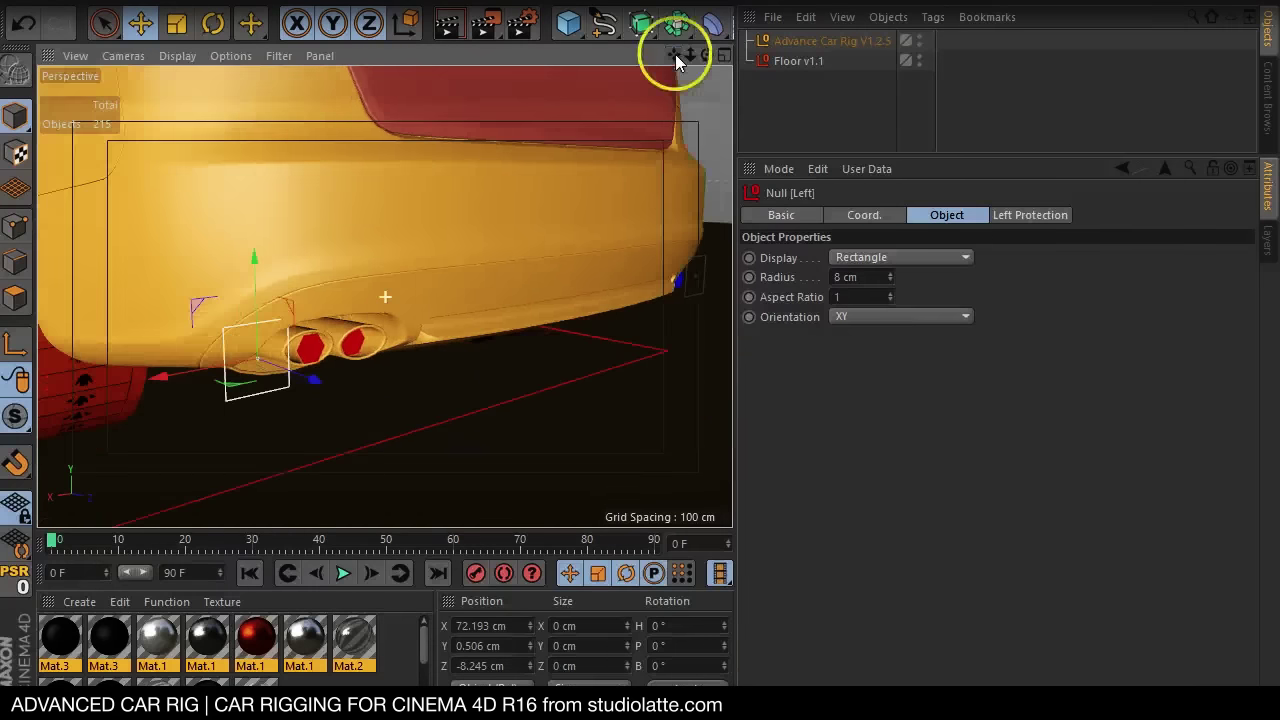
left_click(712, 180)
left_click(1096, 495)
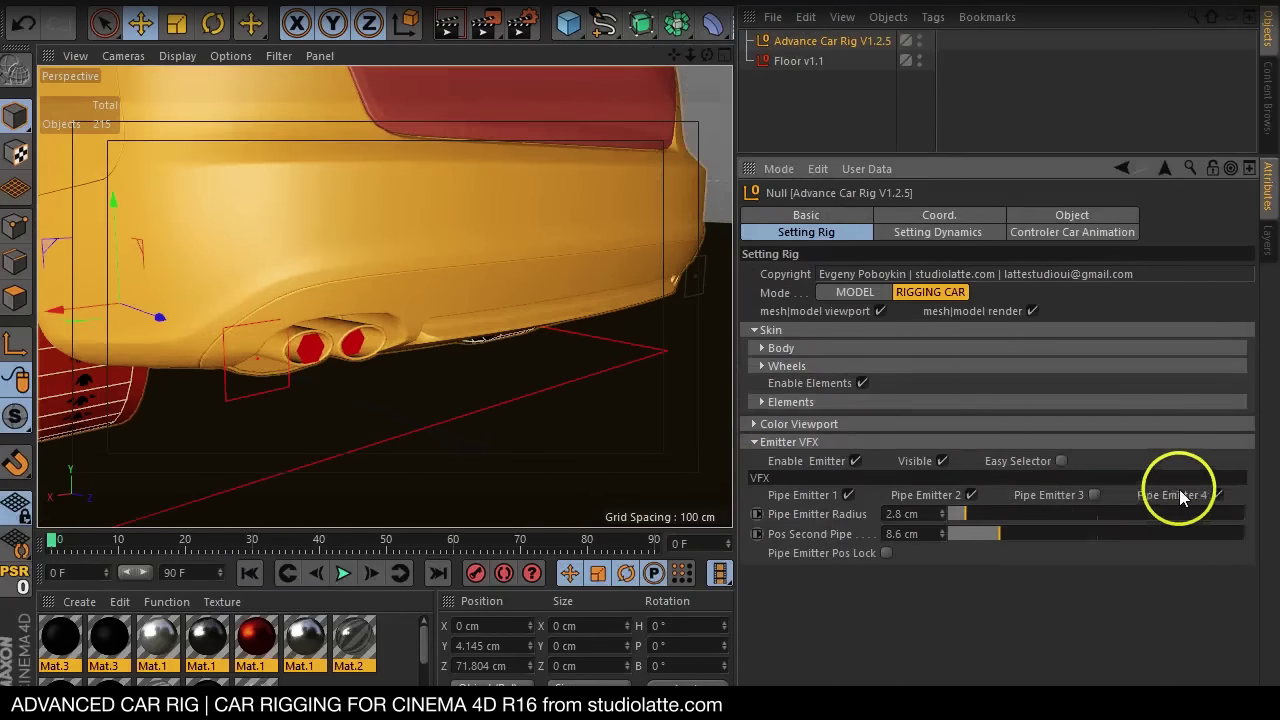
left_click(971, 495)
left_click(1096, 495)
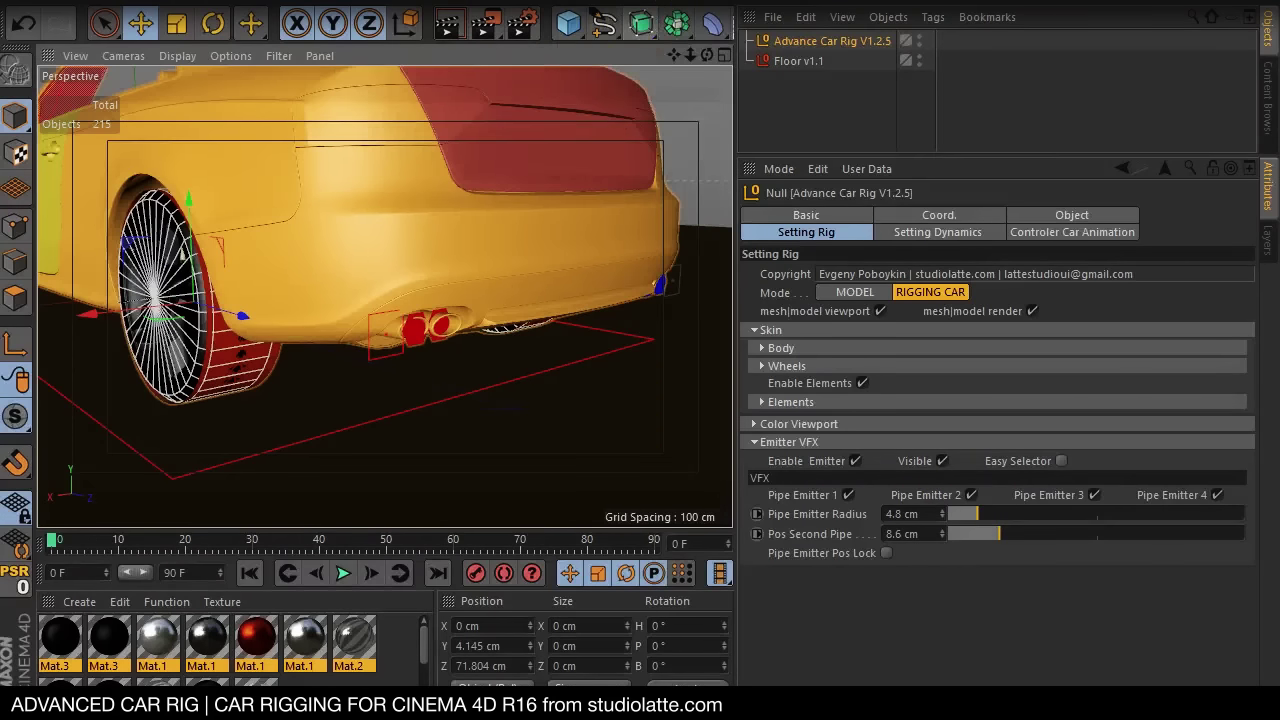
Try an Instance referencing the exhaust pipe, offset it along Z, then delete it
left_click(641, 22)
left_click(677, 22)
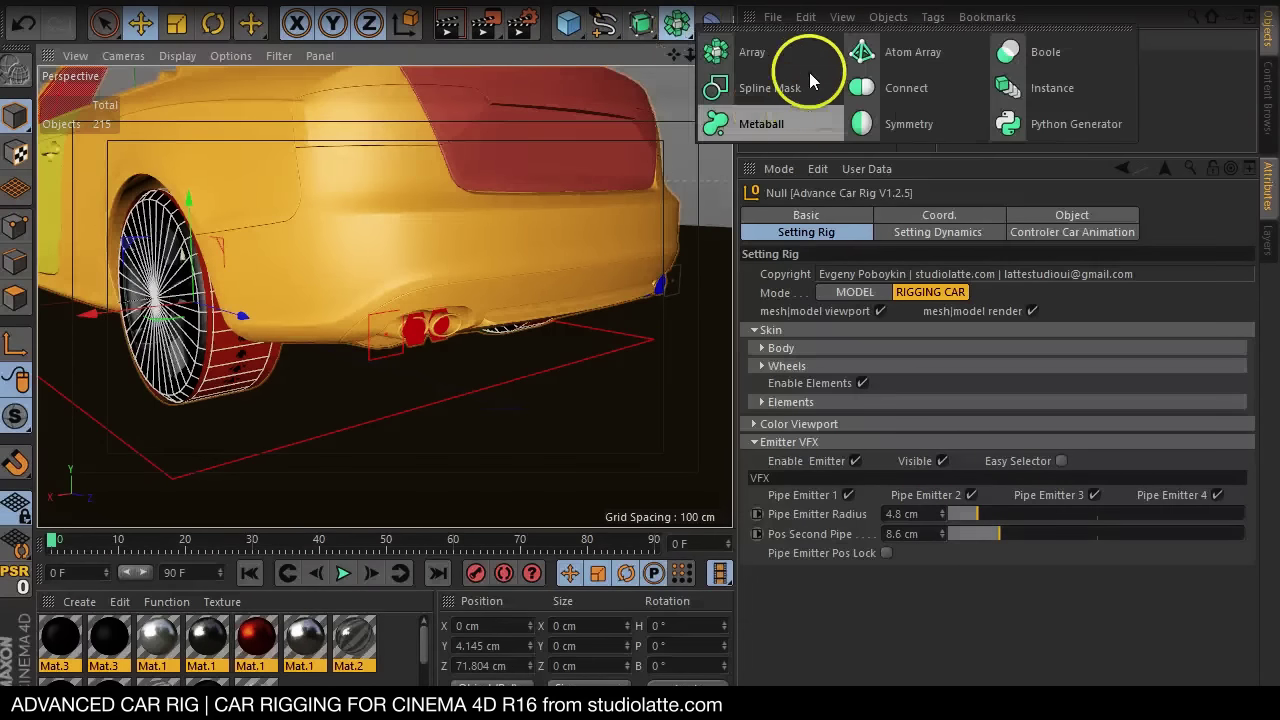
left_click(1012, 86)
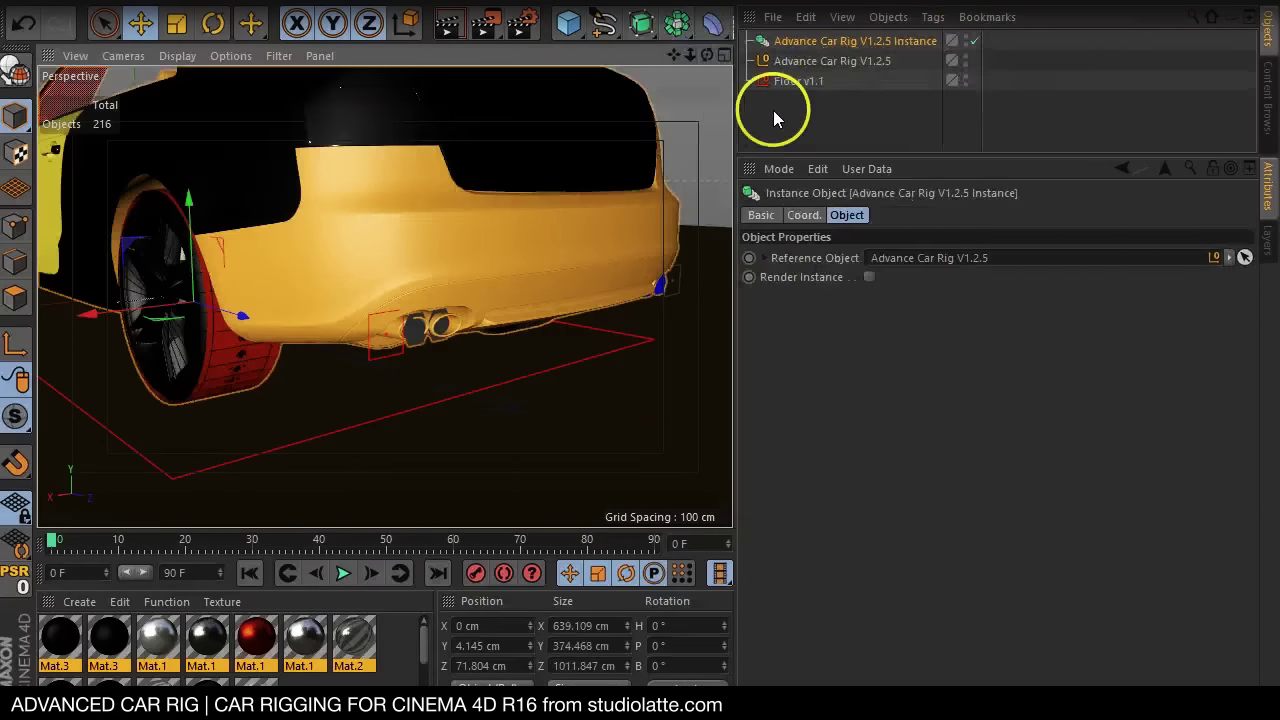
left_click(1230, 258)
left_click(1250, 275)
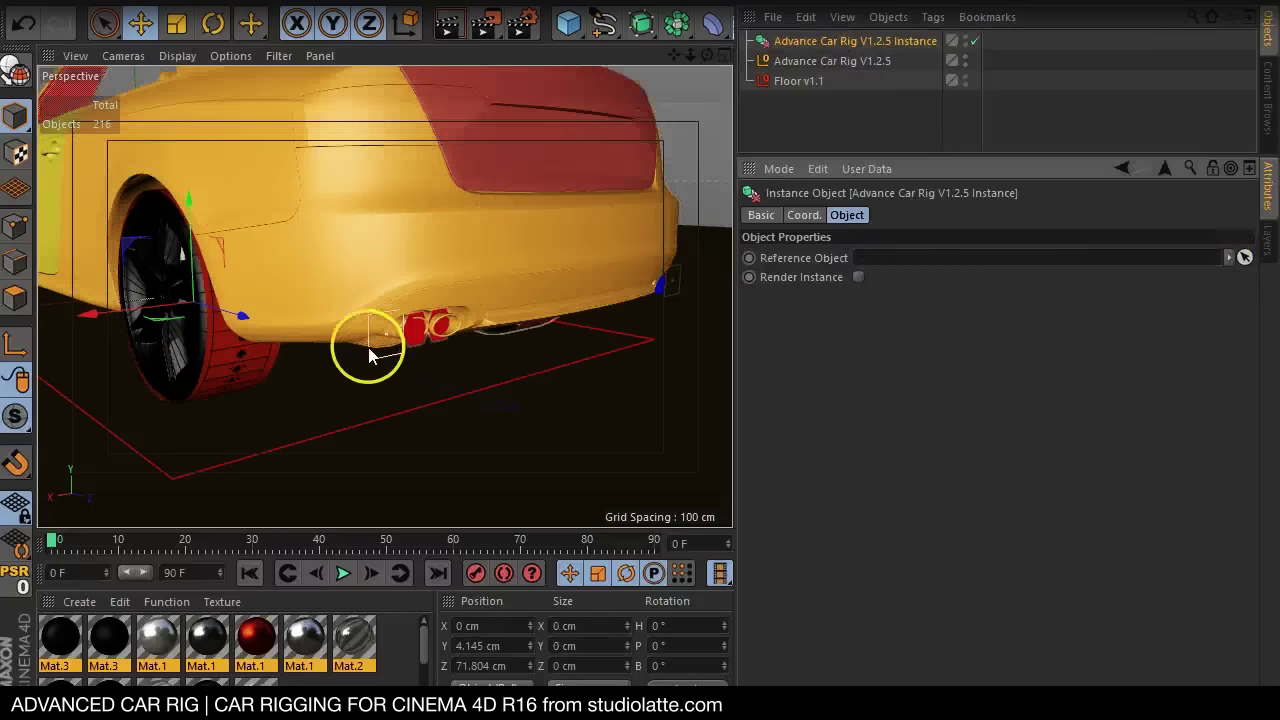
left_click(414, 329)
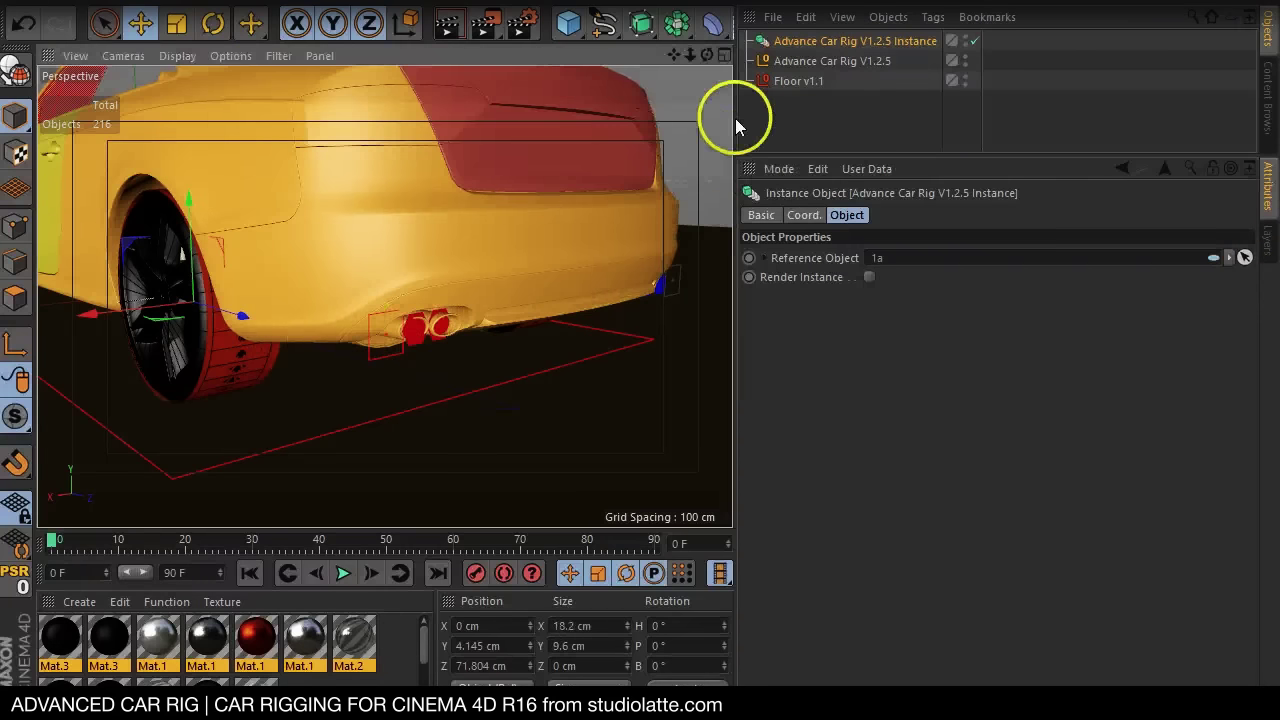
scroll(595, 217, "down", 5)
left_click_drag(333, 290, 573, 332)
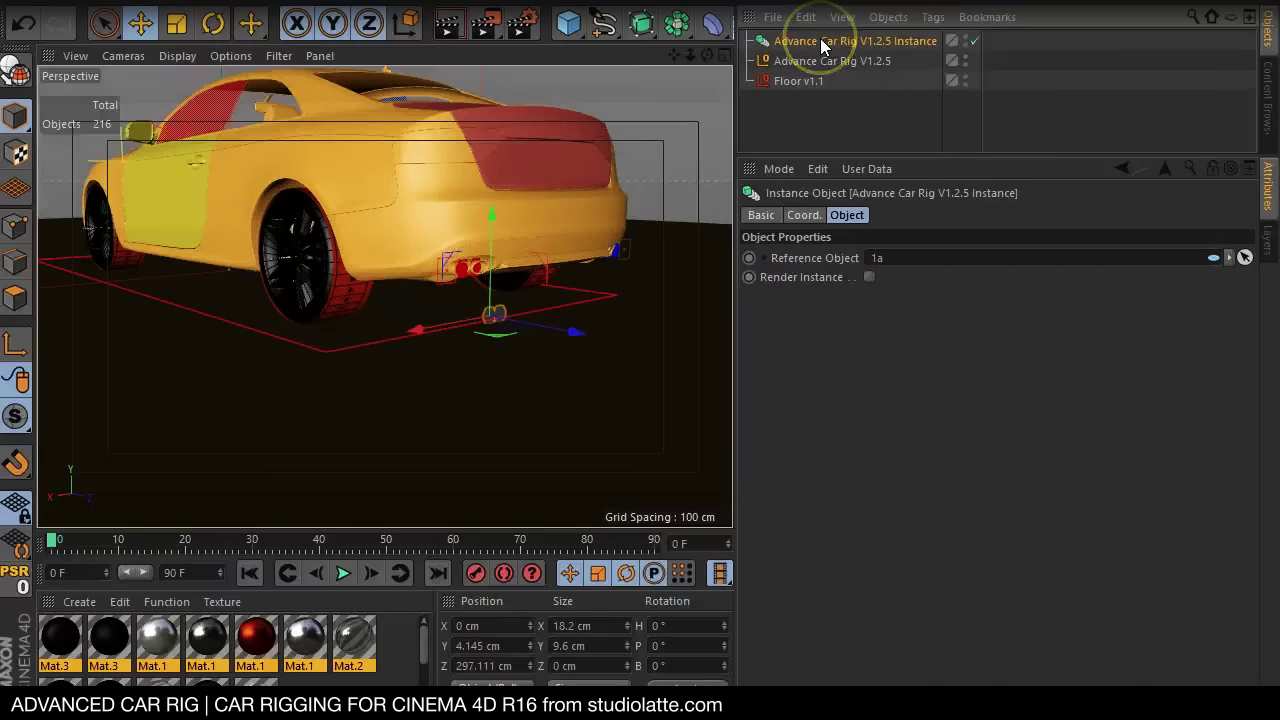
key("Delete")
Hide Floor v1.1 from the viewport, toggling Easy Selector on and back off
left_click(323, 279)
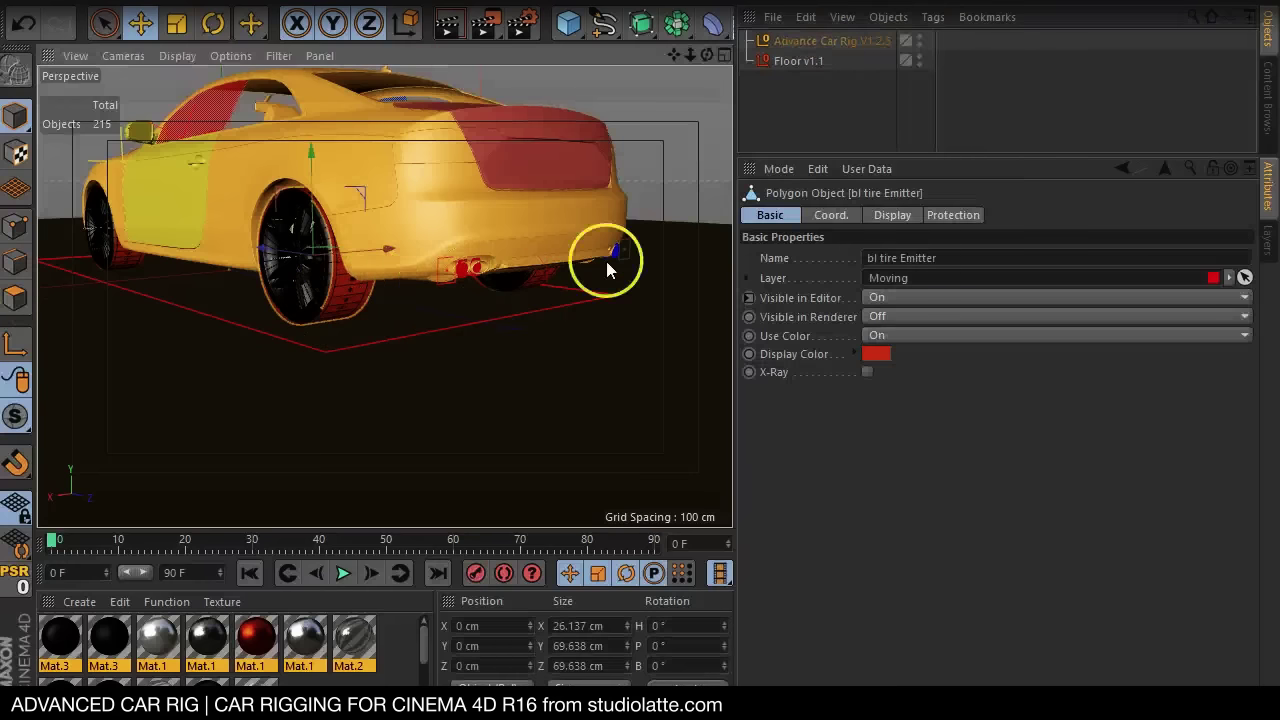
left_click(810, 40)
left_click(1062, 461)
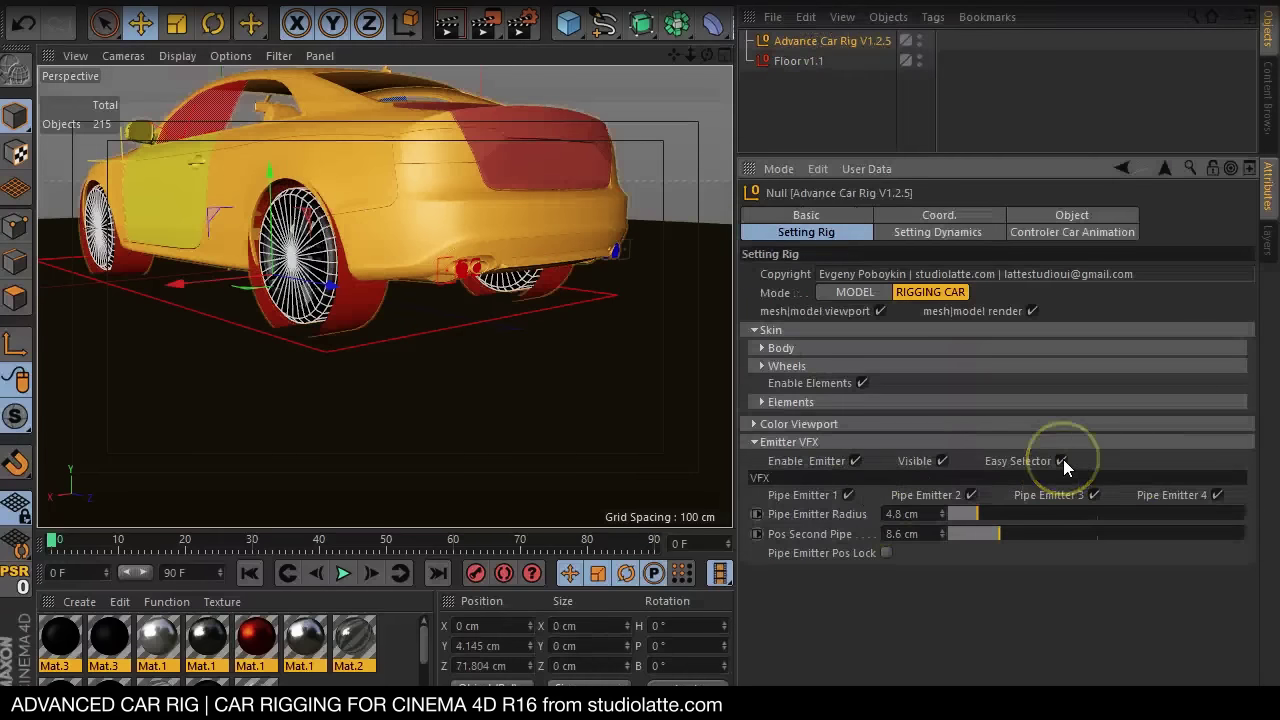
left_click(1062, 461)
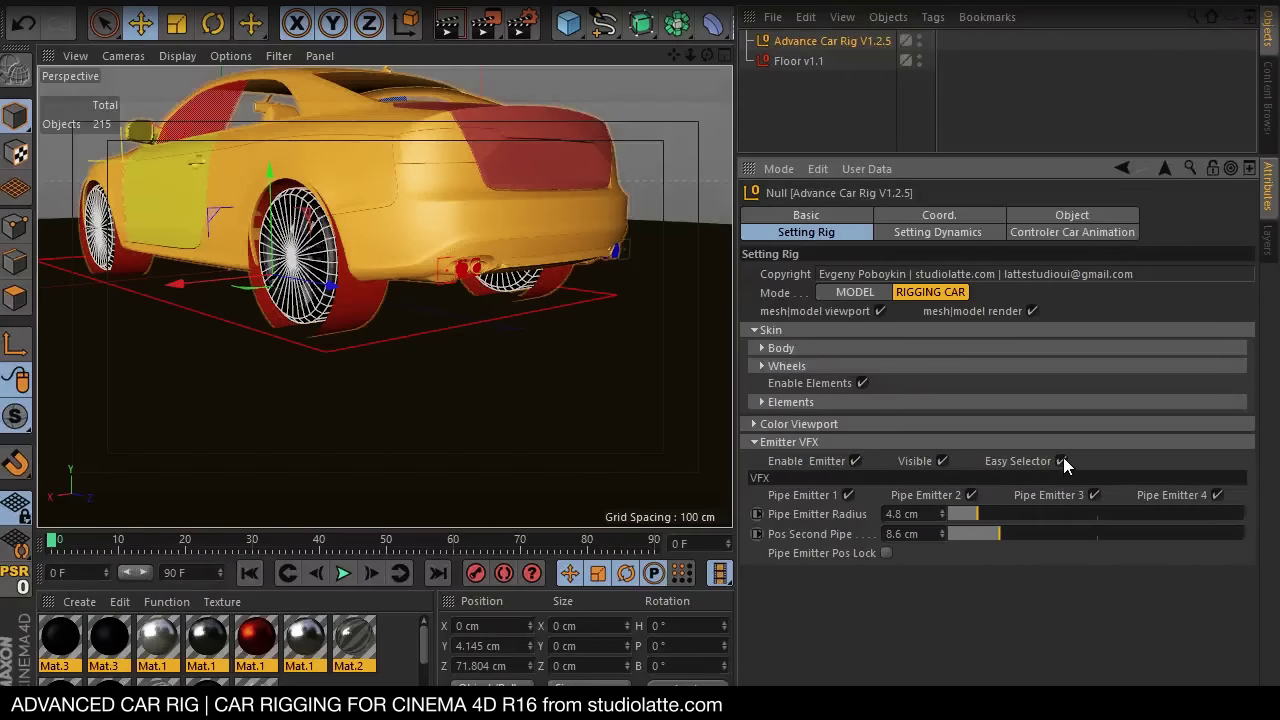
left_click(917, 61)
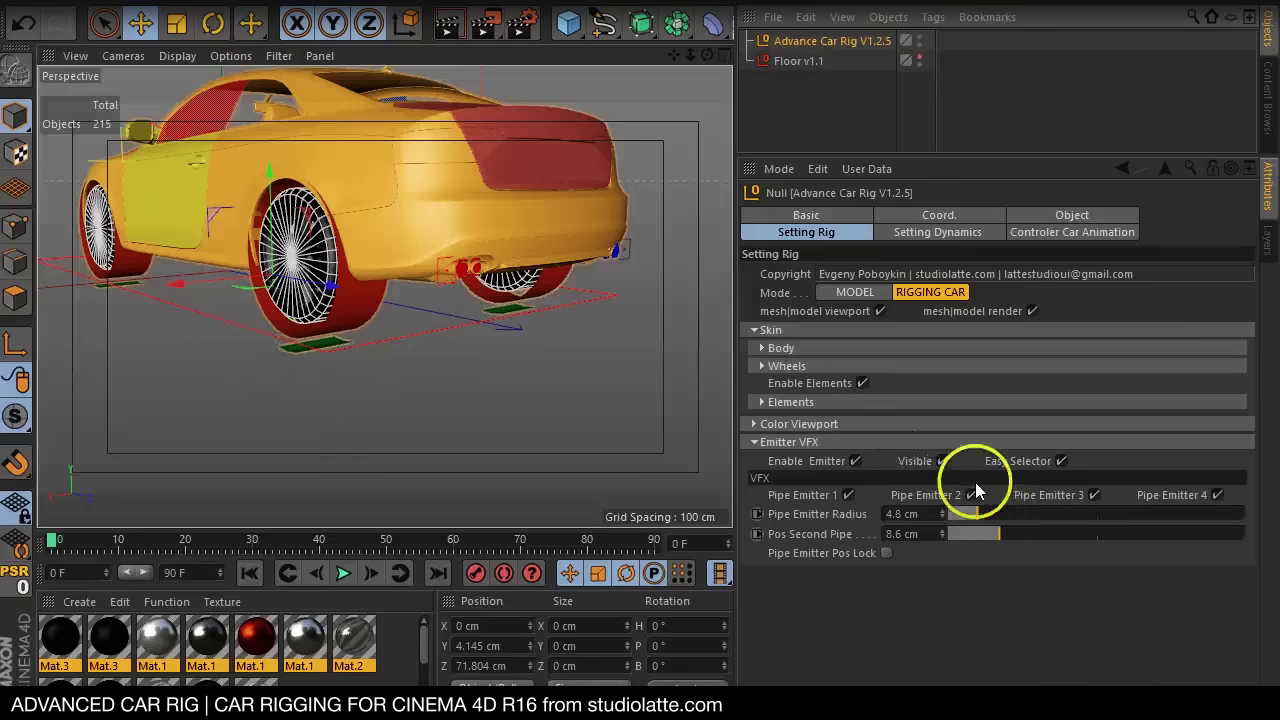
left_click(1061, 461)
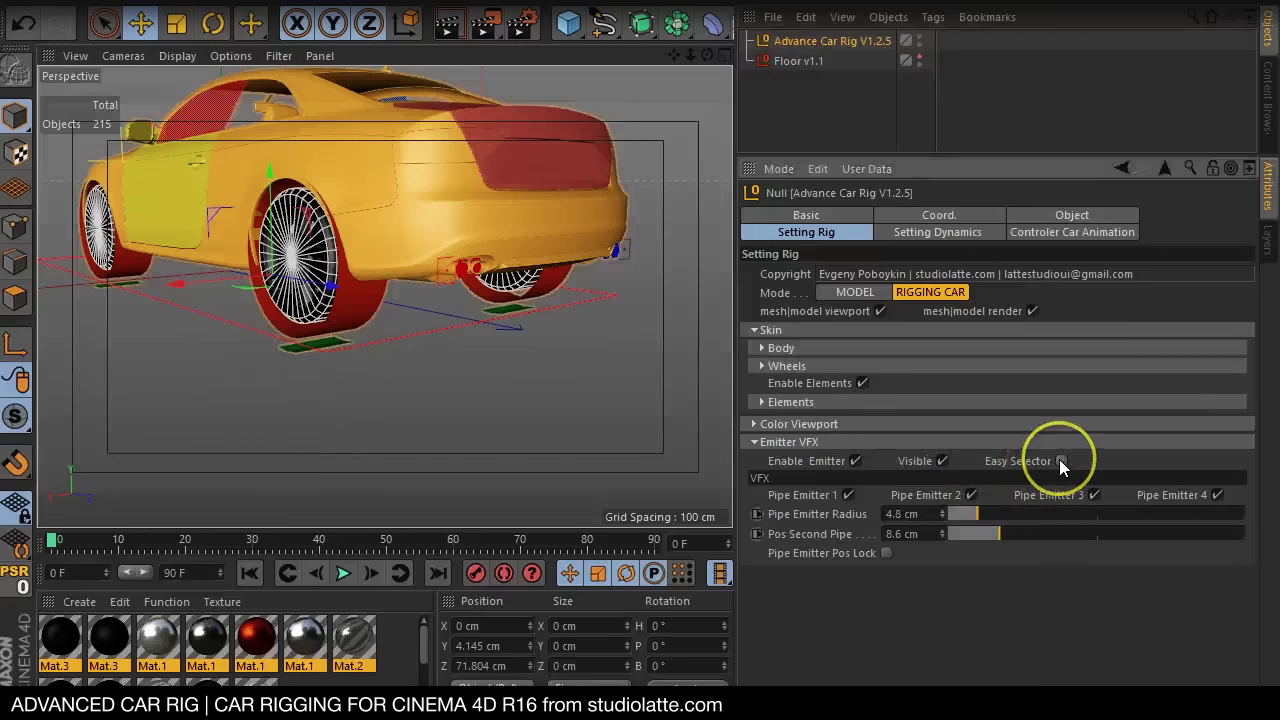
Uncheck Visible and Enable Emitter in Emitter VFX, then collapse the group
left_click(941, 461)
left_click(855, 461)
left_click(754, 441)
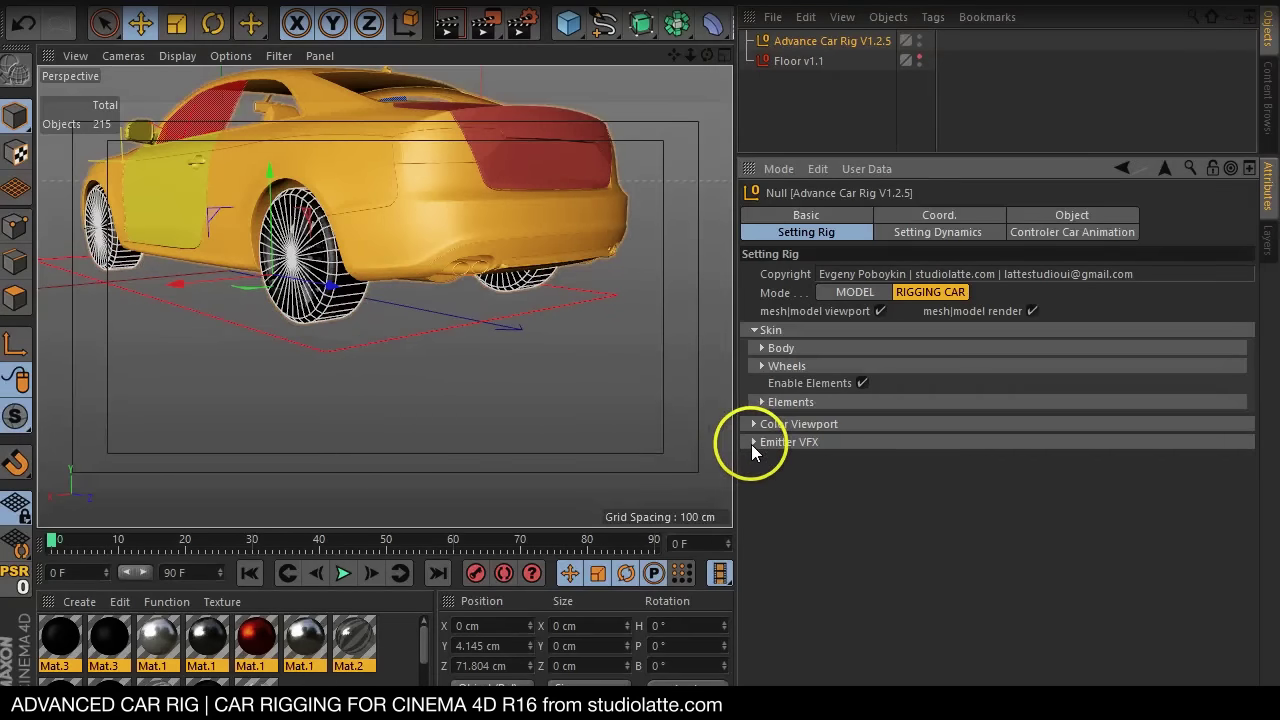
left_click(752, 443)
left_click(855, 461)
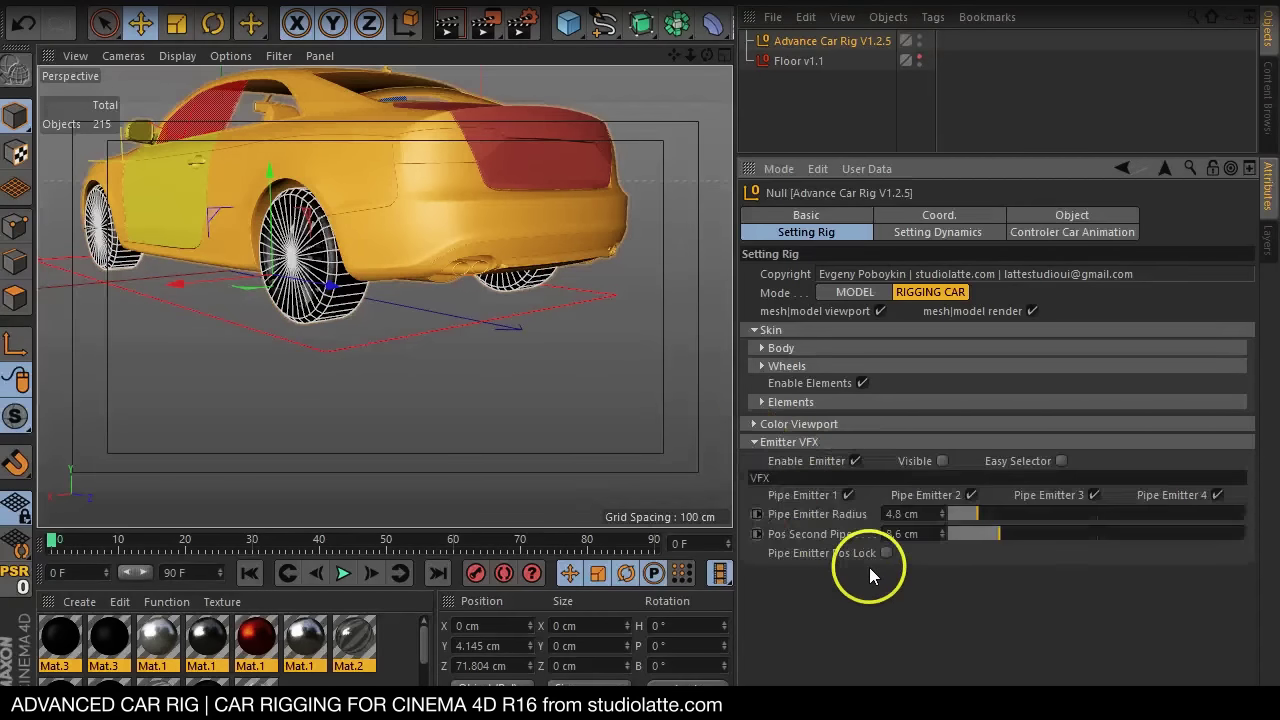
left_click(750, 441)
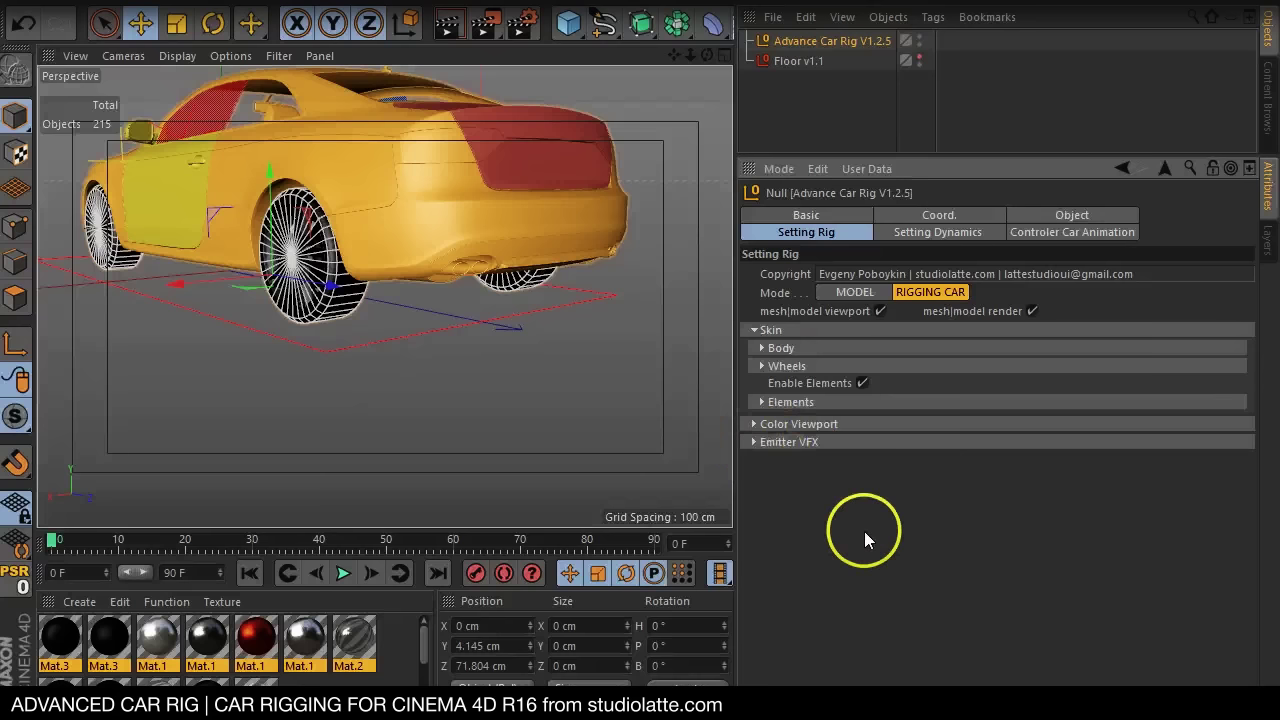
Enable the BackV2 motor in the rig's dynamics settings and test-play the simulation
left_click(902, 238)
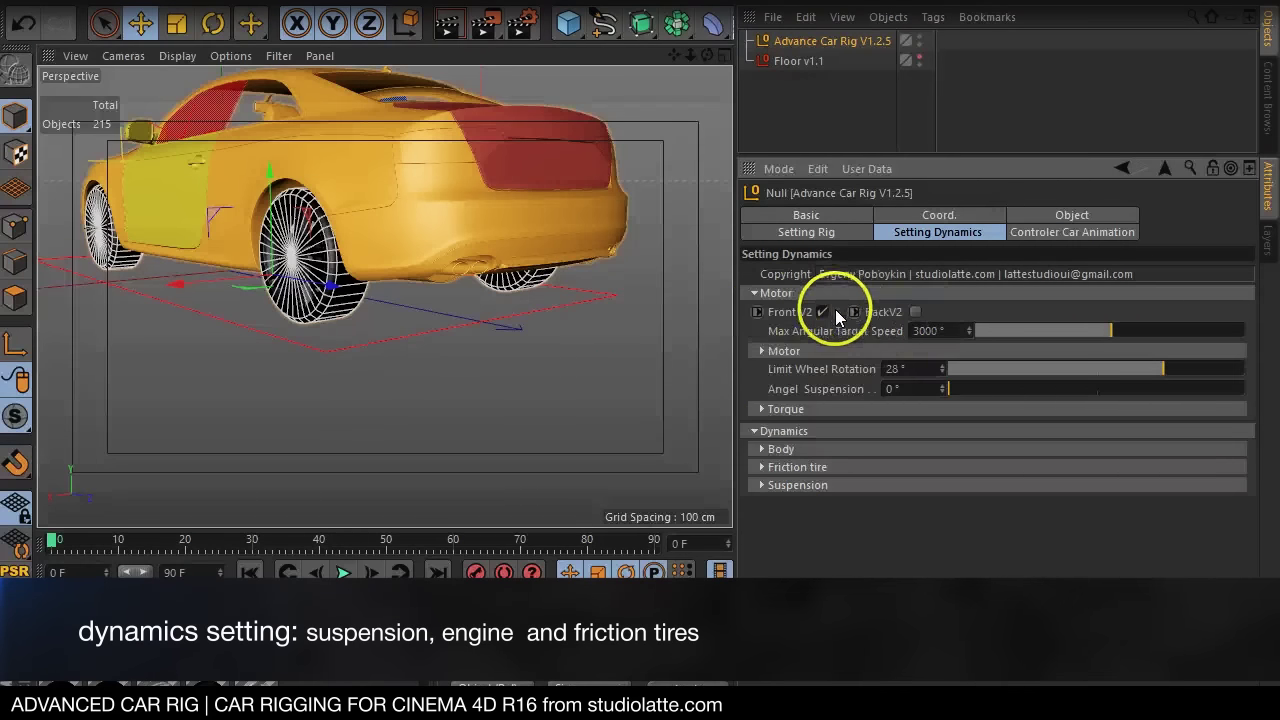
left_click(915, 312)
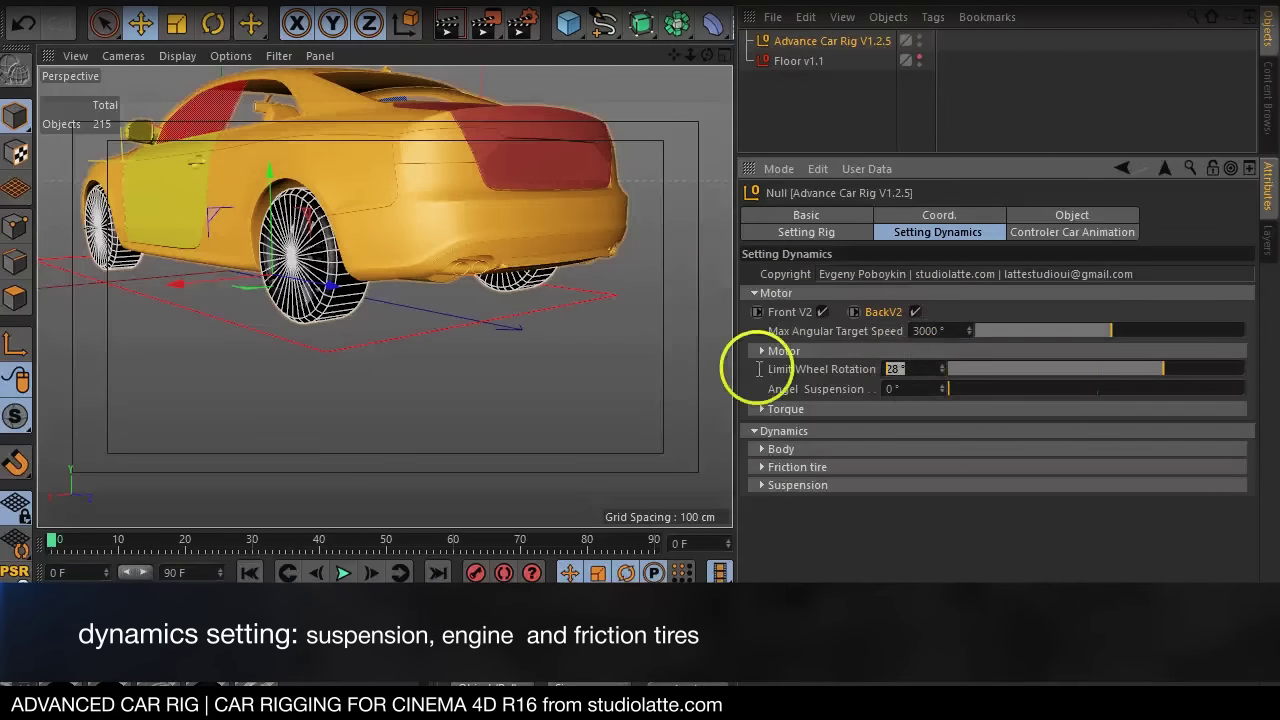
left_click_drag(673, 54, 729, 409)
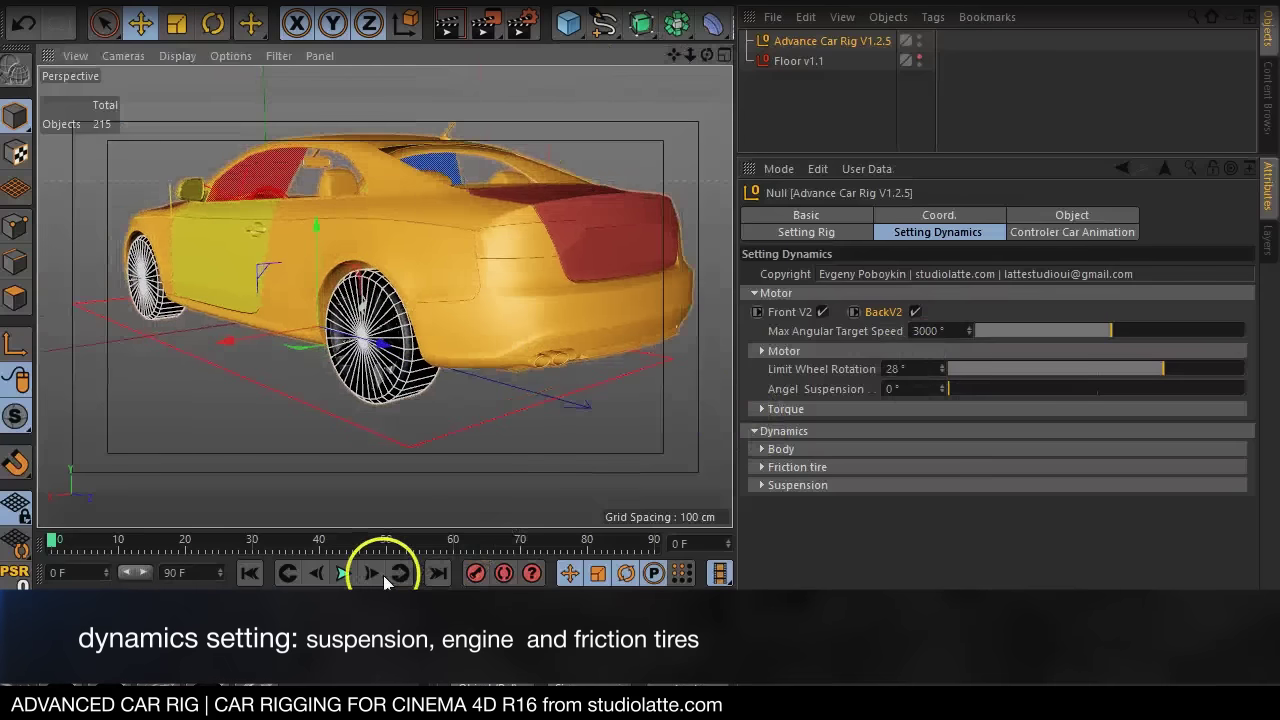
left_click(345, 572)
left_click(358, 540)
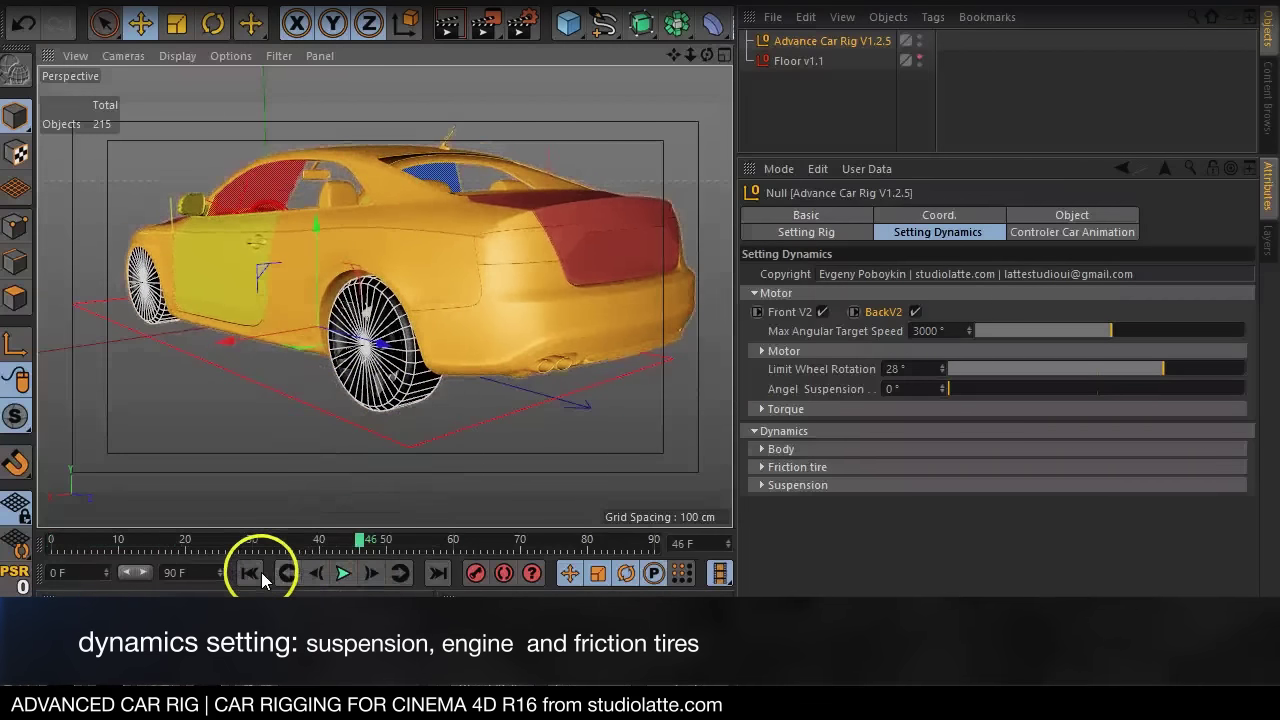
left_click(249, 572)
Raise Center Mass Body to 31.5 cm, test playback, and check the floor's Wet friction
left_click(763, 449)
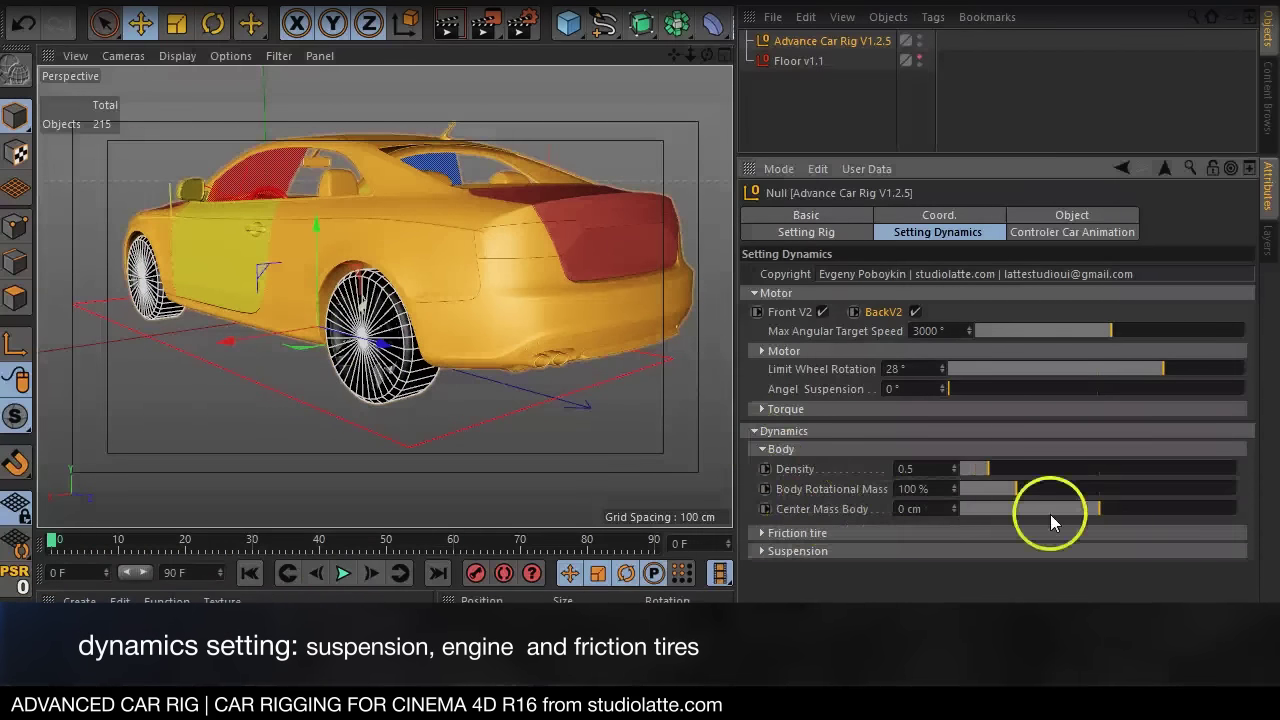
left_click(345, 573)
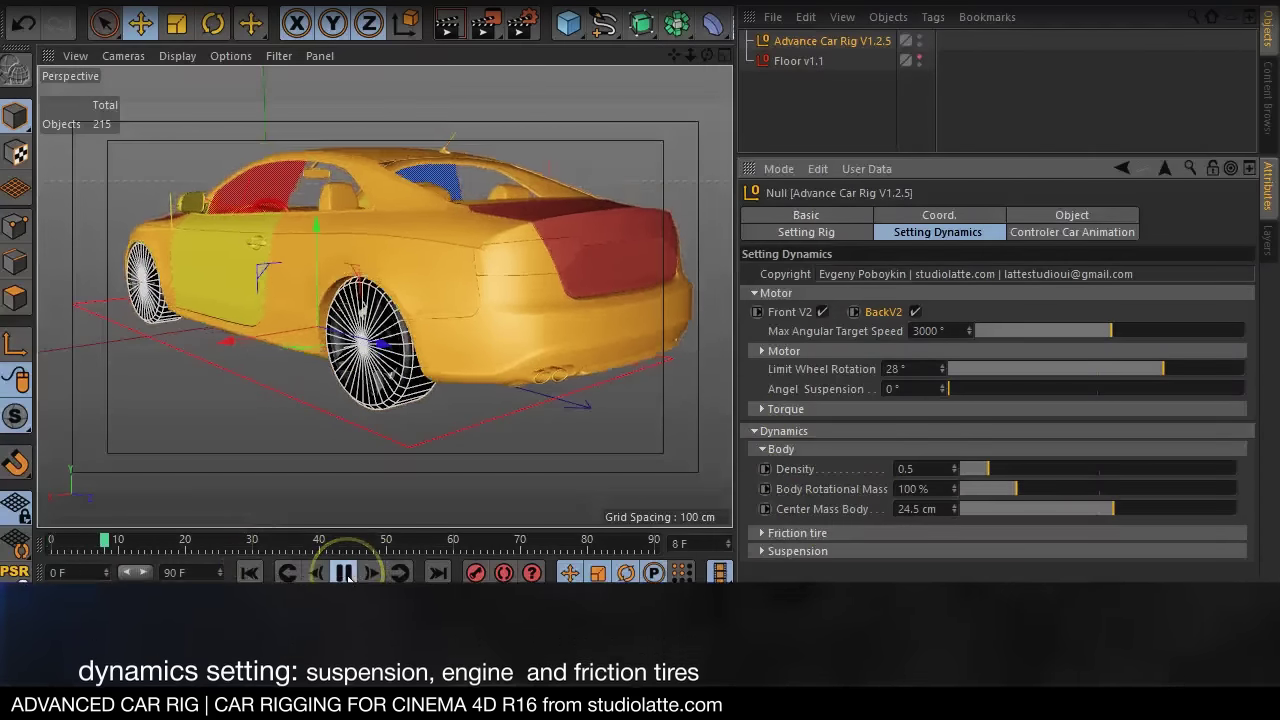
left_click_drag(1114, 504, 1117, 505)
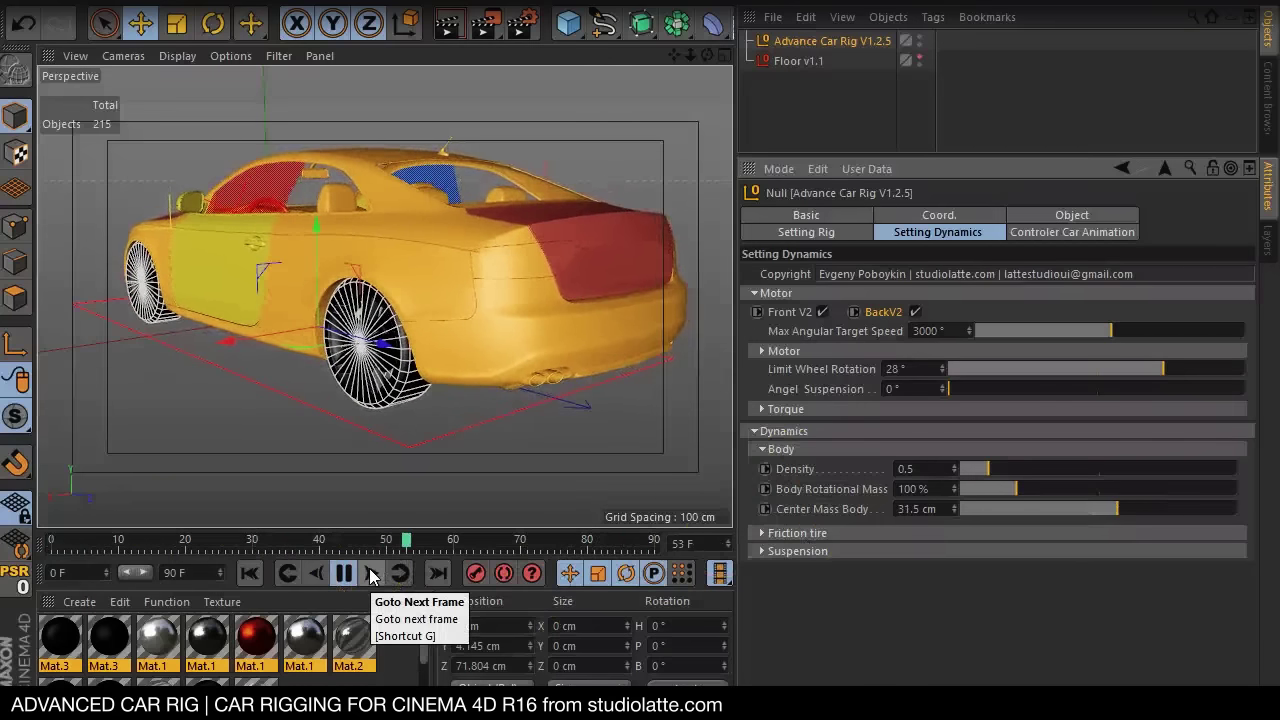
left_click(343, 572)
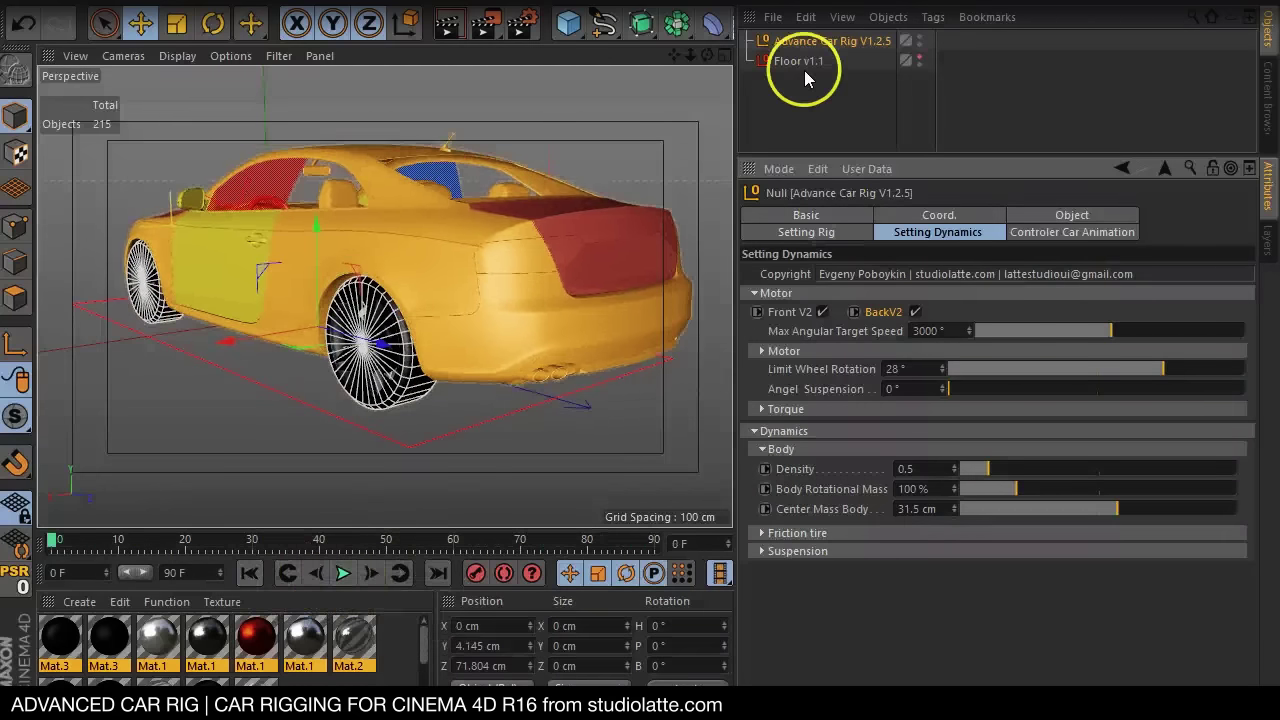
left_click(800, 64)
left_click(343, 572)
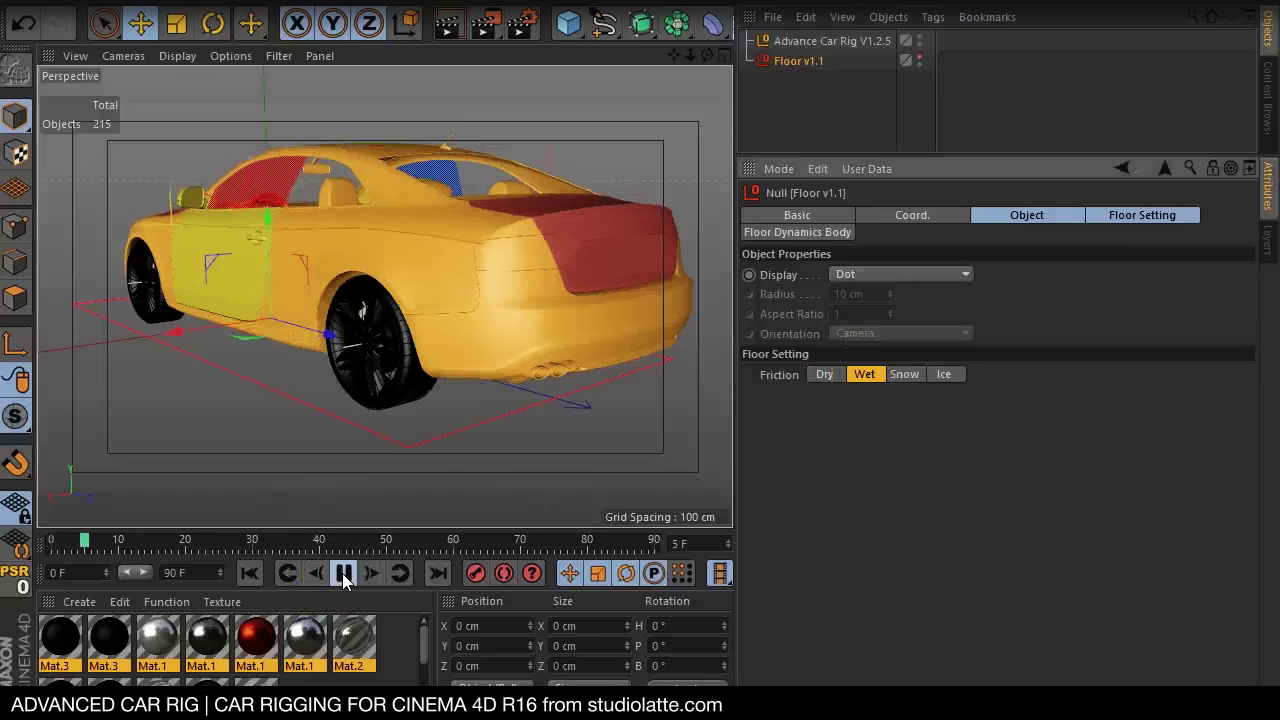
left_click(343, 572)
left_click(277, 572)
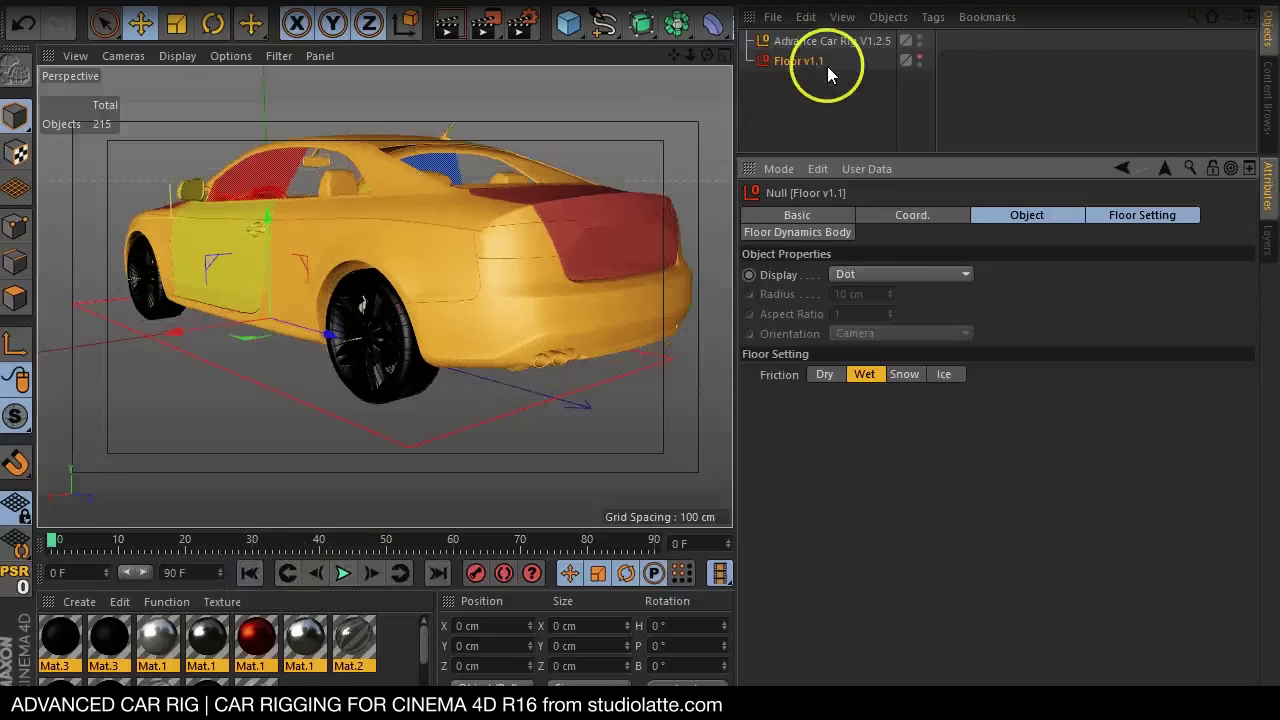
left_click(827, 41)
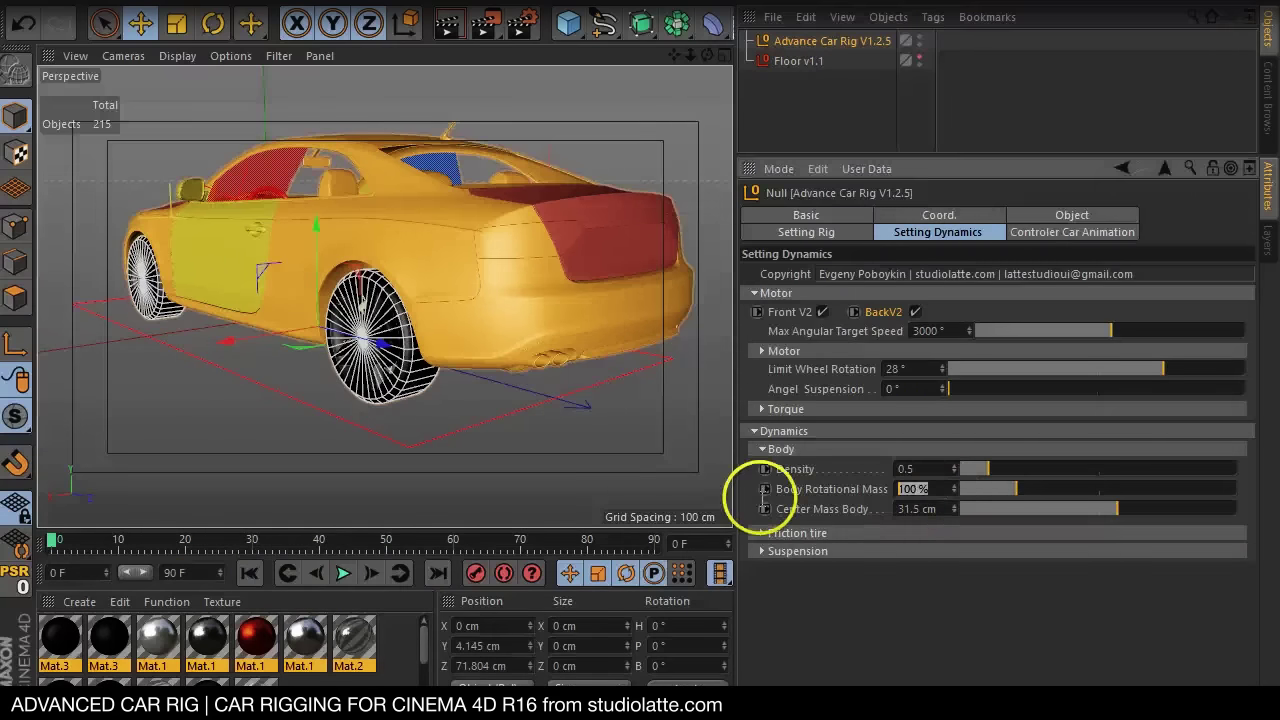
Inspect the tire friction settings and curve during playback, then expand Suspension
left_click(913, 489)
left_click(760, 450)
left_click(762, 467)
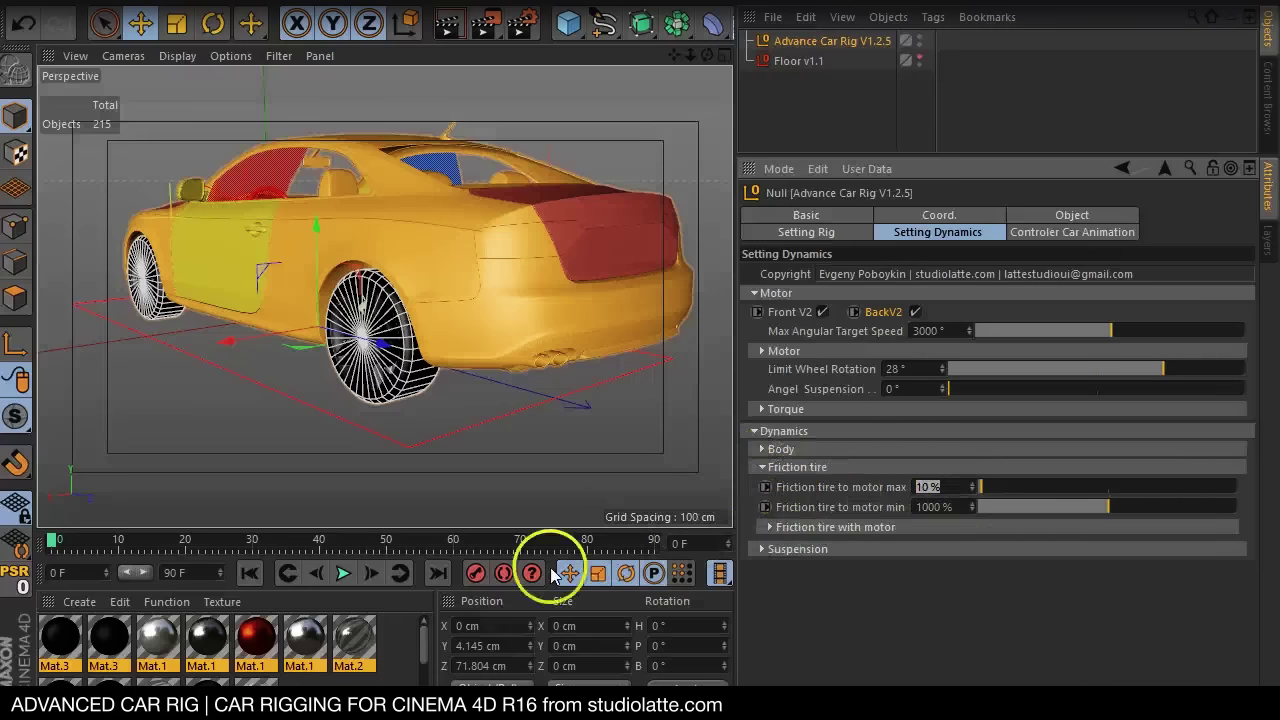
scroll(350, 335, "down", 3)
left_click(342, 571)
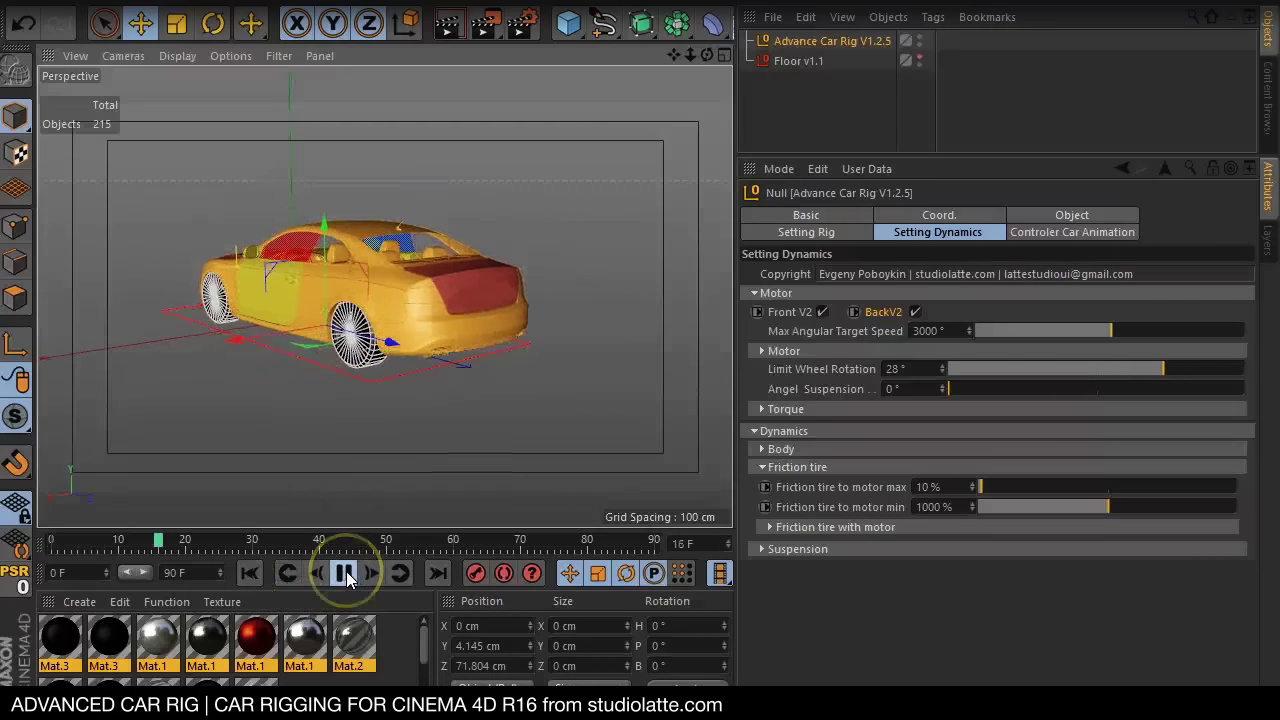
left_click(770, 527)
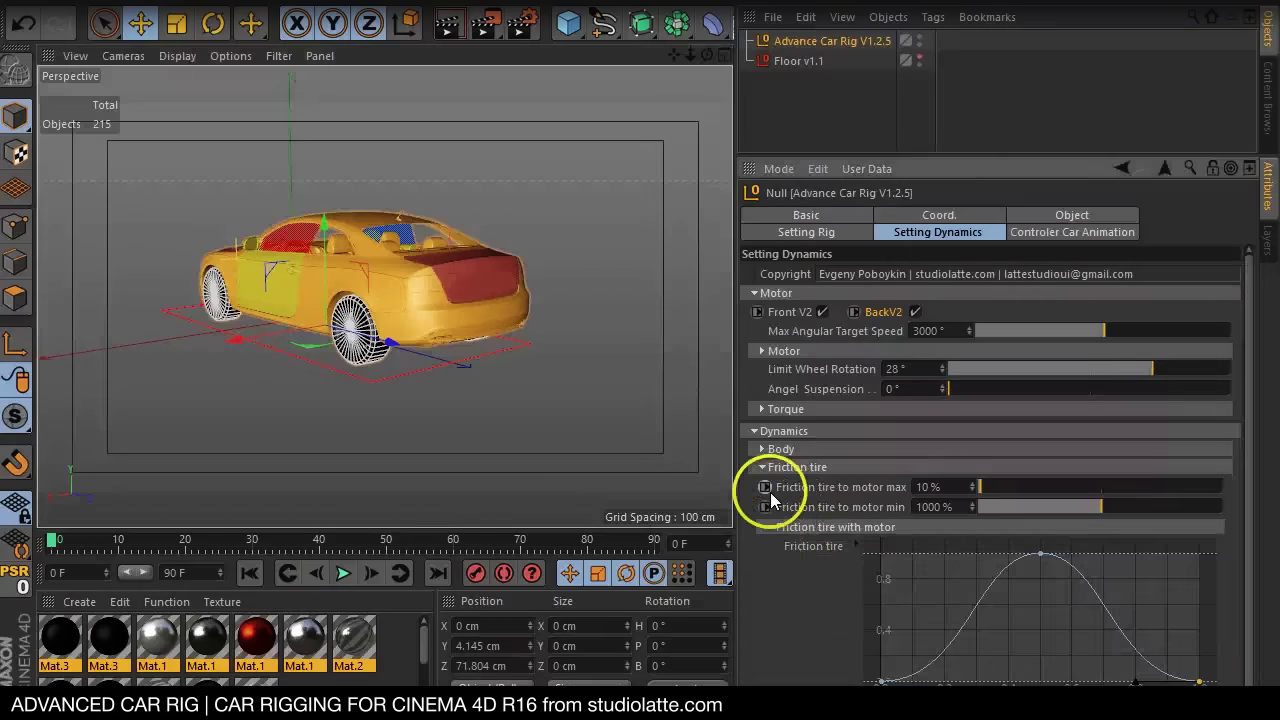
left_click(764, 527)
left_click(762, 467)
left_click(762, 485)
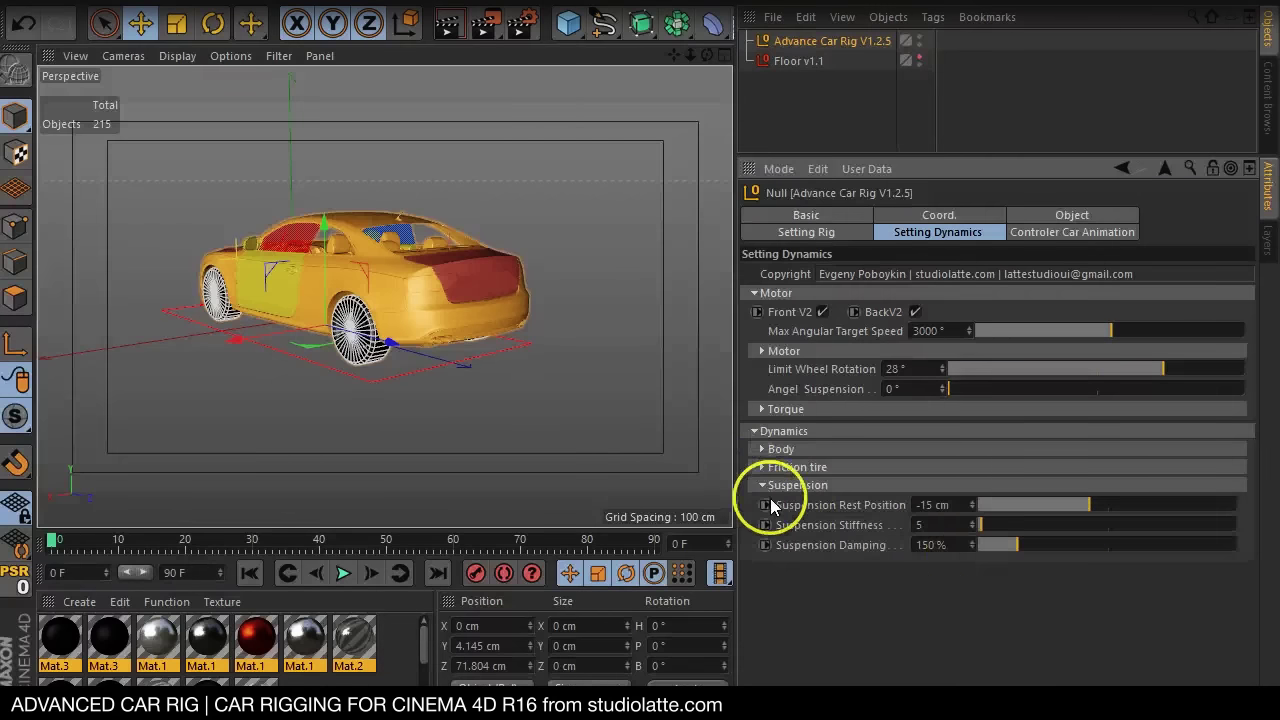
Set the scene end frame to 900 F and suspension damping to 330 %
left_click(180, 572)
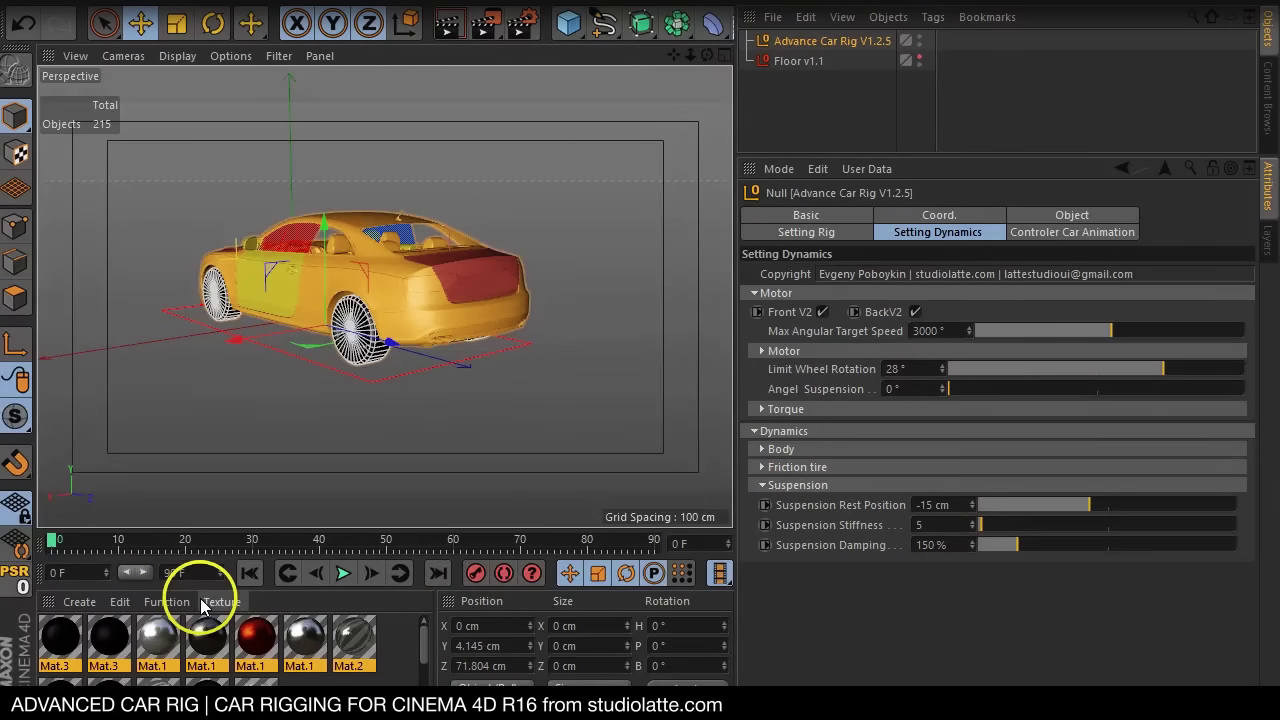
type("0")
key("Return")
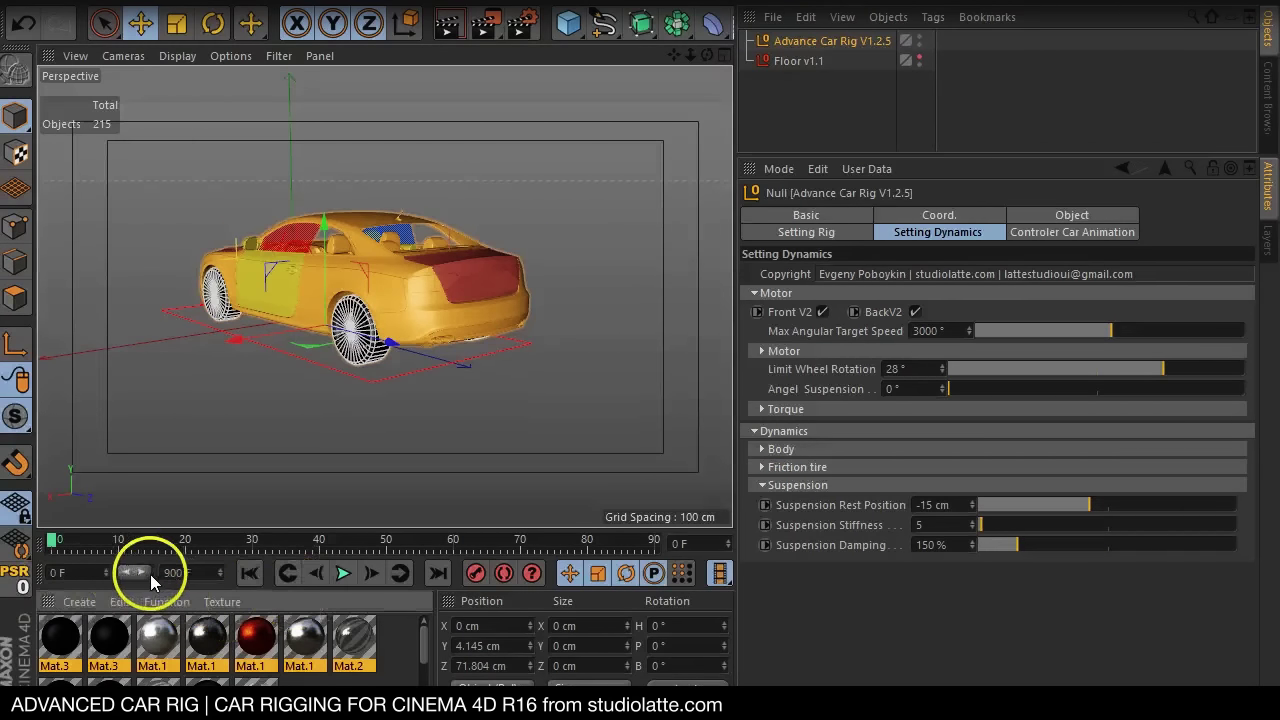
left_click(345, 572)
left_click_drag(985, 567, 803, 569)
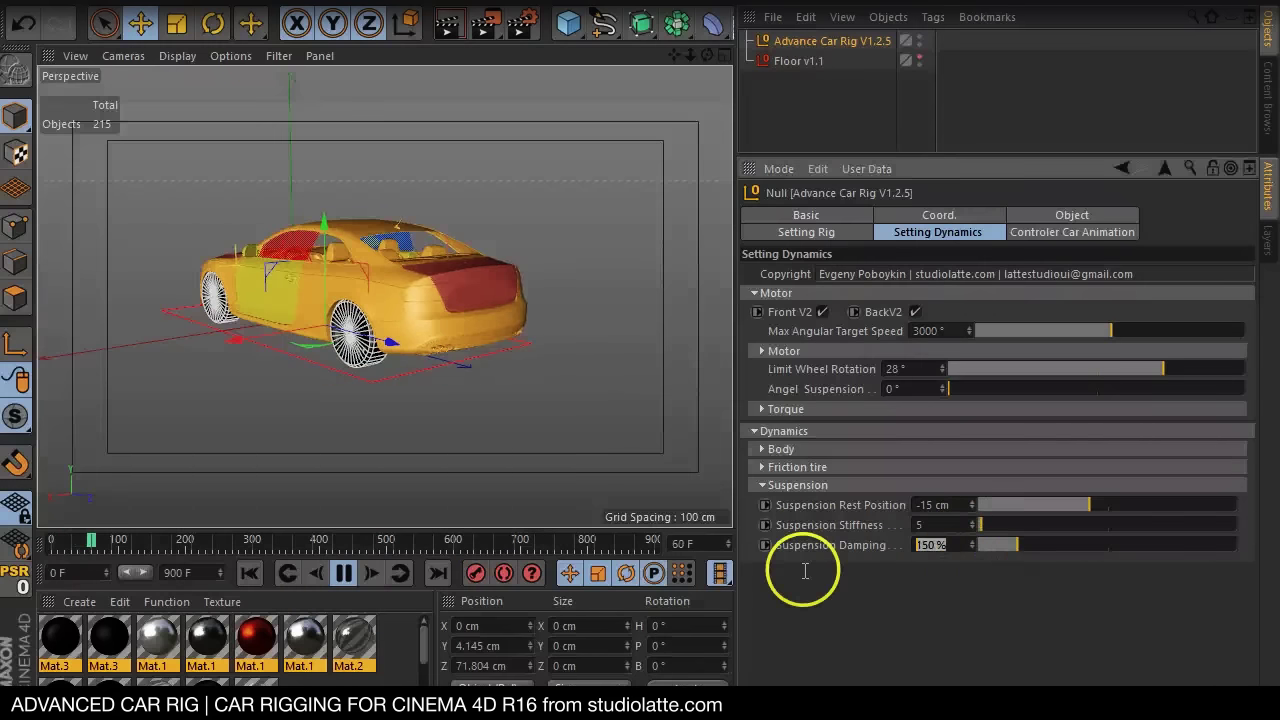
type("3300")
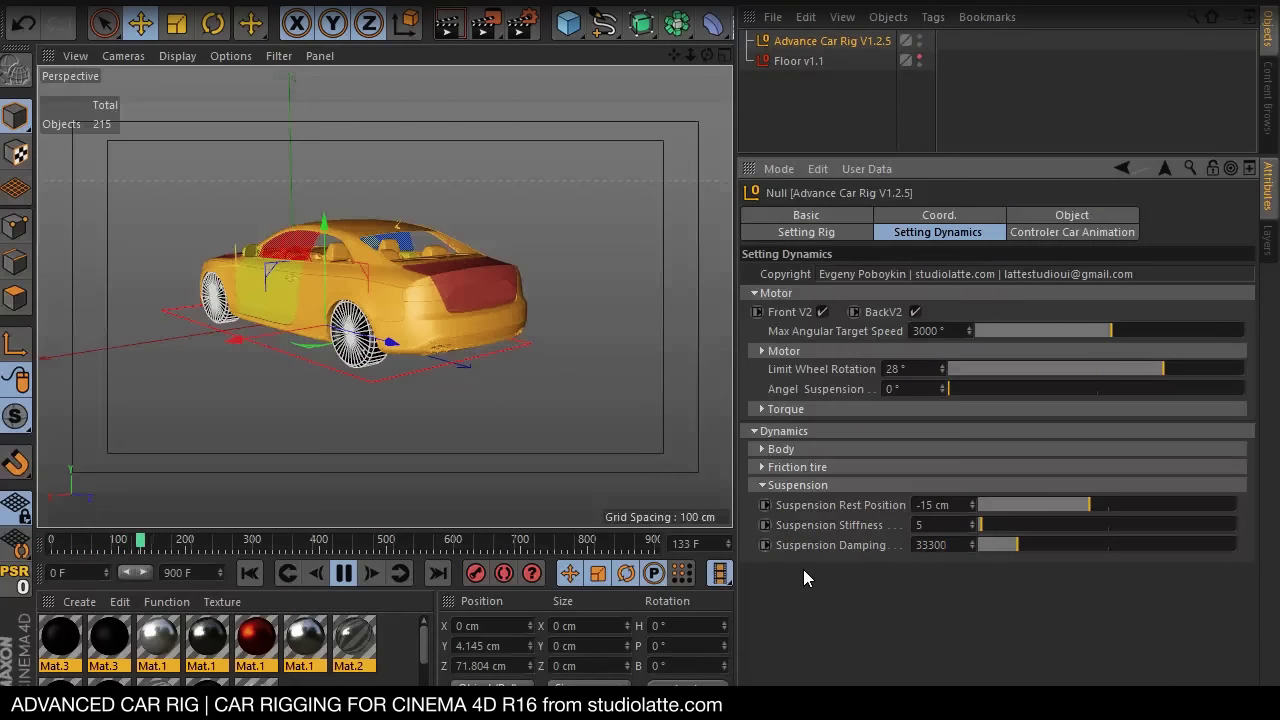
key("Return")
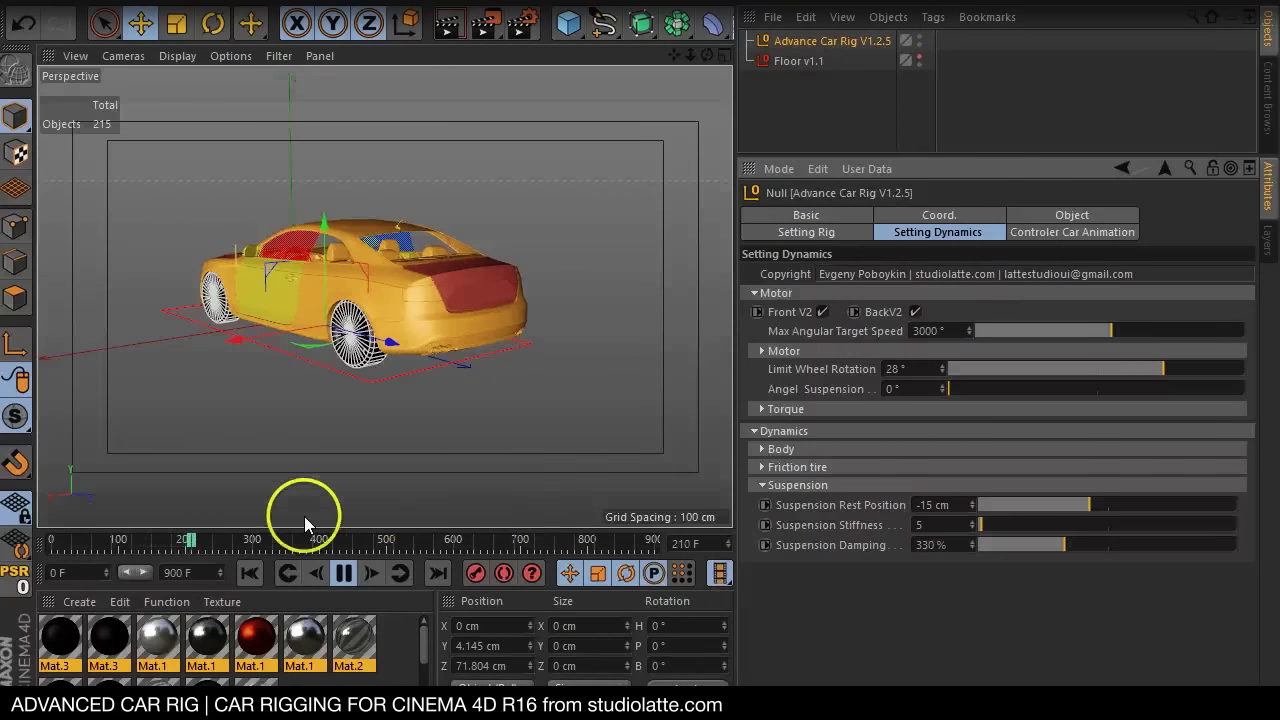
Test suspension damping at 44 %, then raise it to 263 %, replaying from frame 0
left_click(249, 572)
left_click(985, 545)
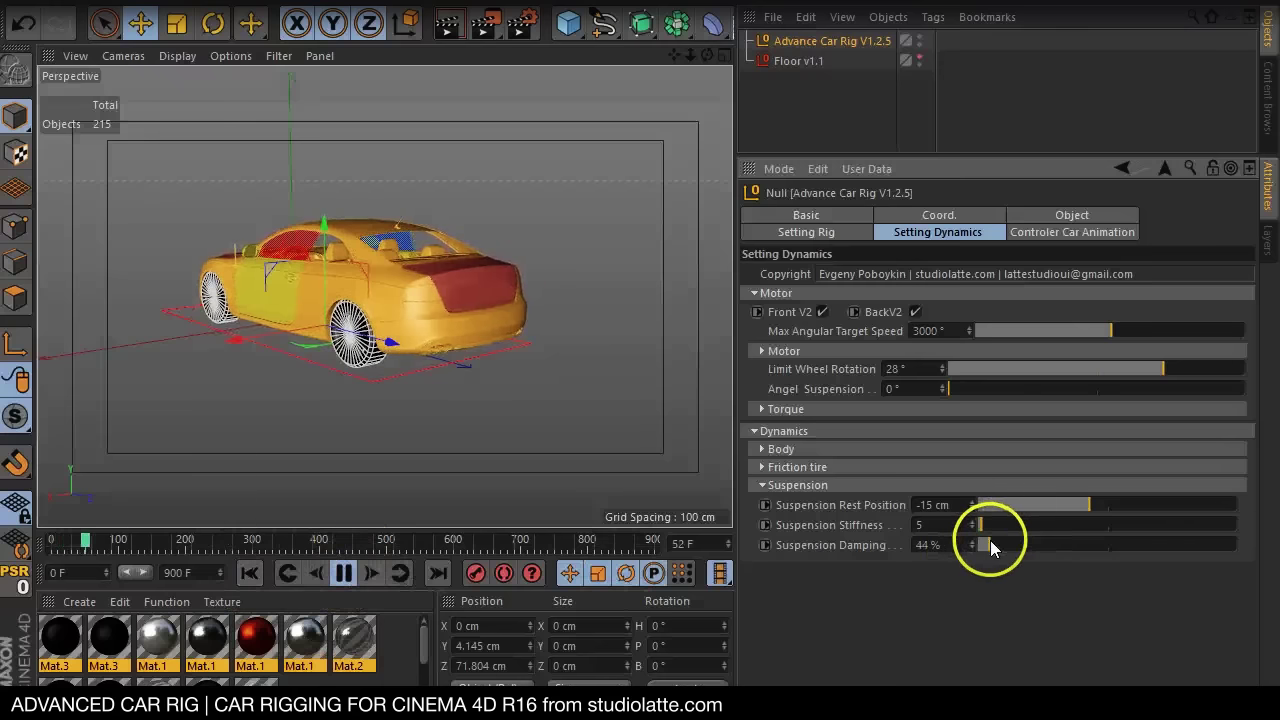
left_click(249, 572)
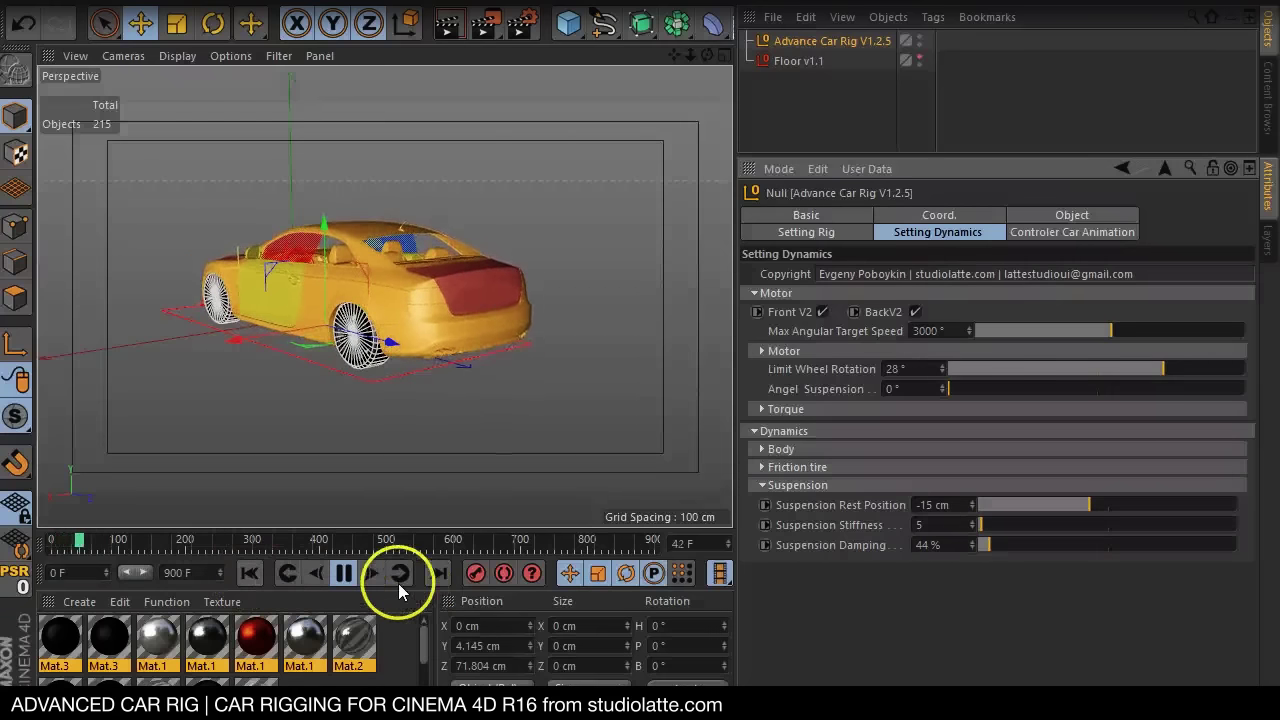
left_click_drag(997, 549, 1036, 545)
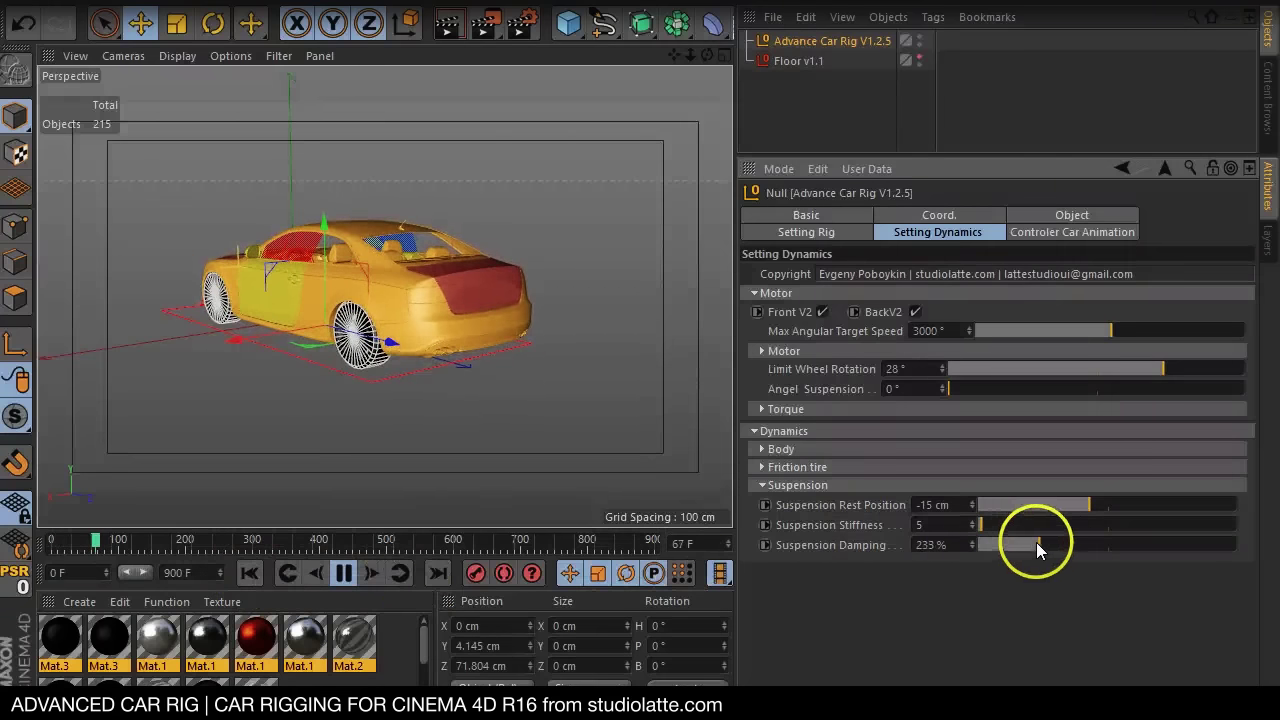
left_click(259, 568)
left_click(248, 574)
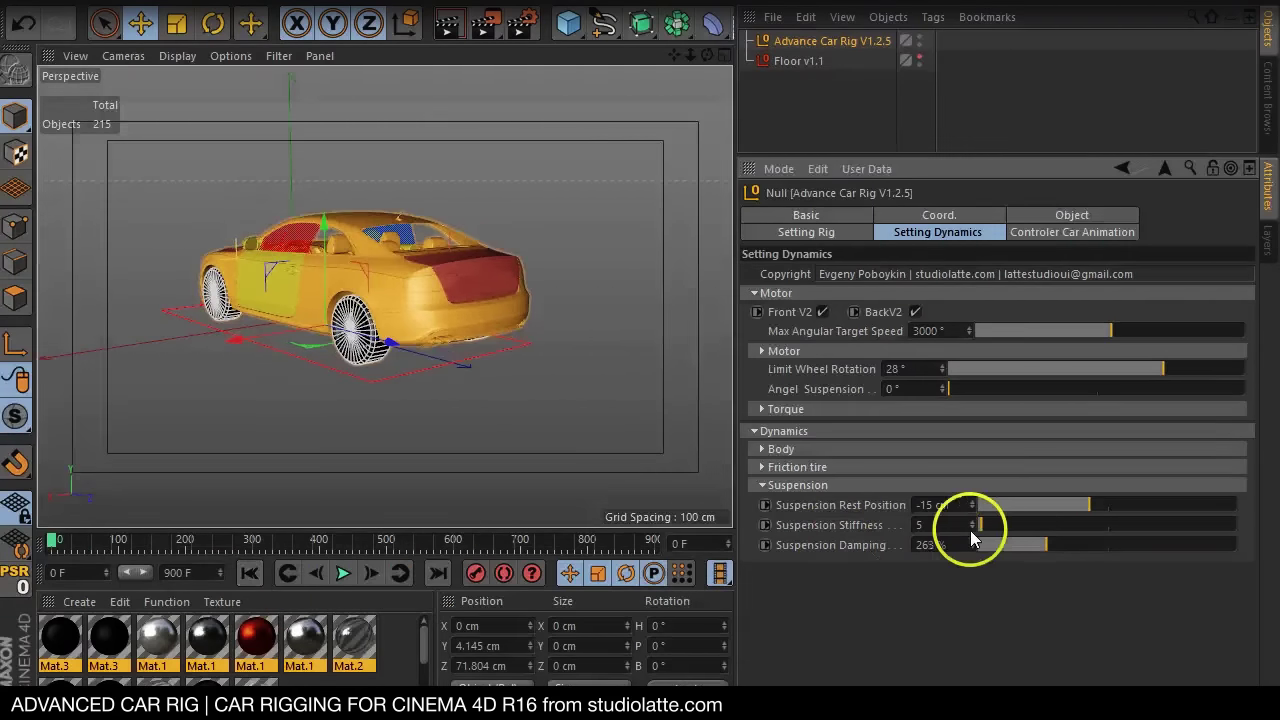
left_click(340, 572)
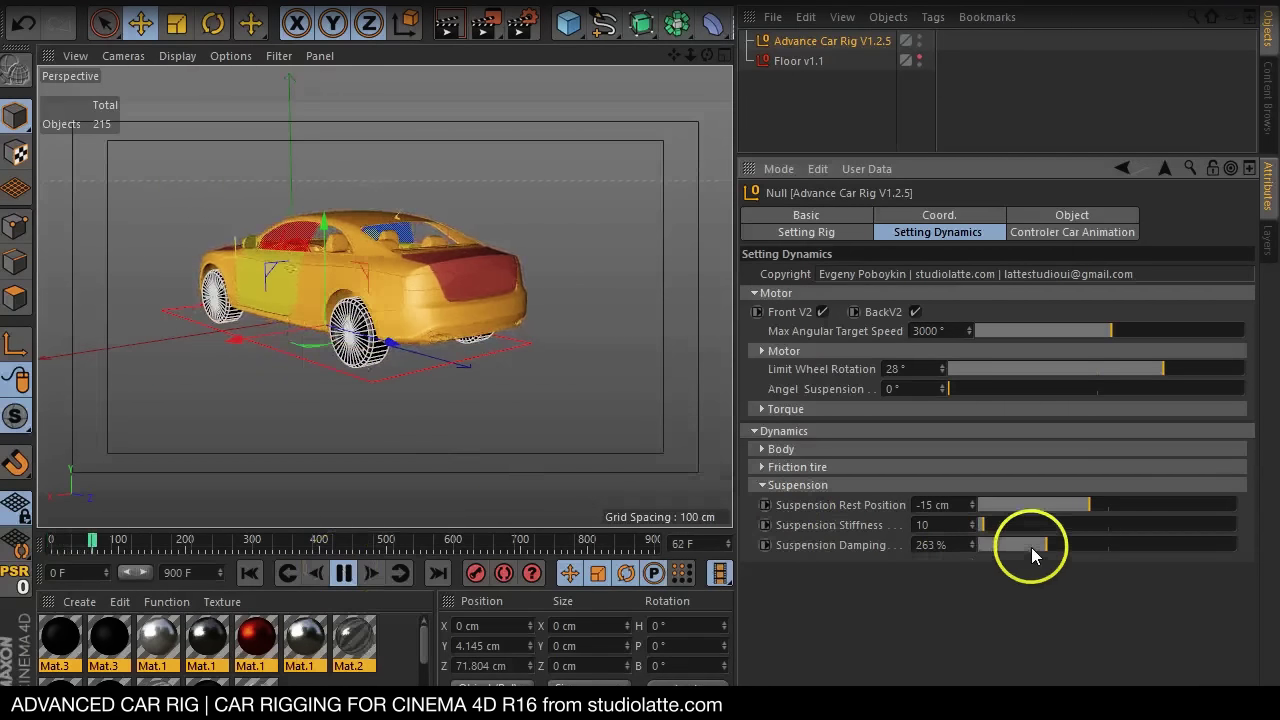
Set the suspension rest position to -1 cm during playback, then stop
left_click_drag(1100, 507, 1111, 507)
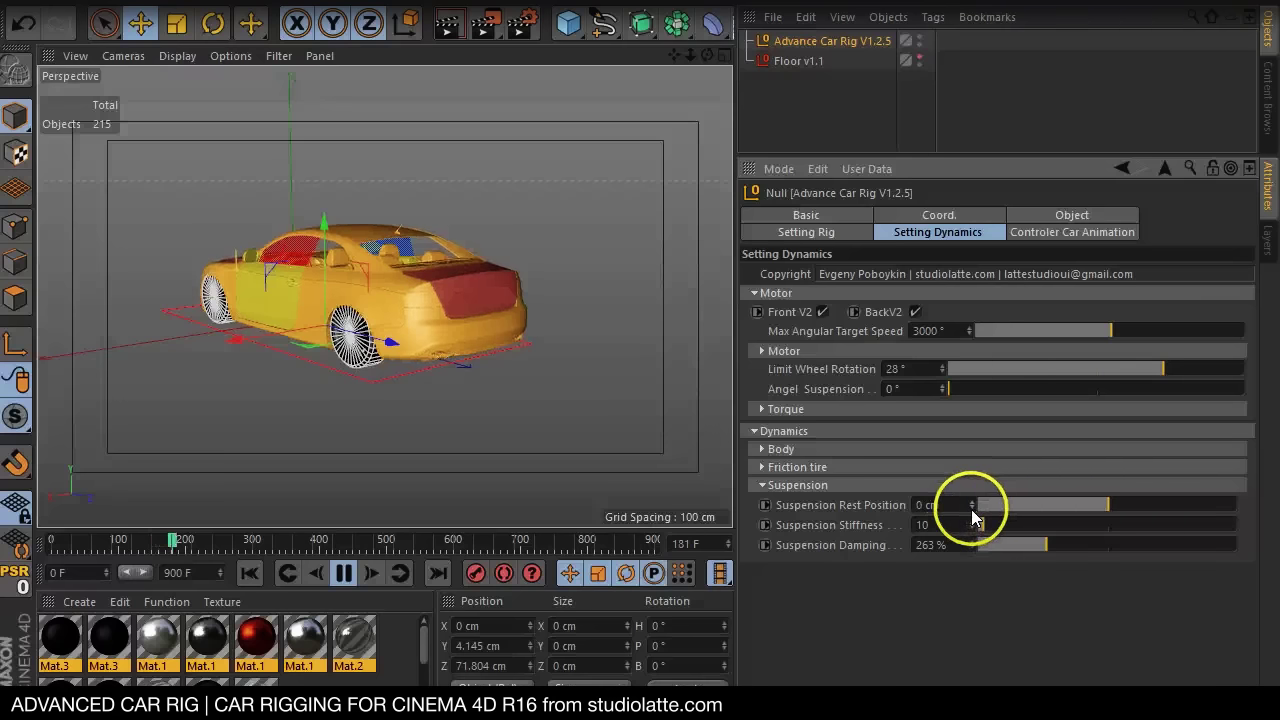
left_click_drag(979, 510, 972, 510)
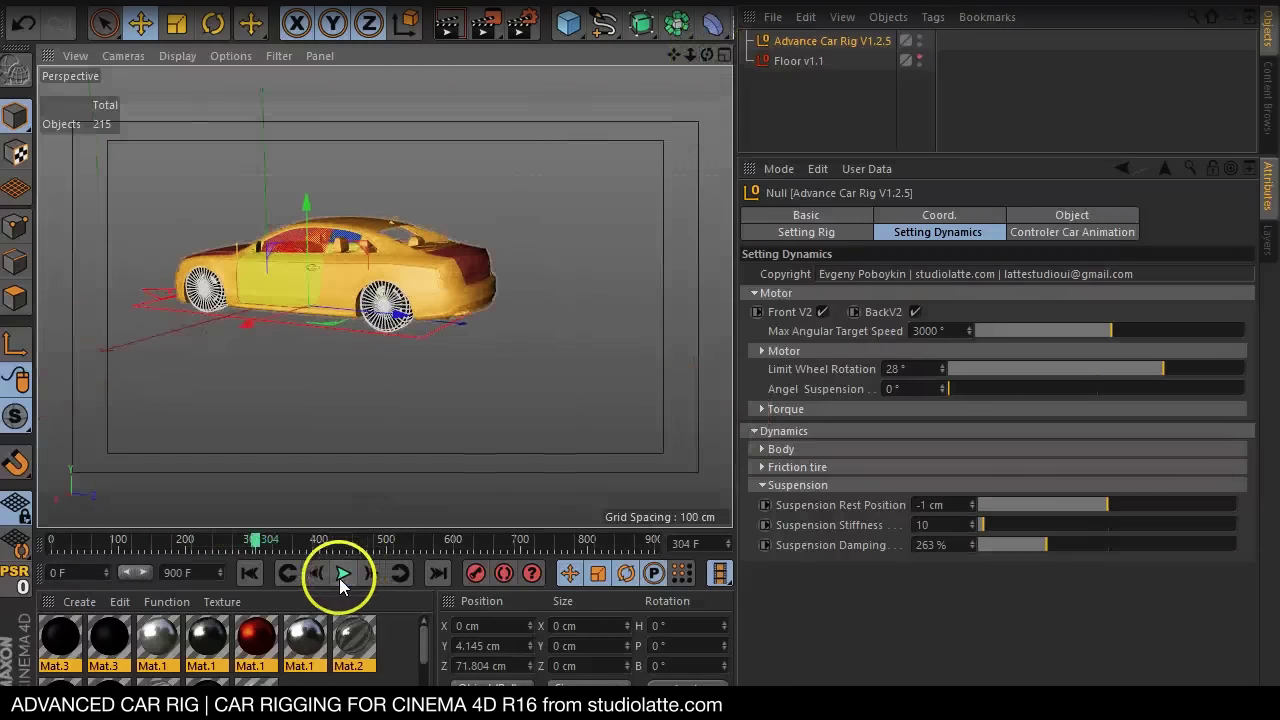
left_click(339, 578)
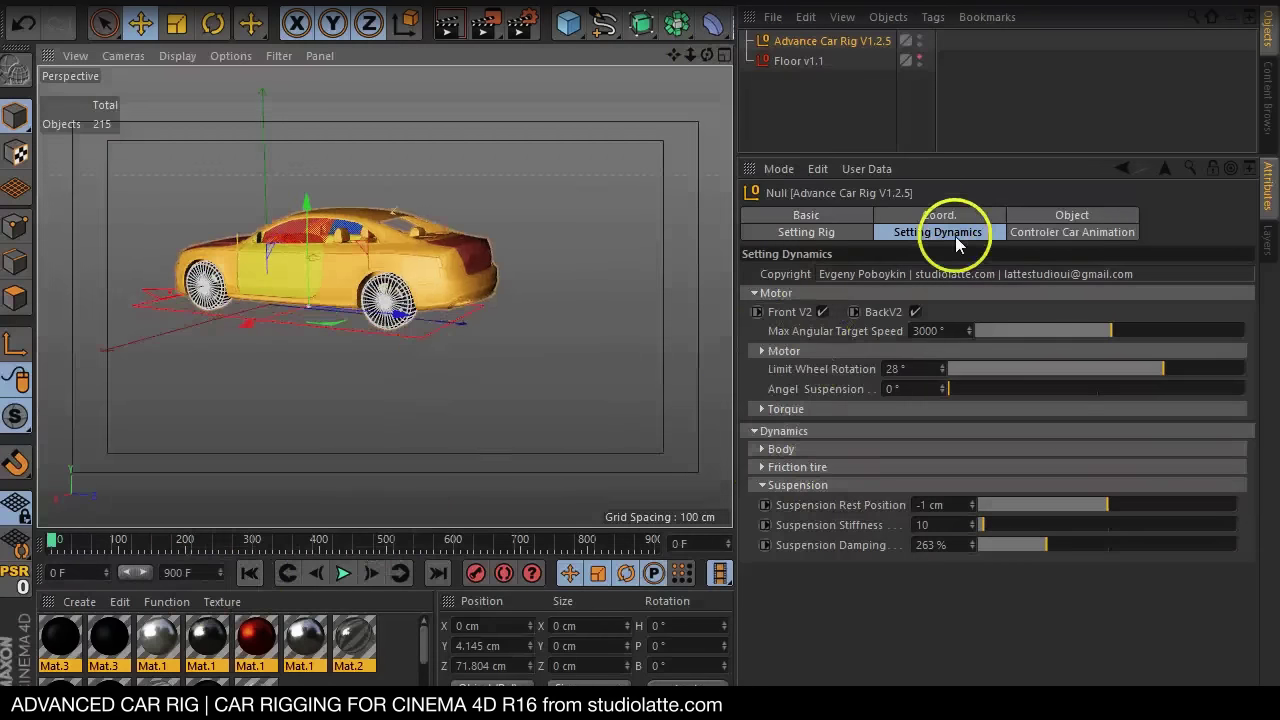
left_click(1072, 232)
Look through Car Camera 01, frame a close rear view, lock it, and reopen the camera list
left_click(753, 293)
left_click(754, 503)
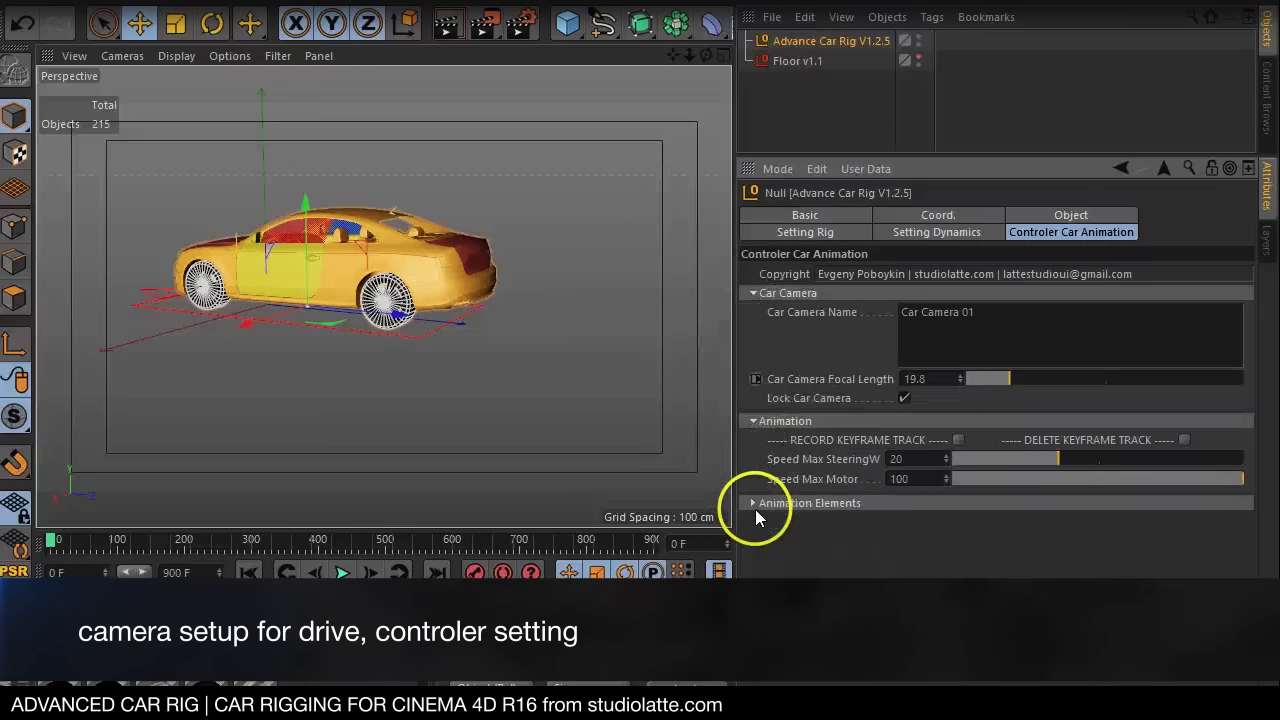
left_click(904, 398)
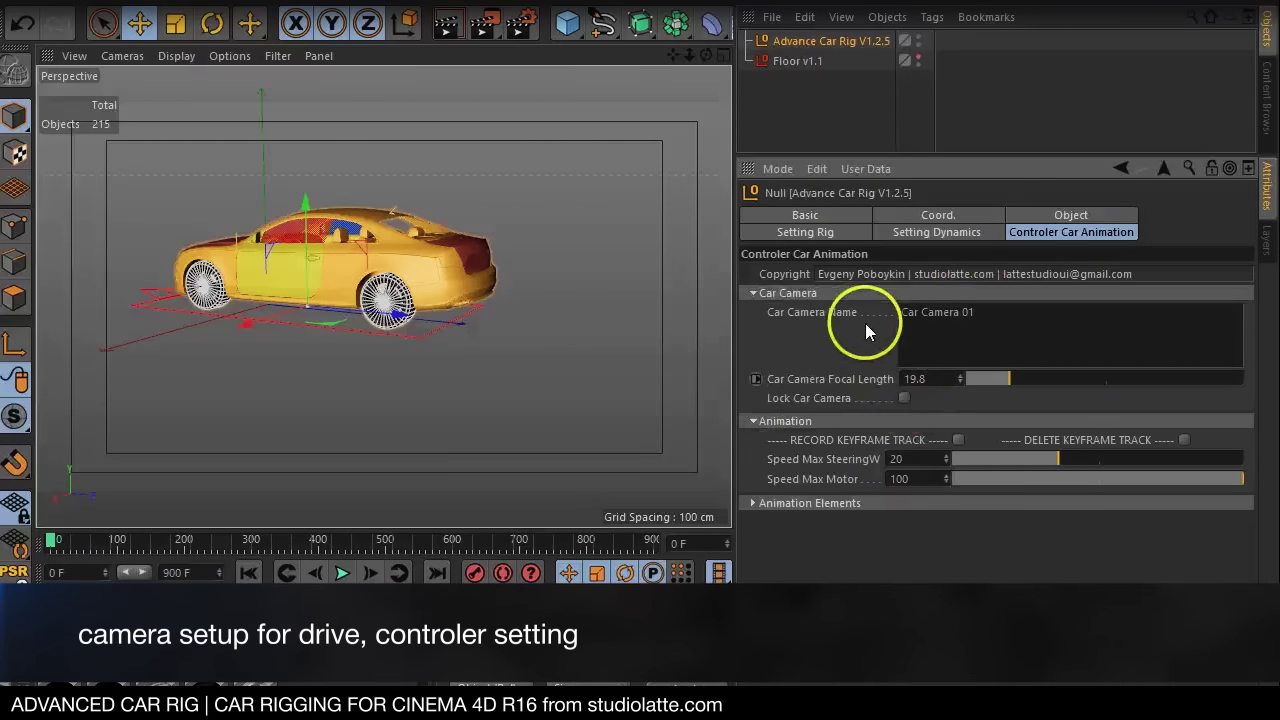
left_click(970, 312)
left_click(132, 56)
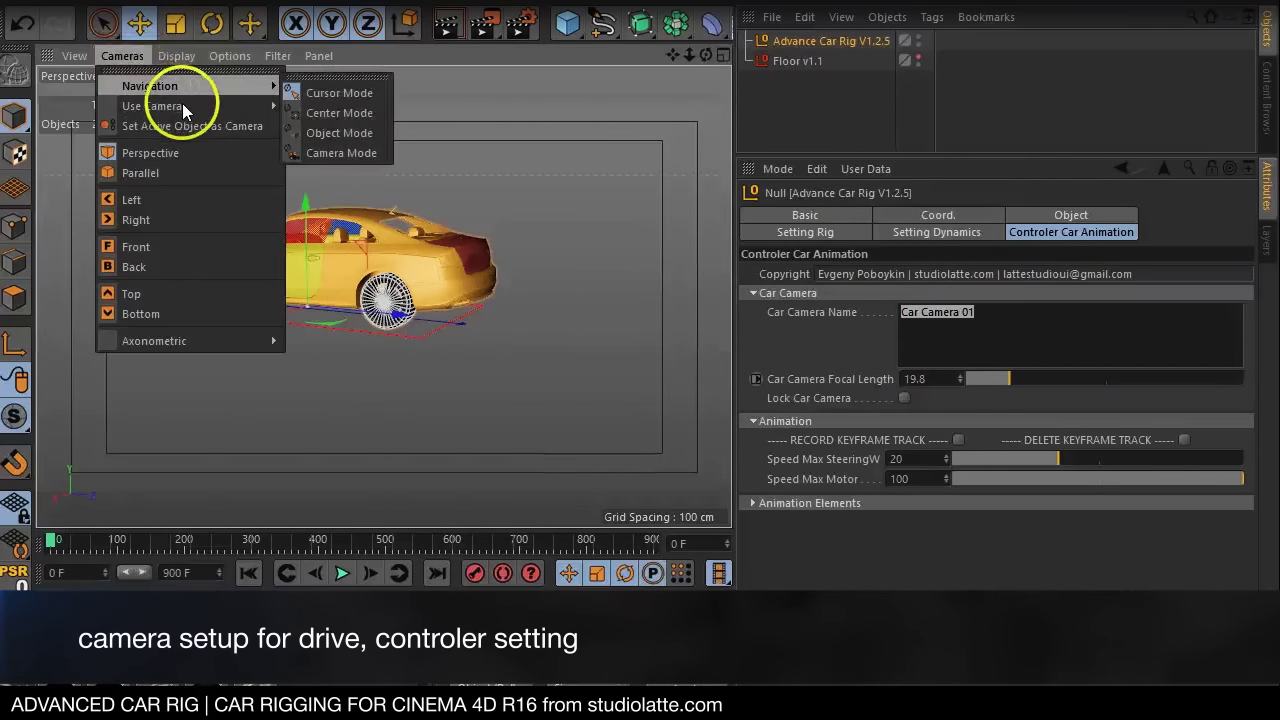
left_click(321, 136)
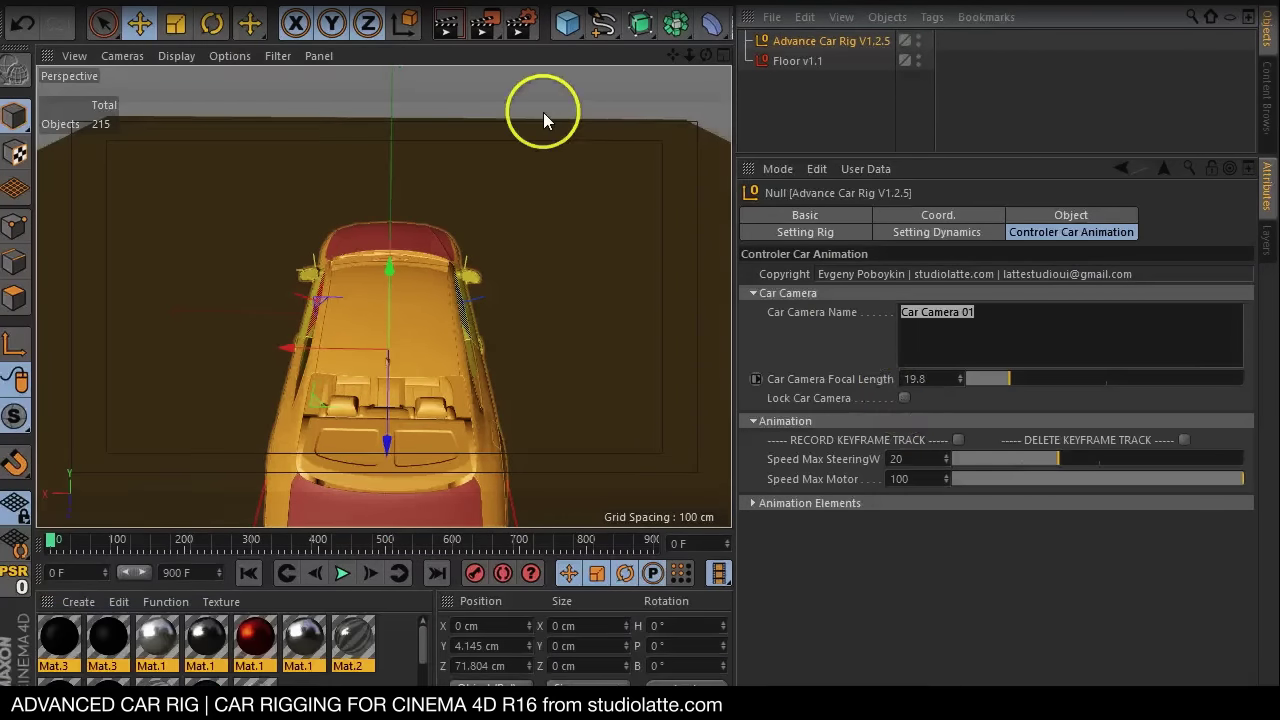
left_click_drag(688, 52, 730, 410)
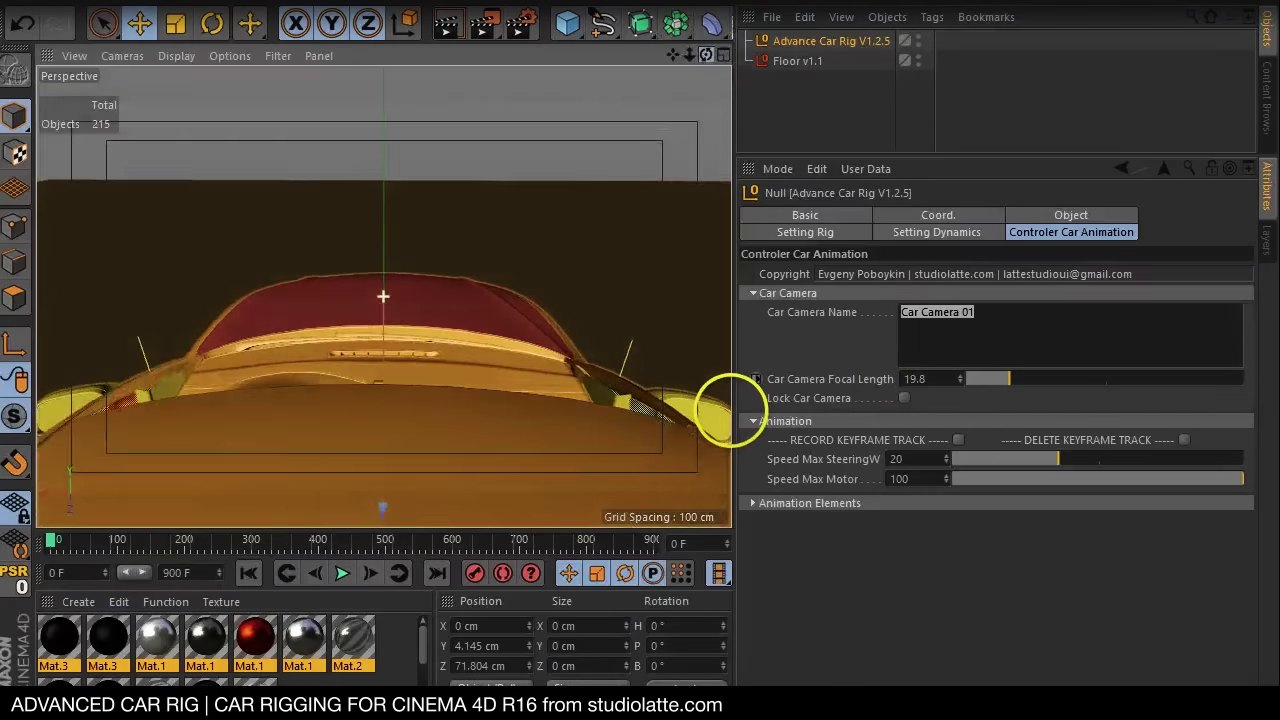
left_click(904, 398)
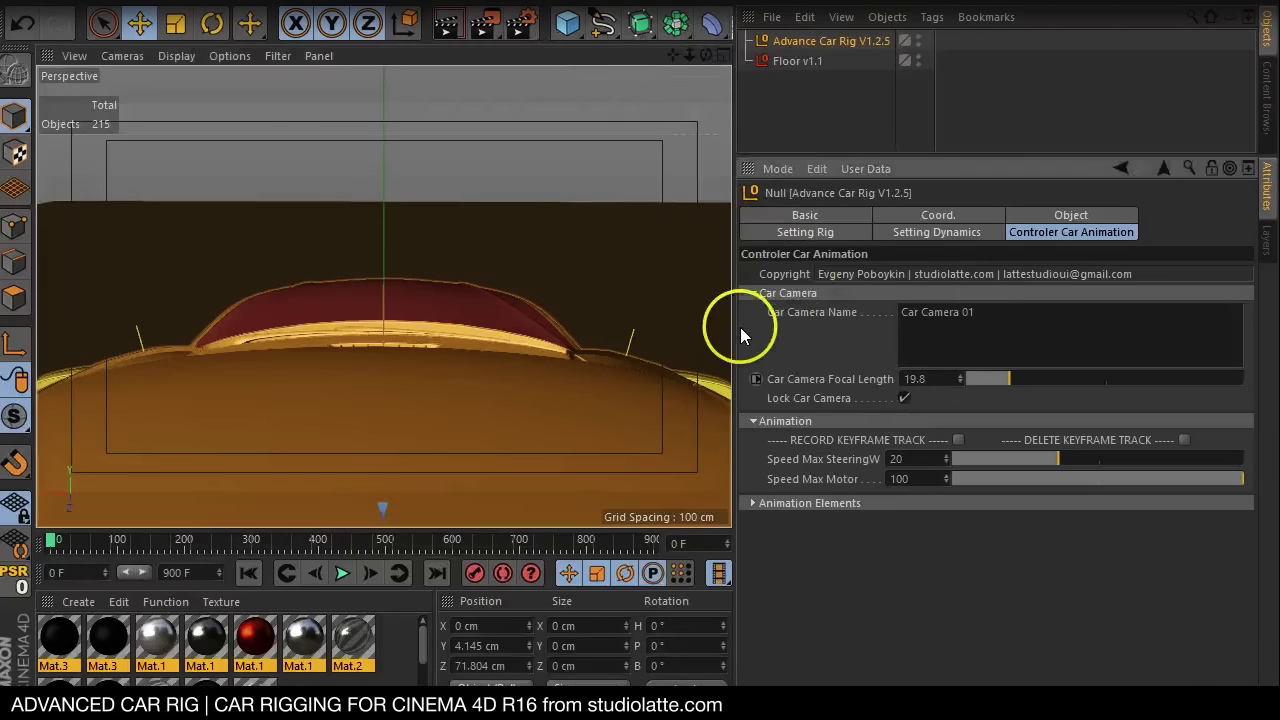
left_click(753, 293)
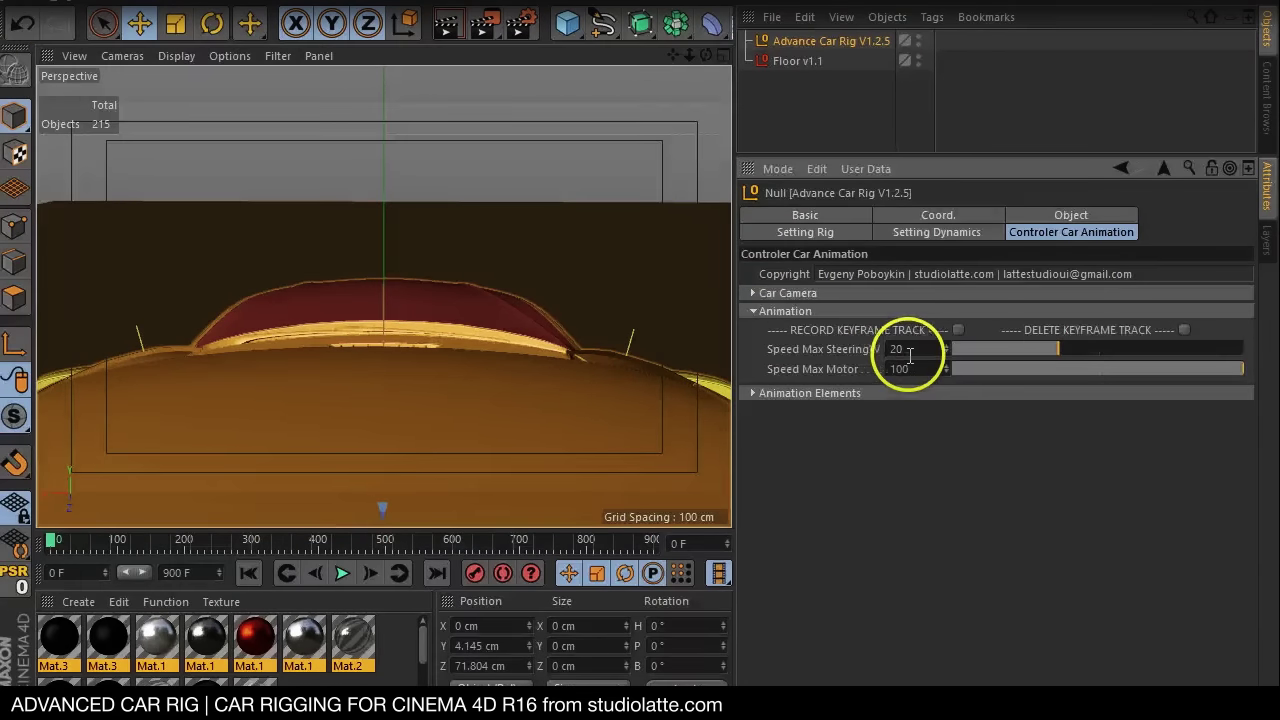
left_click(122, 56)
mouse_move(152, 106)
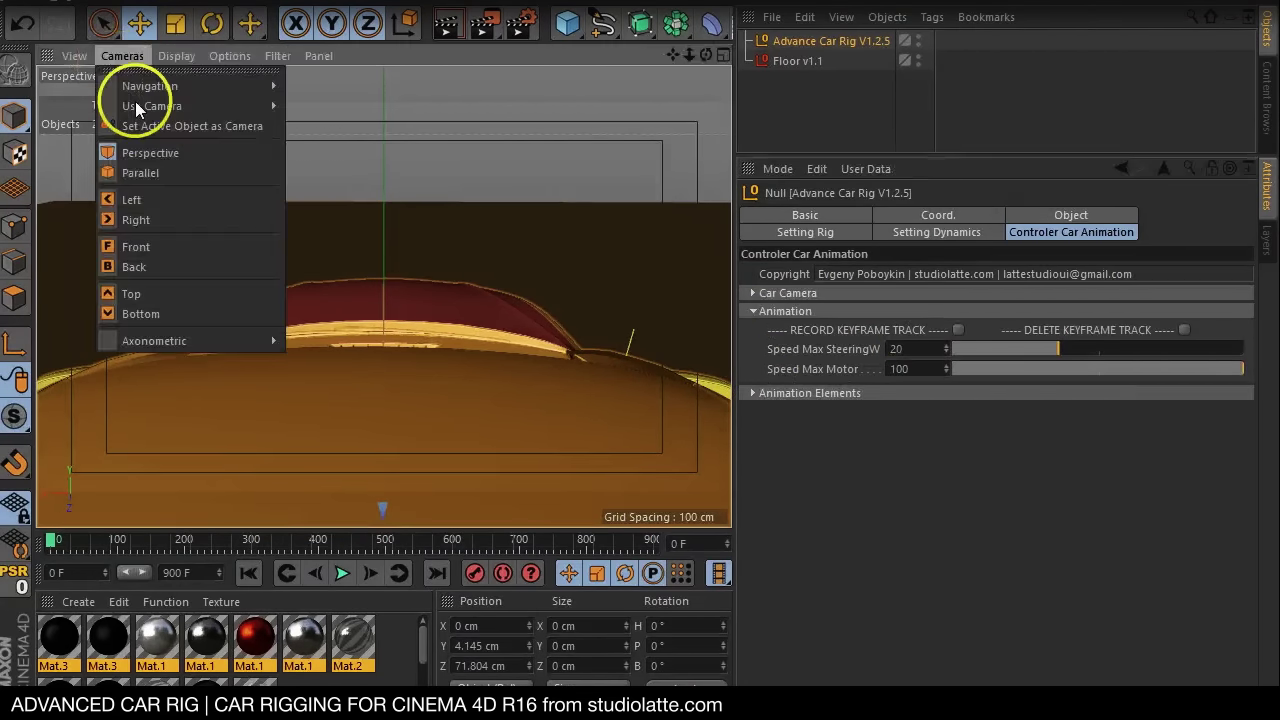
Switch back to Default Camera, test playback, and return to the Controler Car Animation settings
left_click(324, 113)
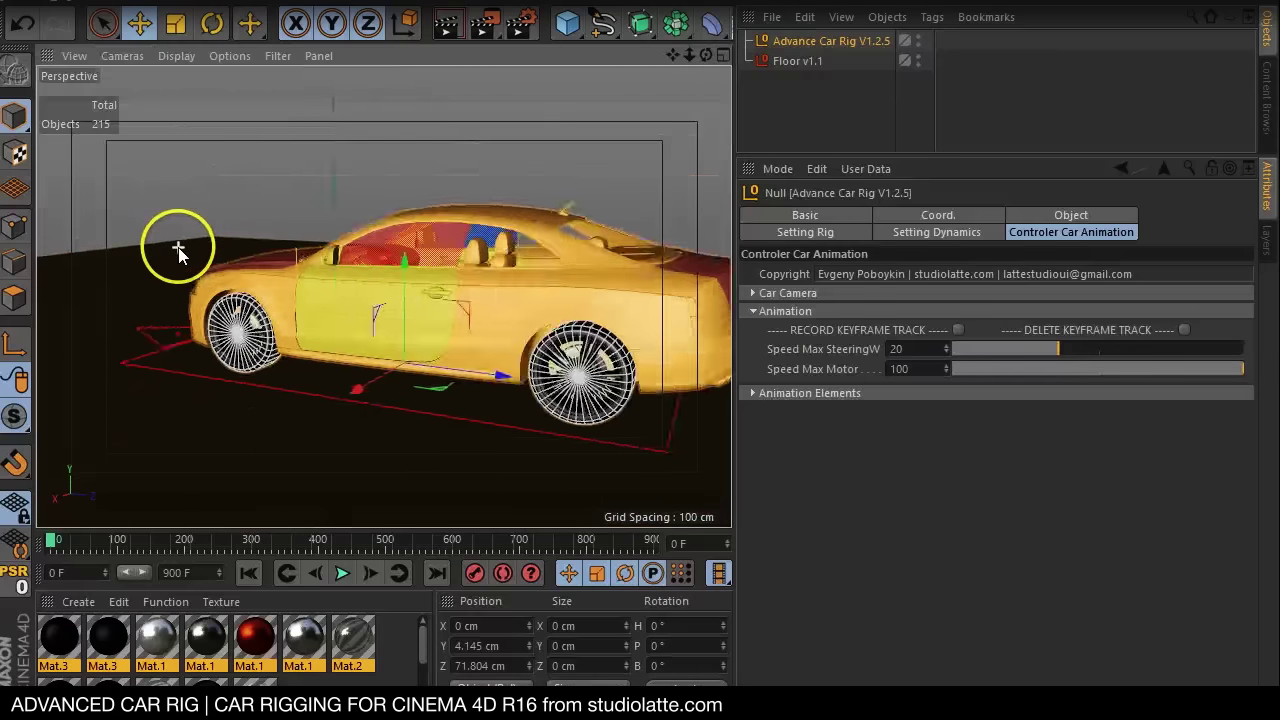
key("F8")
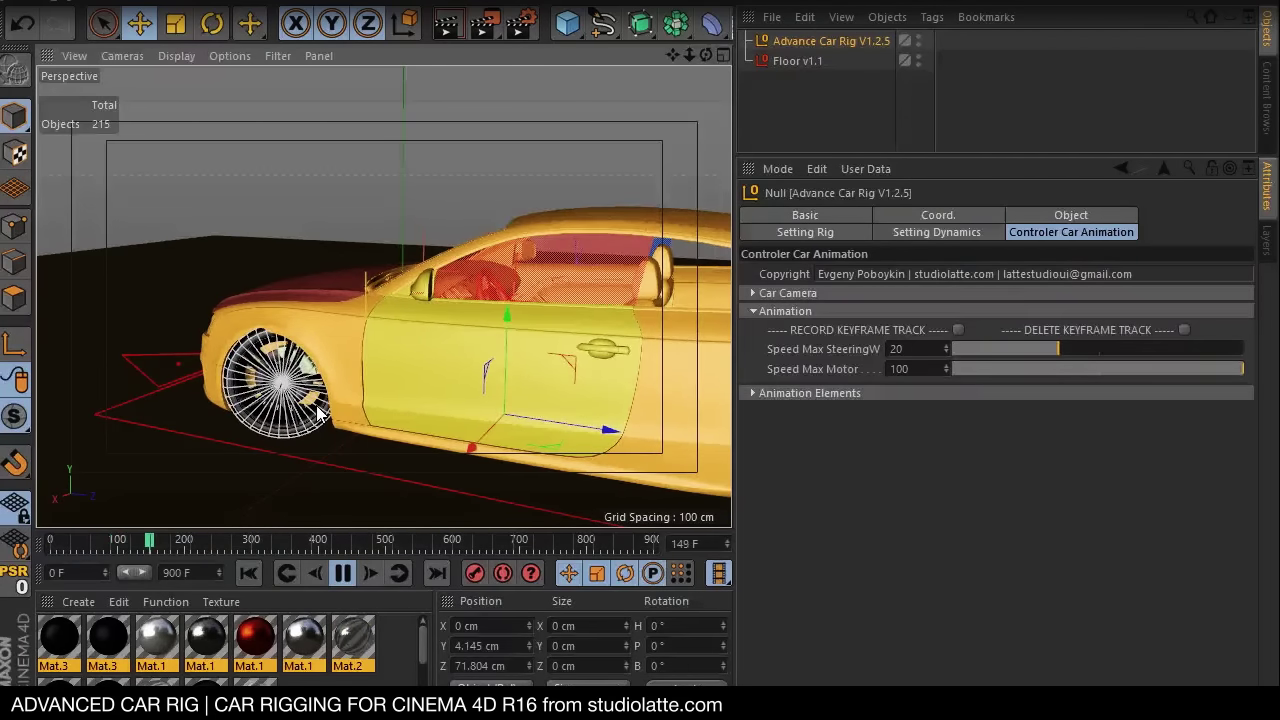
left_click(342, 572)
left_click(248, 572)
left_click(877, 234)
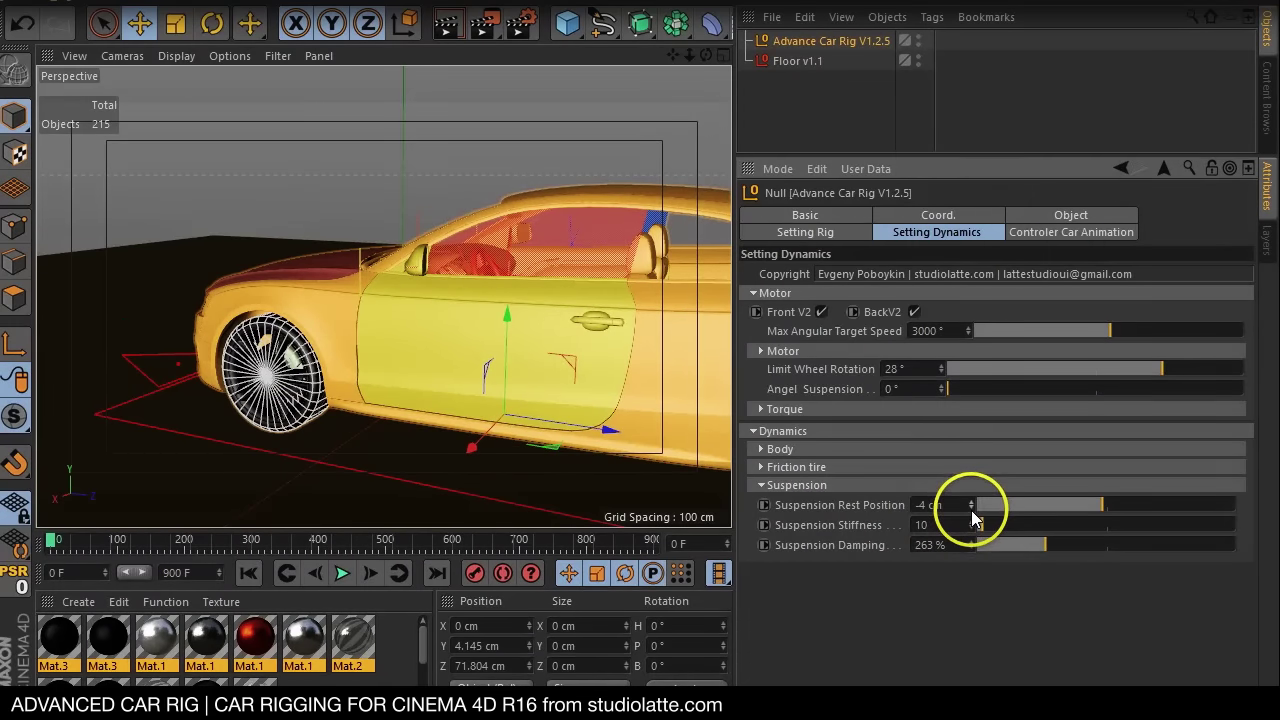
left_click(1060, 232)
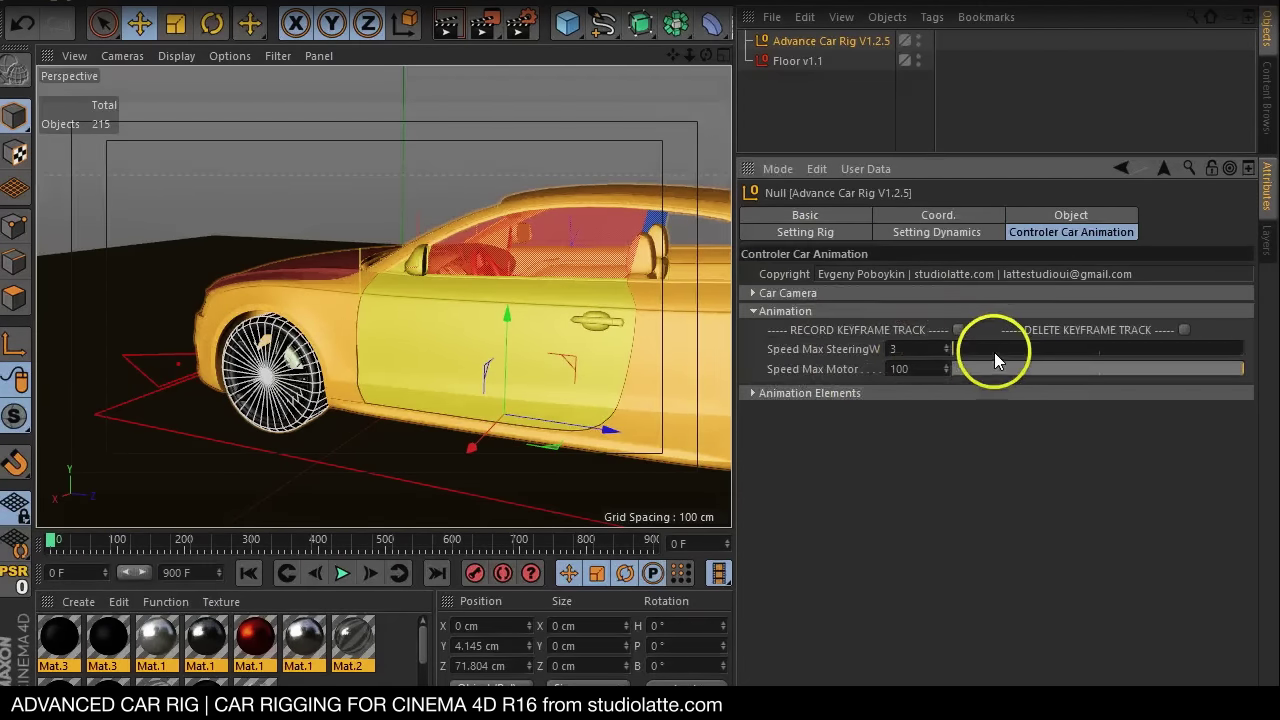
Try Speed Max SteeringW at 50, then settle on 13 between test playbacks
left_click(356, 572)
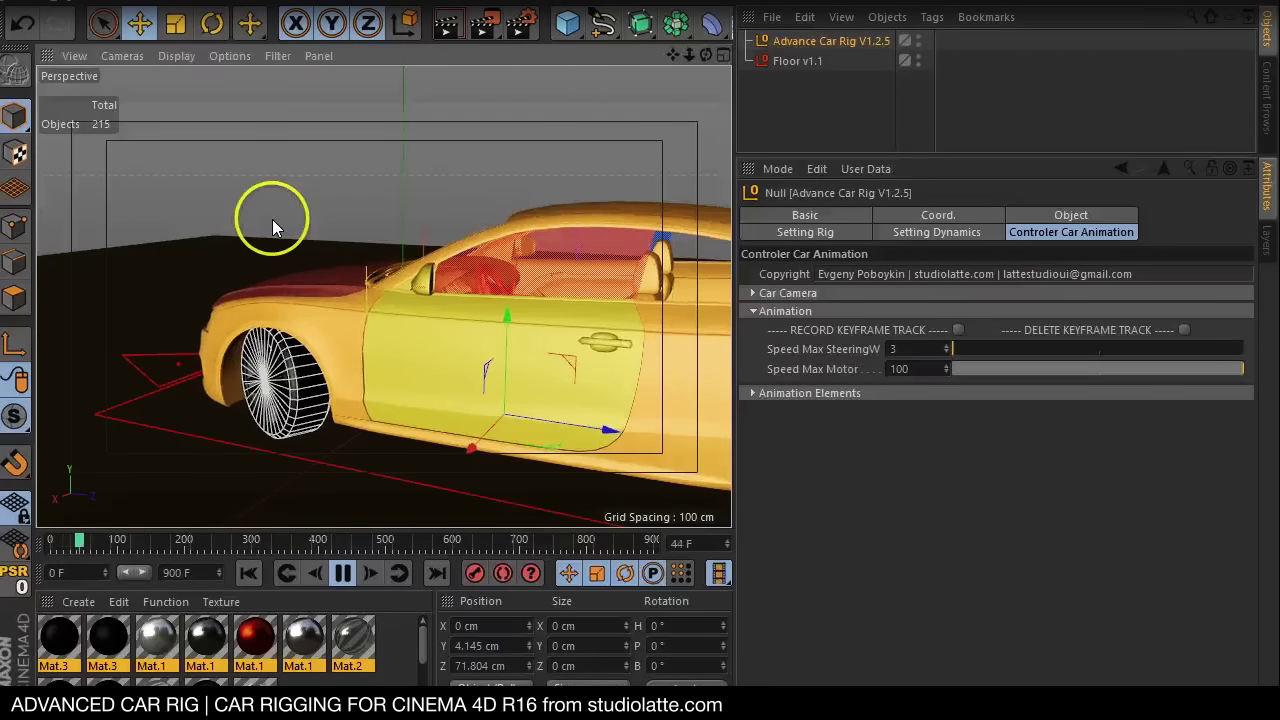
left_click(342, 572)
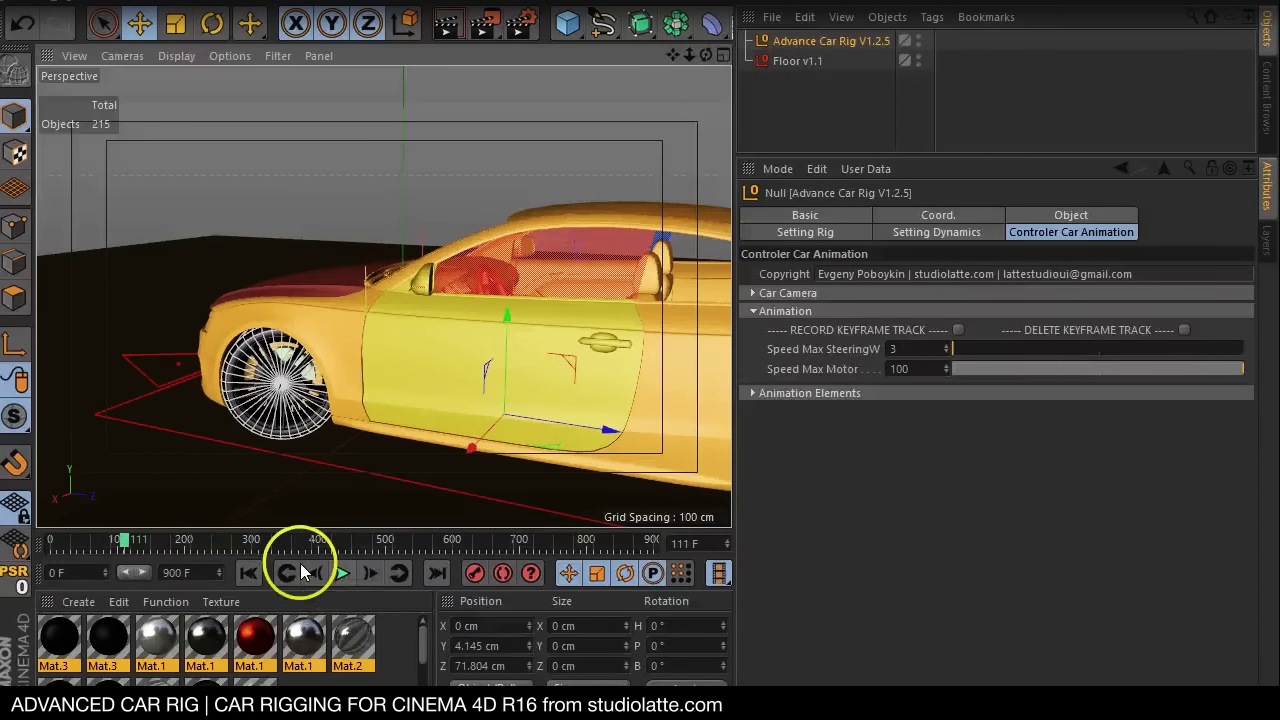
left_click(248, 572)
left_click_drag(1086, 348, 1240, 348)
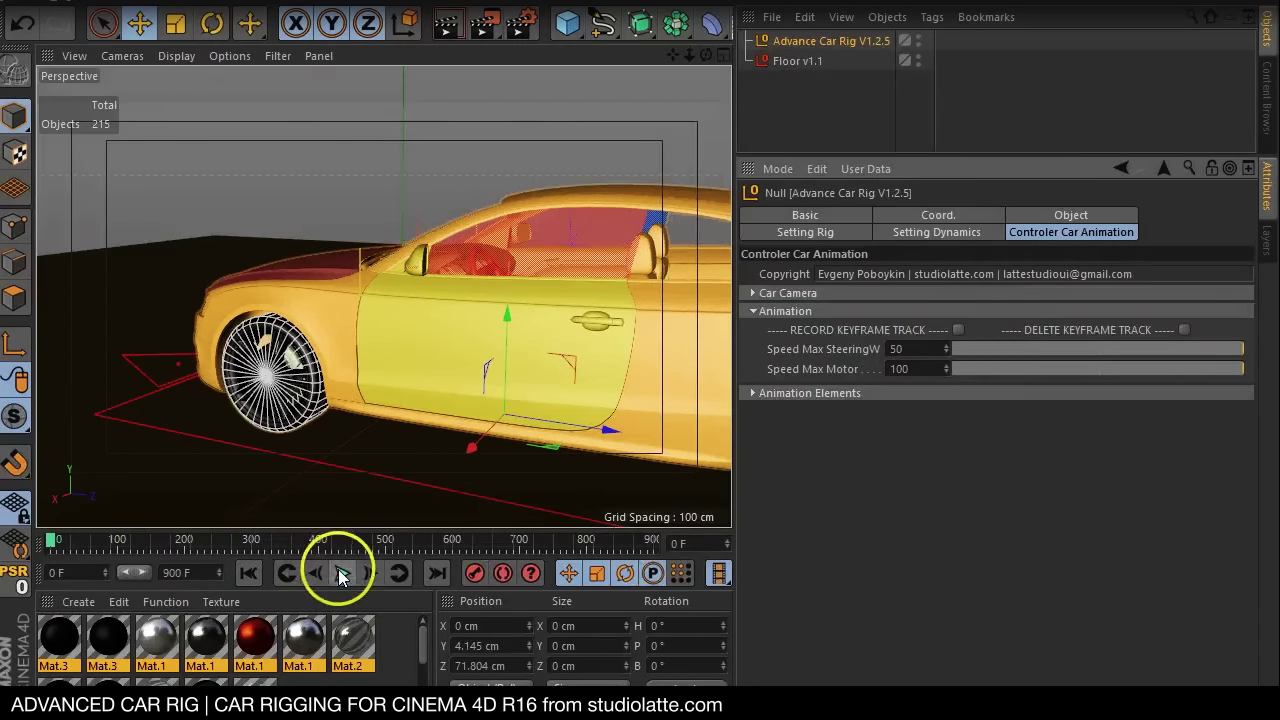
left_click(340, 572)
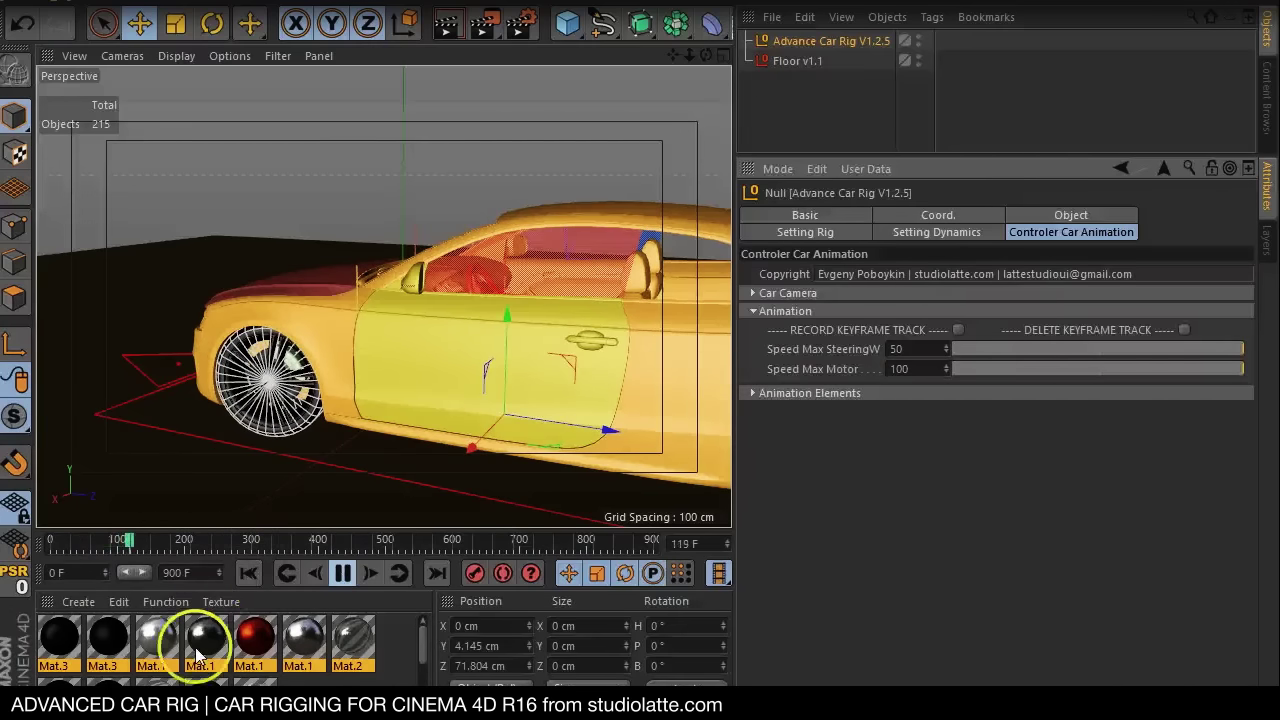
left_click(343, 572)
left_click_drag(959, 347, 1017, 348)
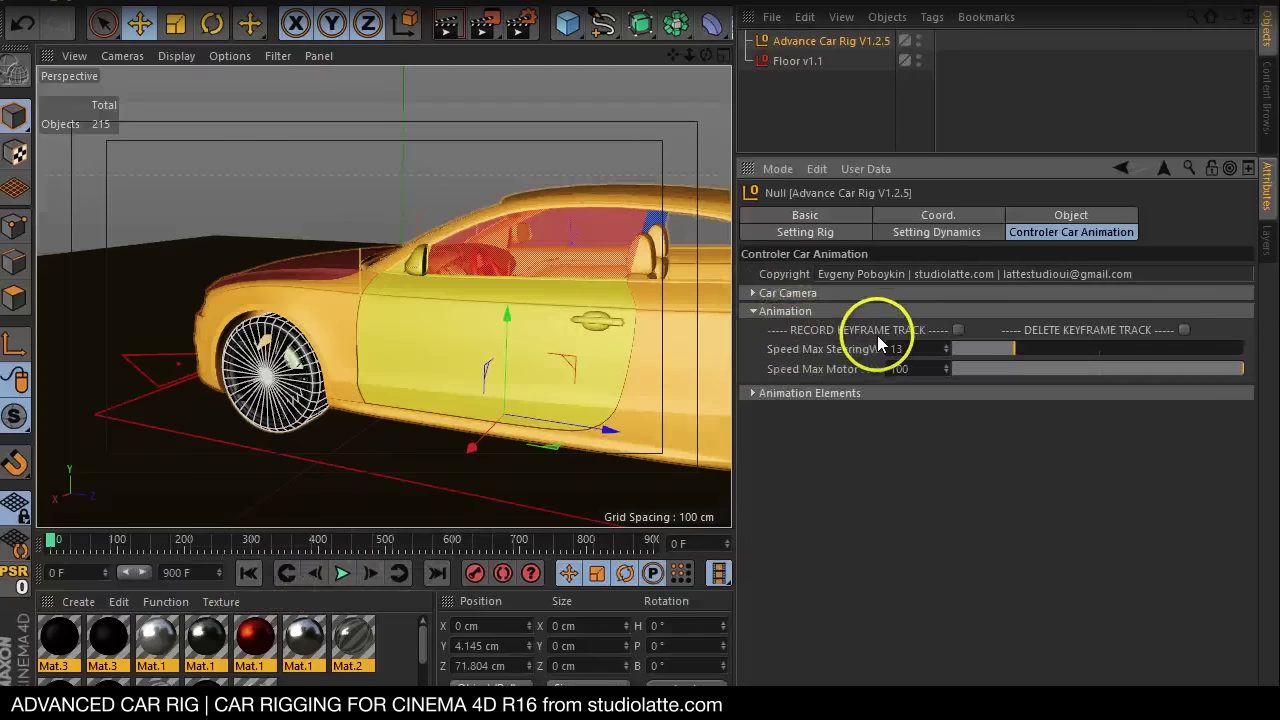
scroll(435, 324, "down", 3)
scroll(435, 324, "down", 4)
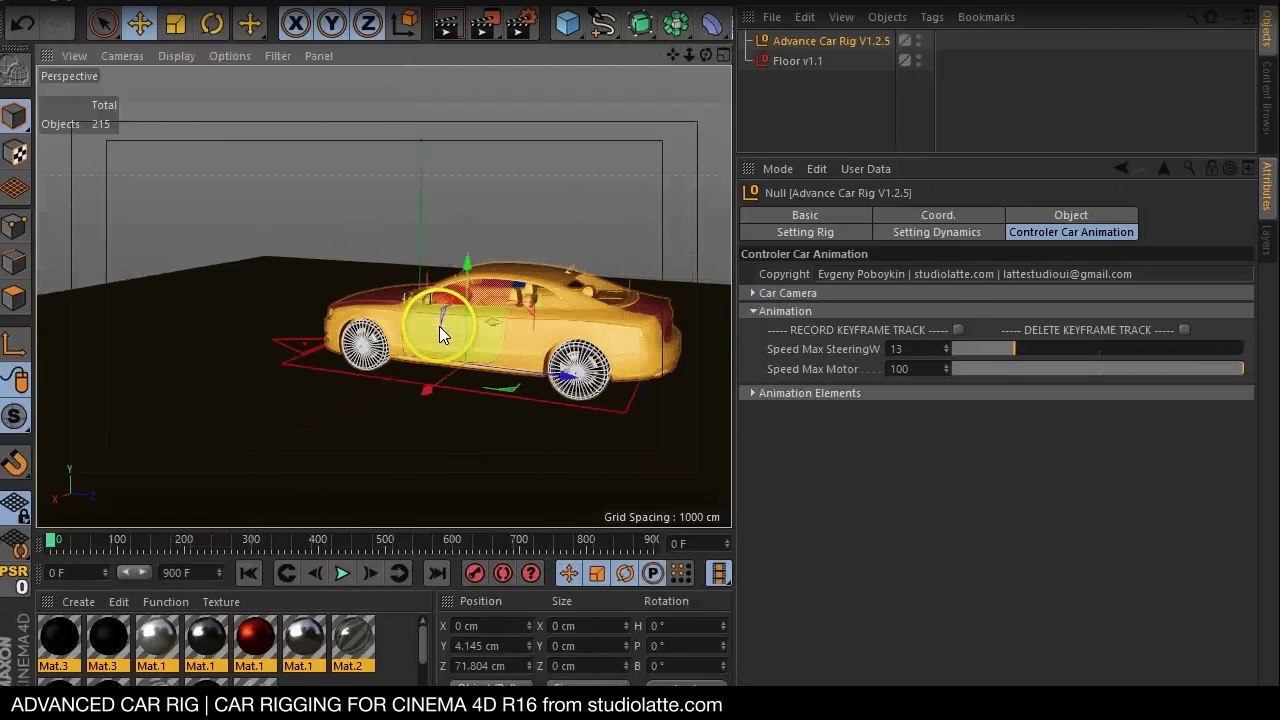
Enable RECORD KEYFRAME TRACK, drive the car during playback, then rewind to frame 0
left_click(958, 330)
left_click(341, 572)
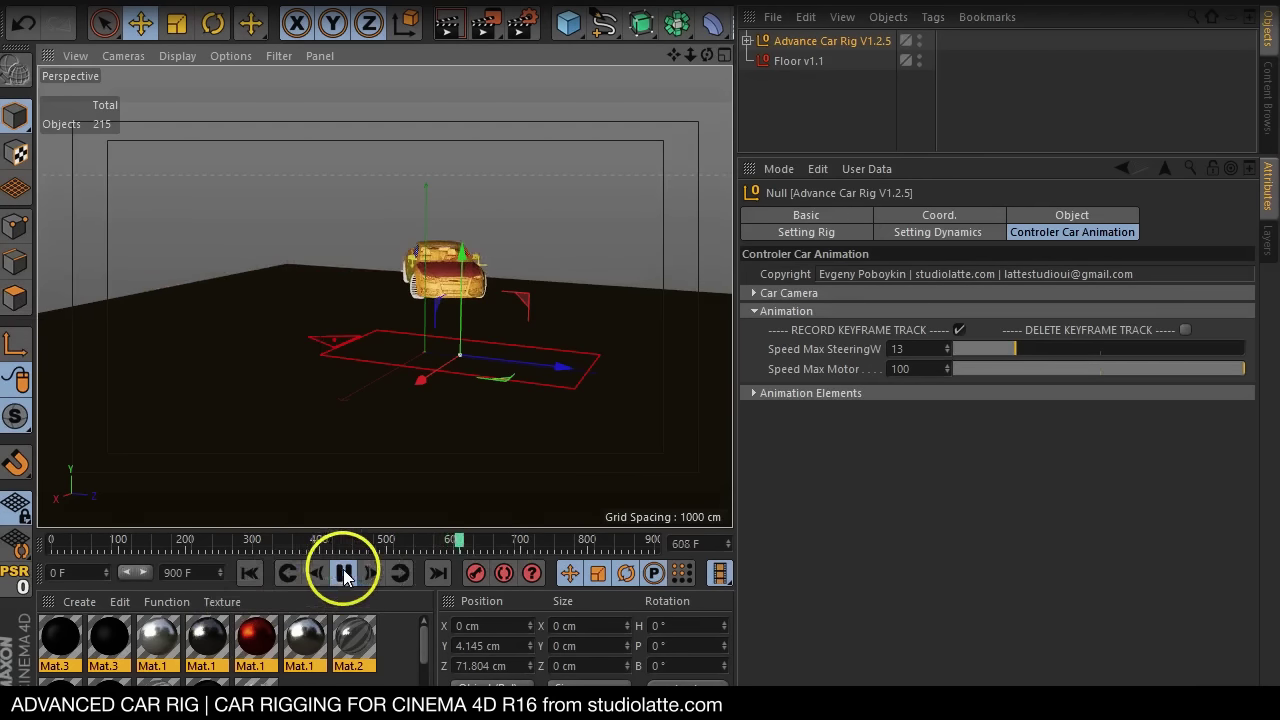
left_click(255, 576)
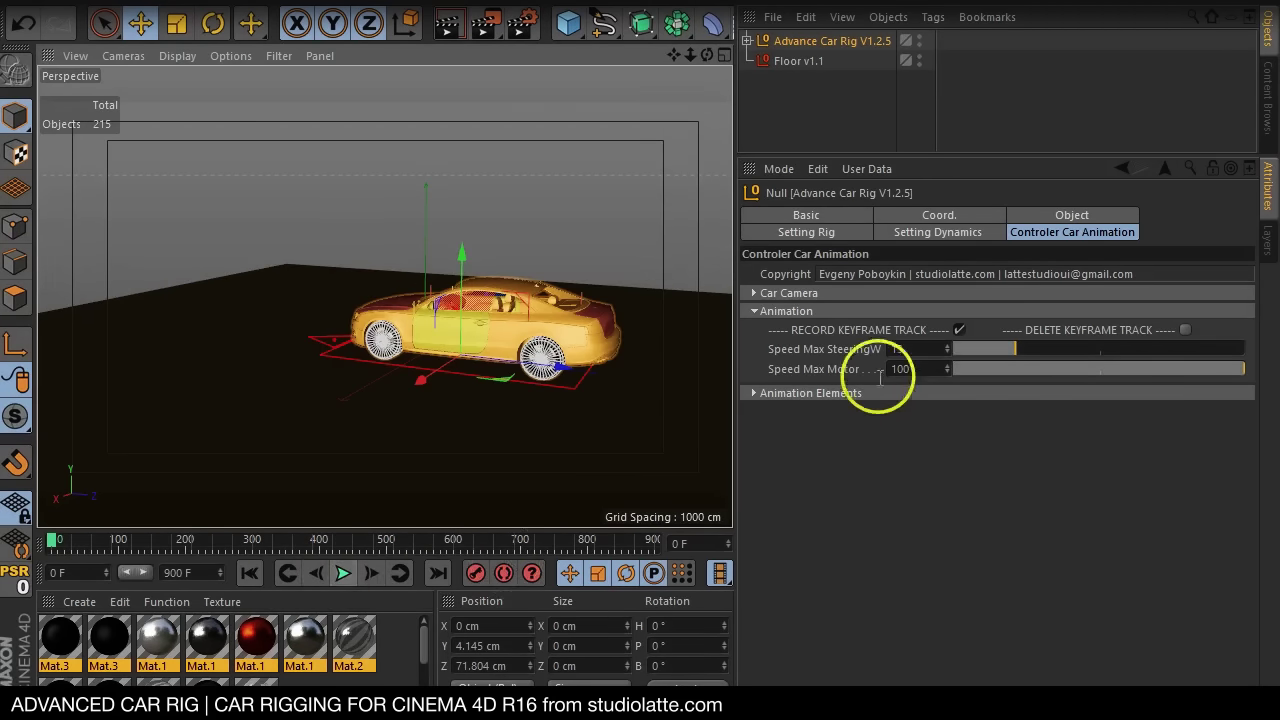
Bake the project's dynamics simulation from Project Settings into a 1.99 MB cache using cached data
key("ctrl+d")
left_click(975, 216)
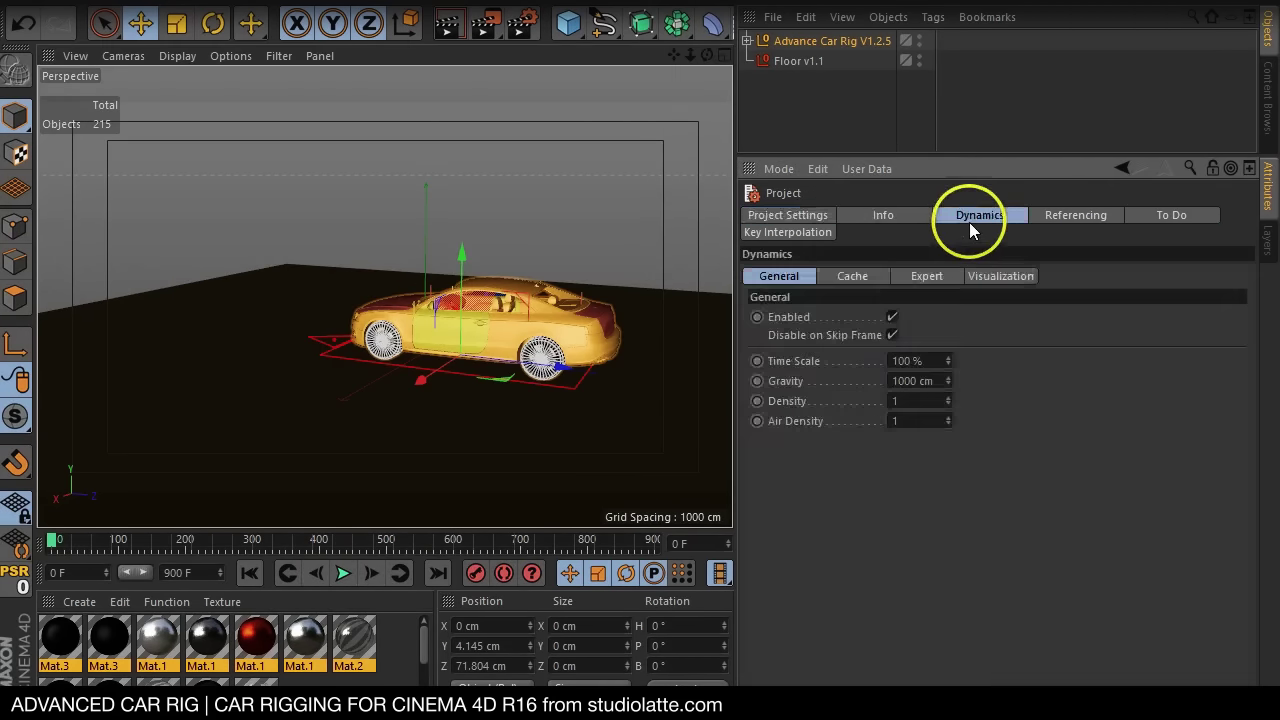
left_click(930, 277)
left_click(838, 280)
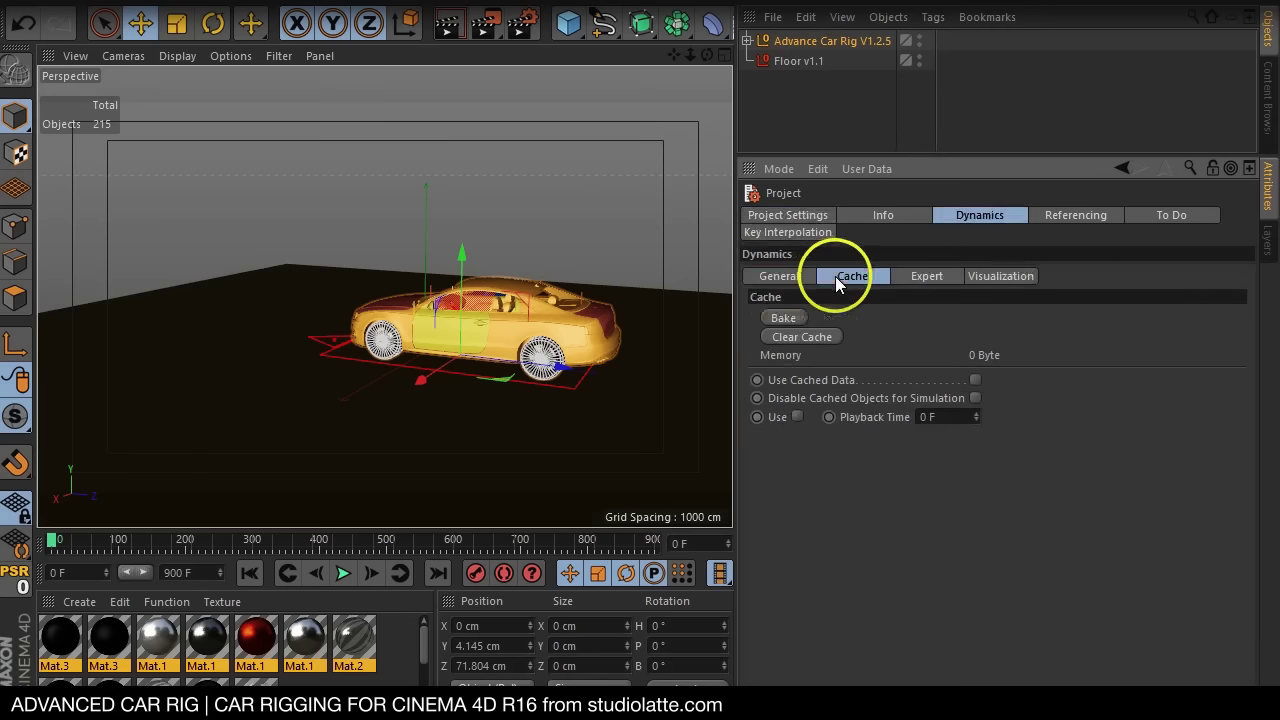
left_click(785, 318)
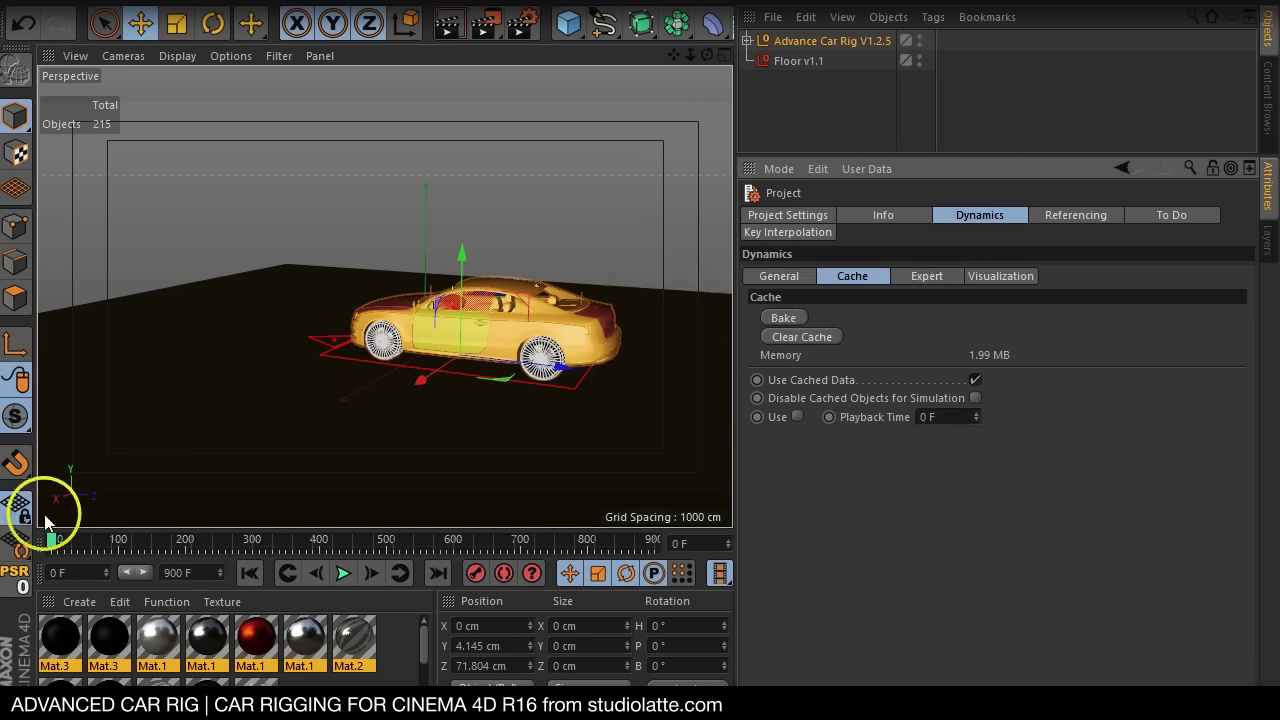
left_click_drag(52, 545, 202, 557)
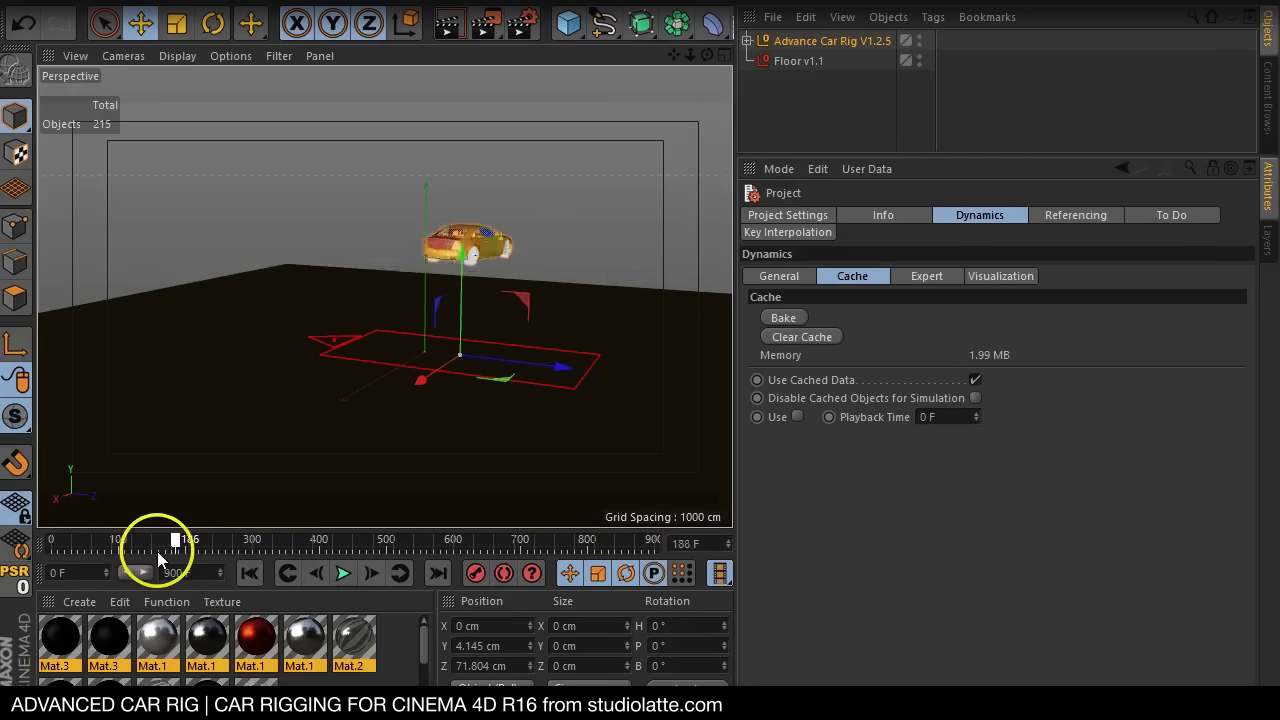
left_click(320, 570)
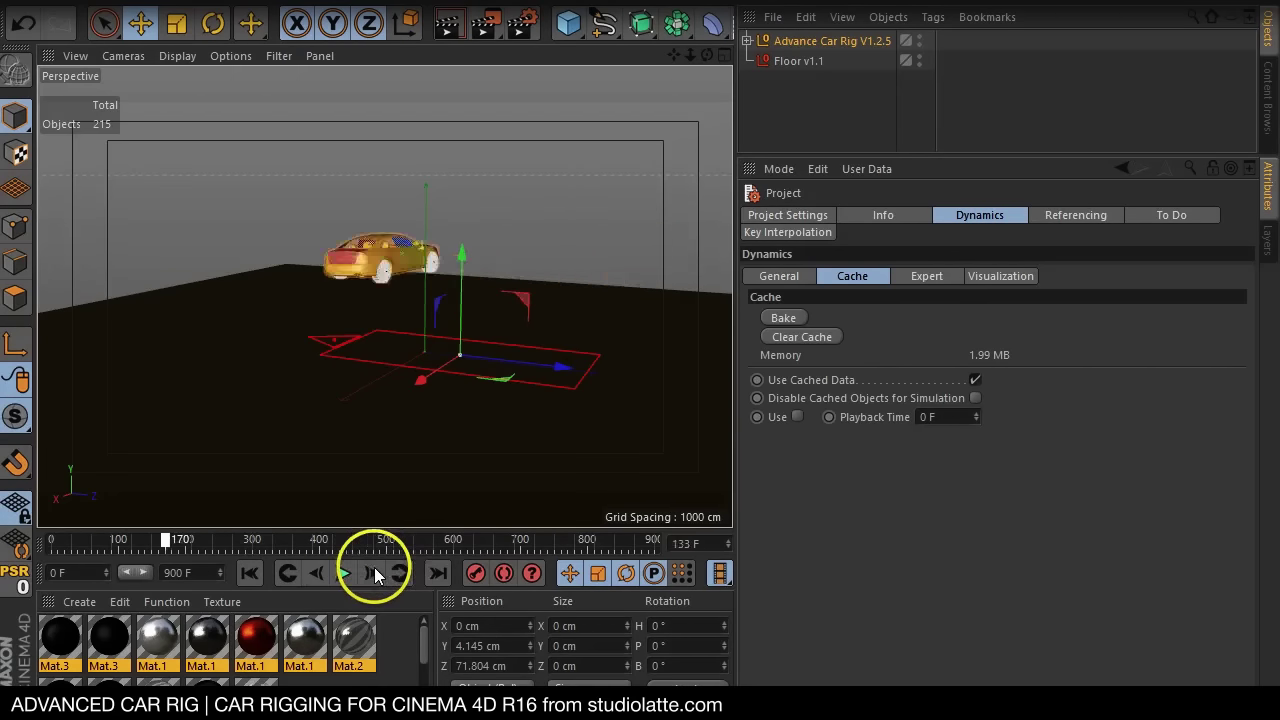
left_click(343, 572)
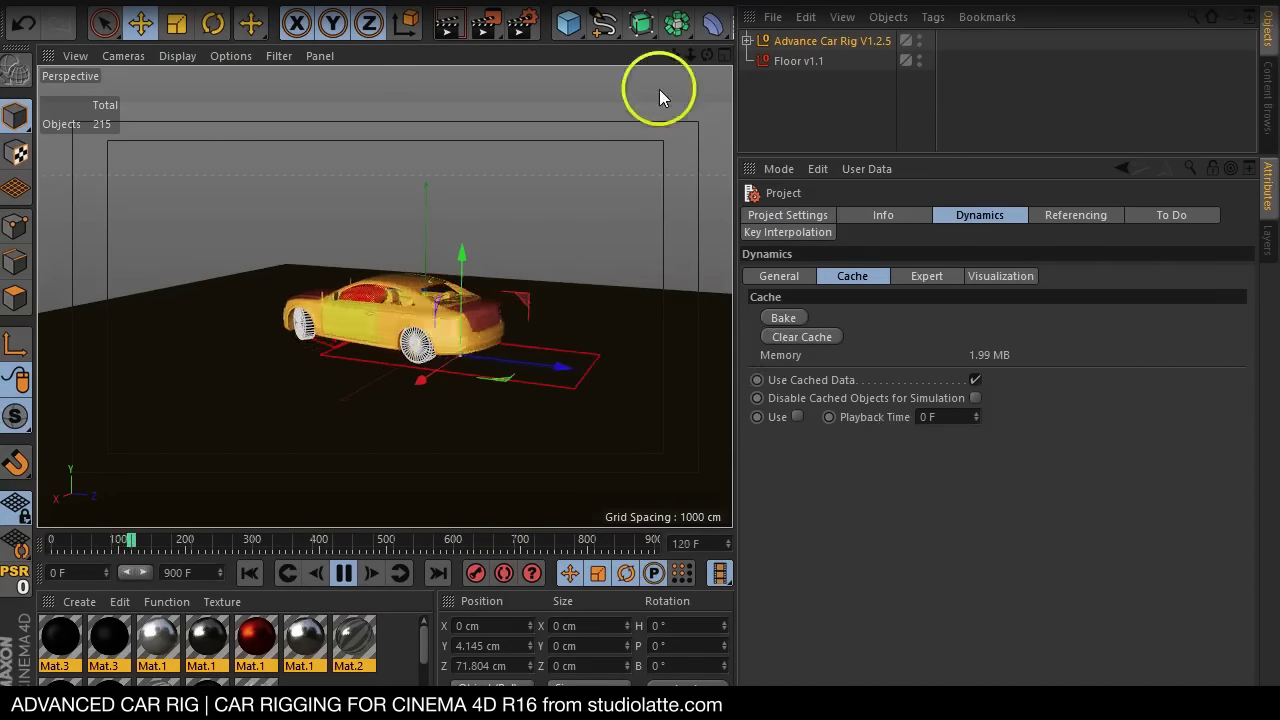
left_click(810, 86)
left_click_drag(707, 55, 369, 320)
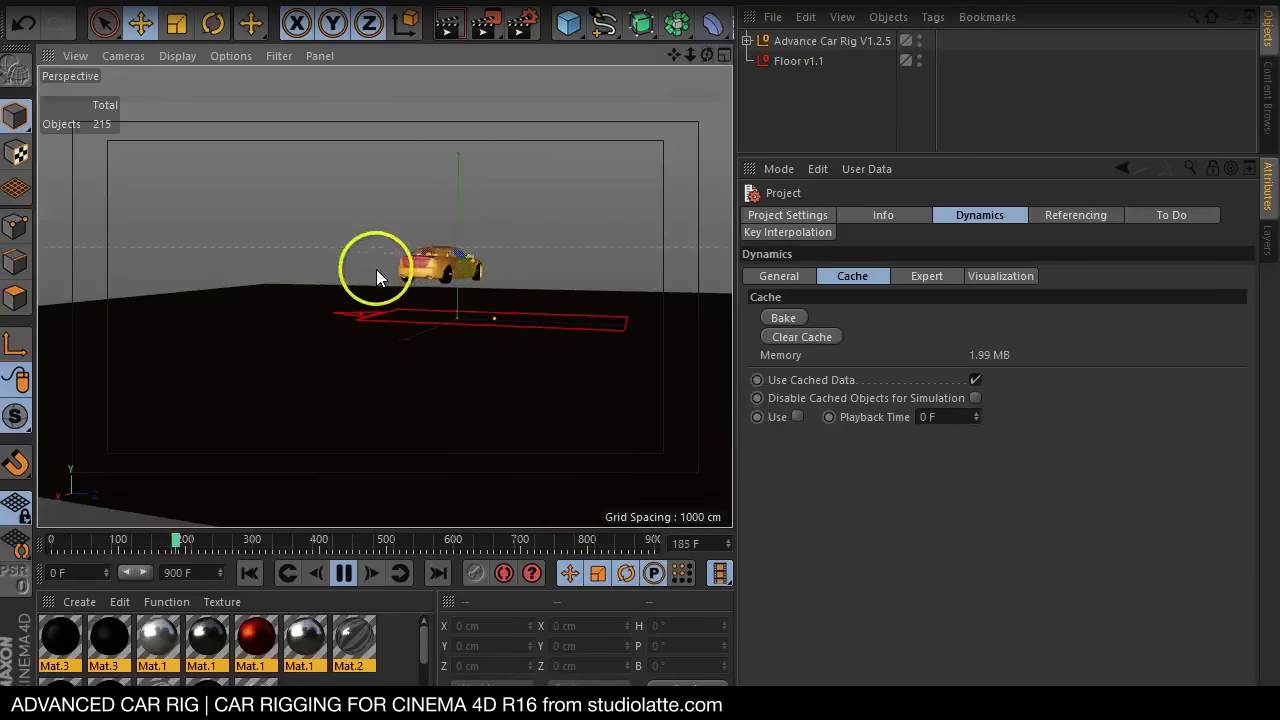
left_click_drag(673, 55, 420, 330)
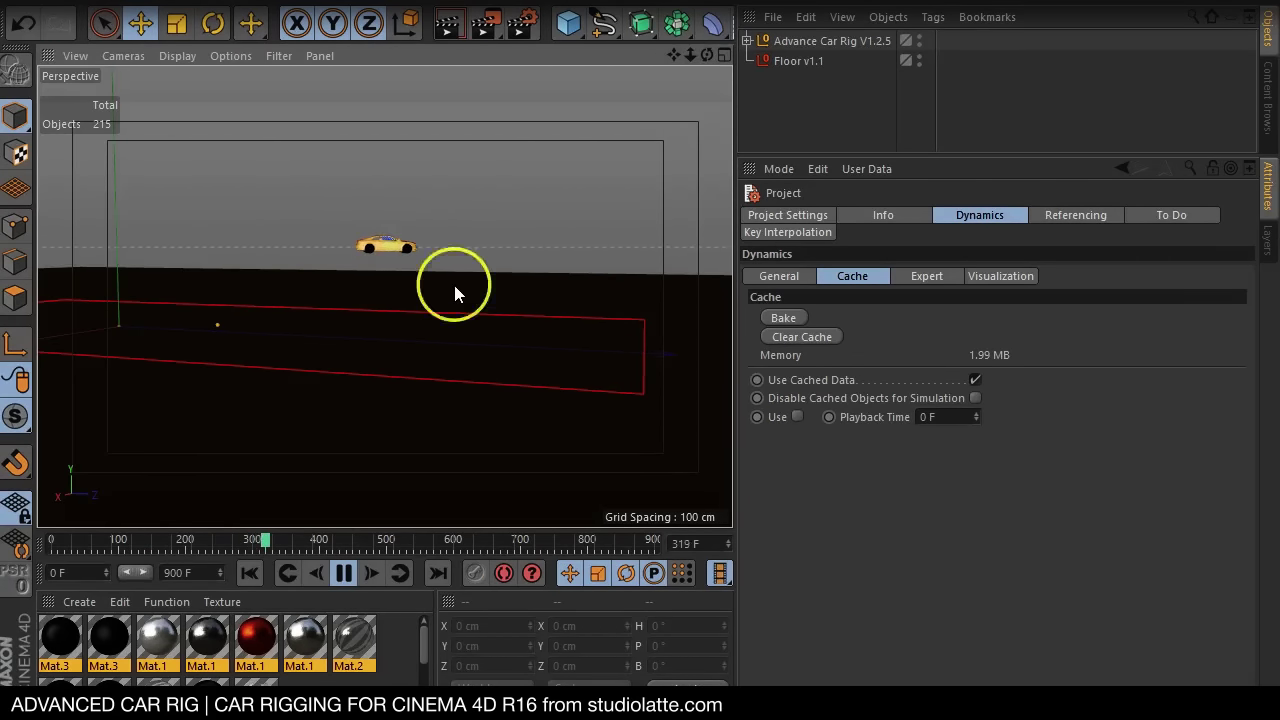
left_click_drag(675, 58, 731, 409)
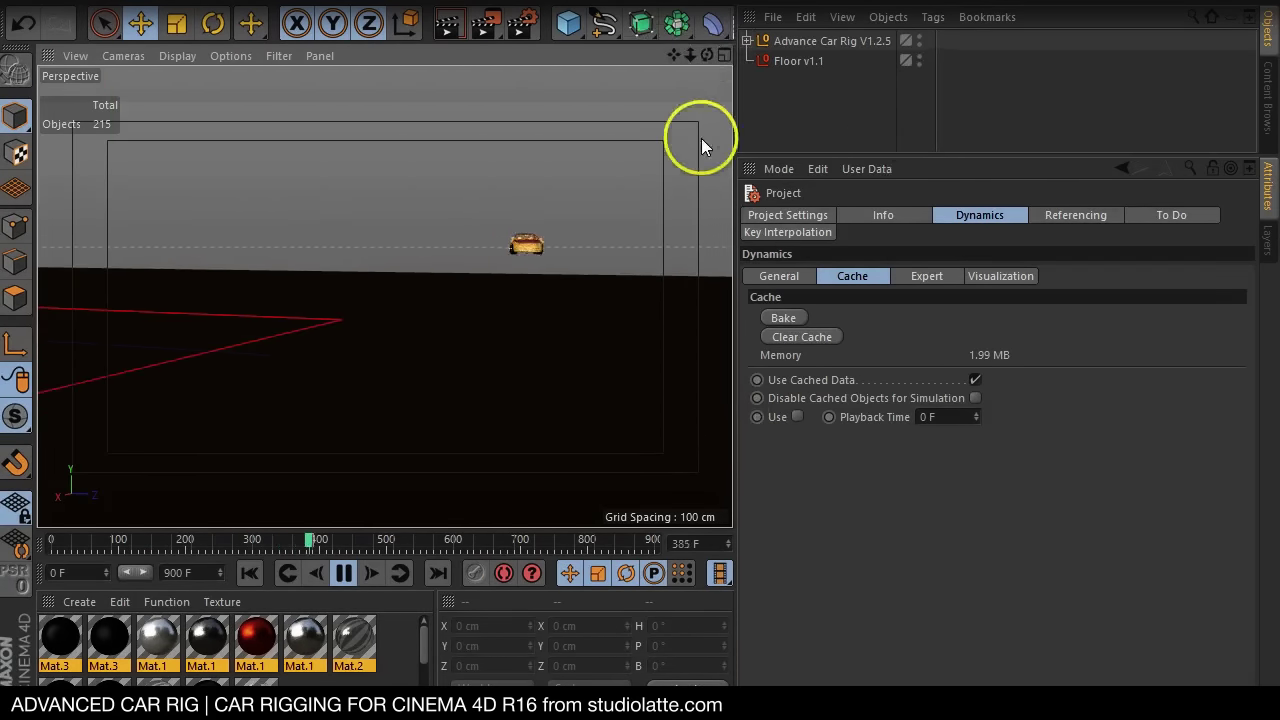
left_click_drag(671, 55, 666, 414)
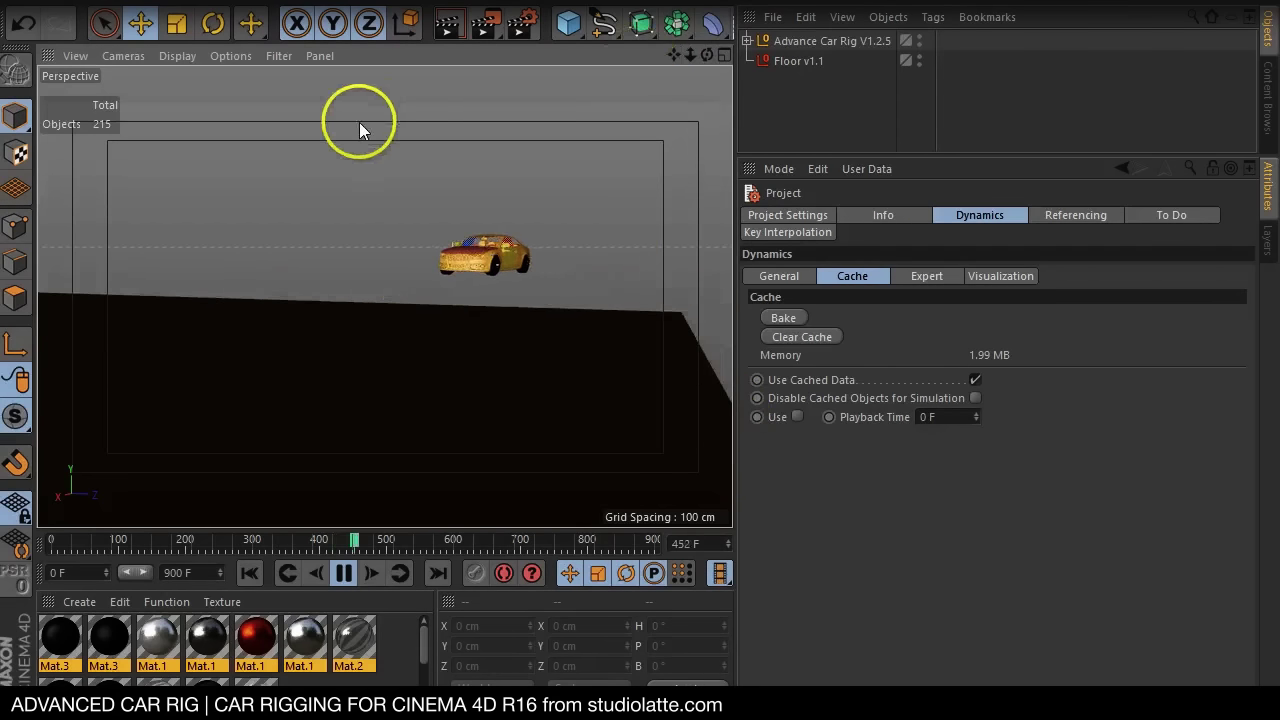
mouse_move(660, 54)
left_mouse_down()
mouse_move(704, 455)
mouse_move(600, 86)
left_mouse_up()
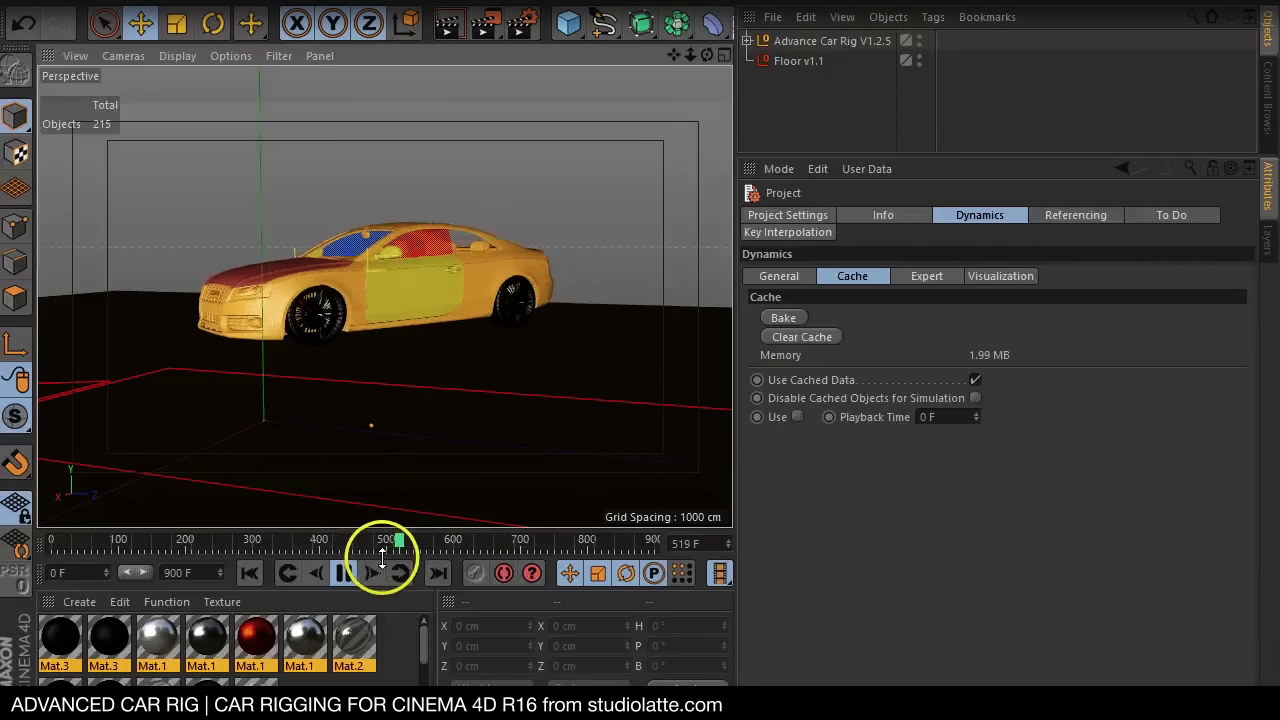
mouse_move(690, 55)
left_mouse_down()
mouse_move(637, 417)
mouse_move(451, 475)
left_mouse_up()
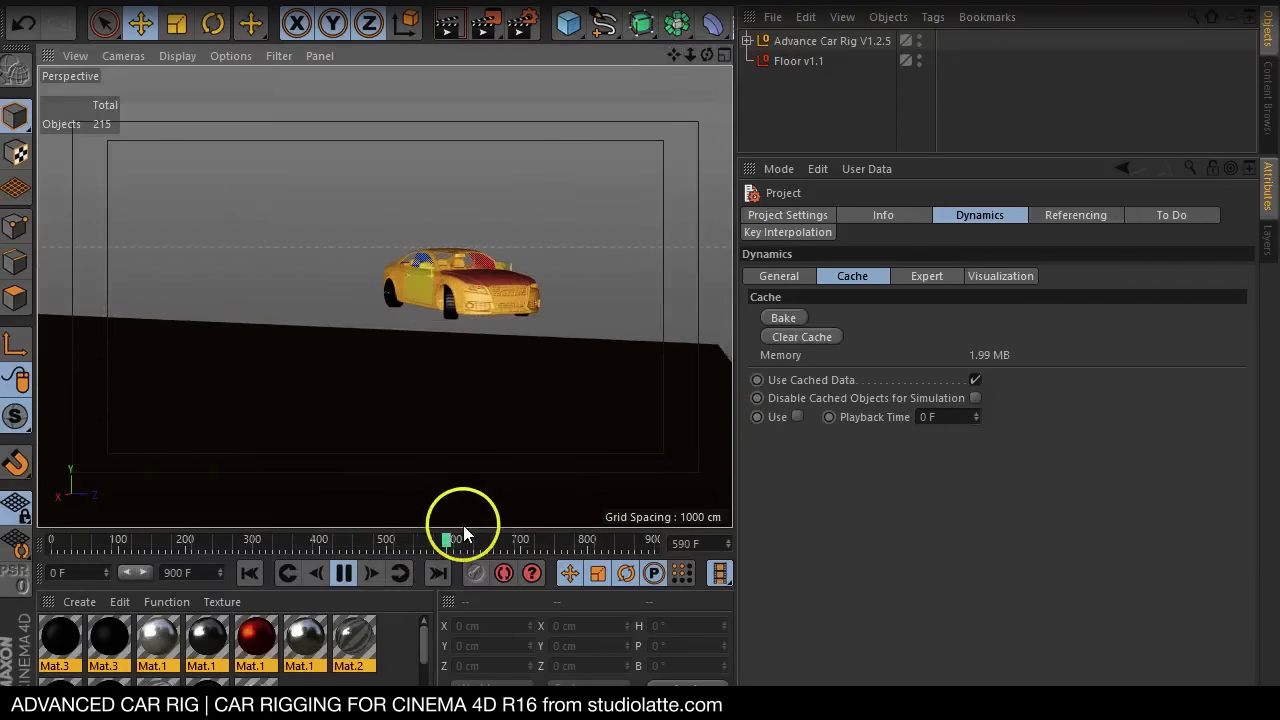
left_click_drag(477, 542, 283, 542)
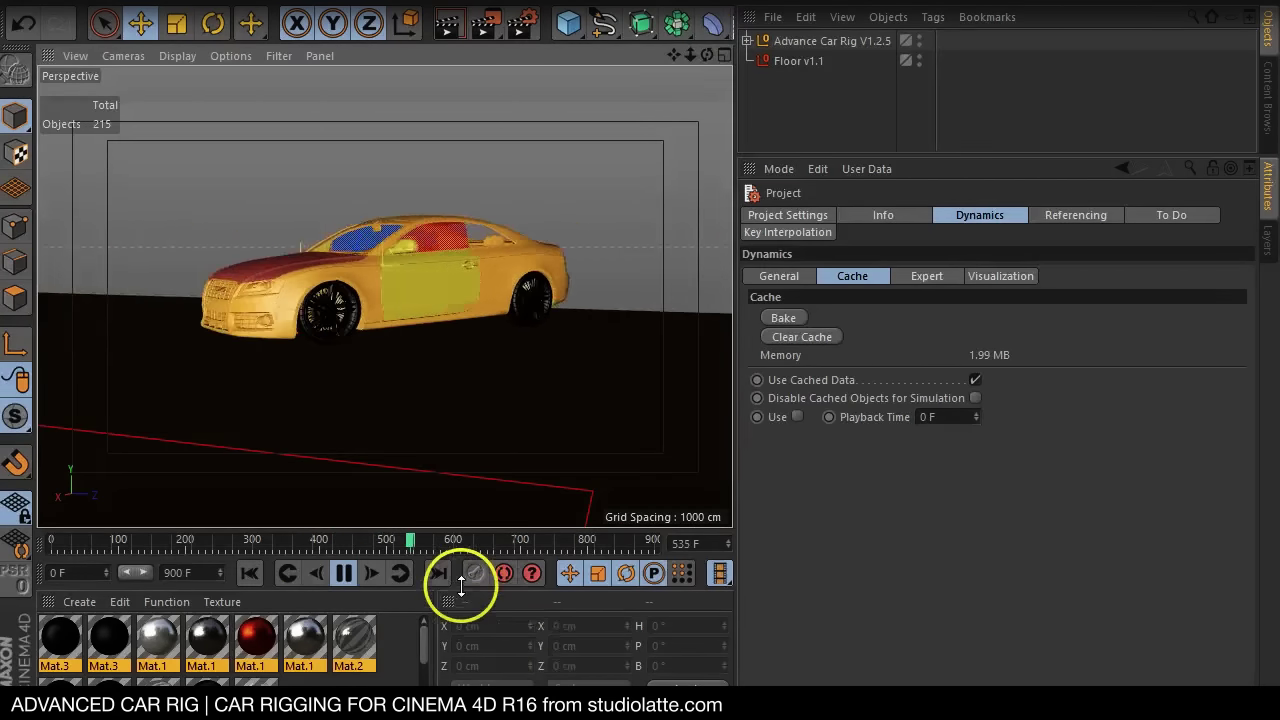
left_click(343, 572)
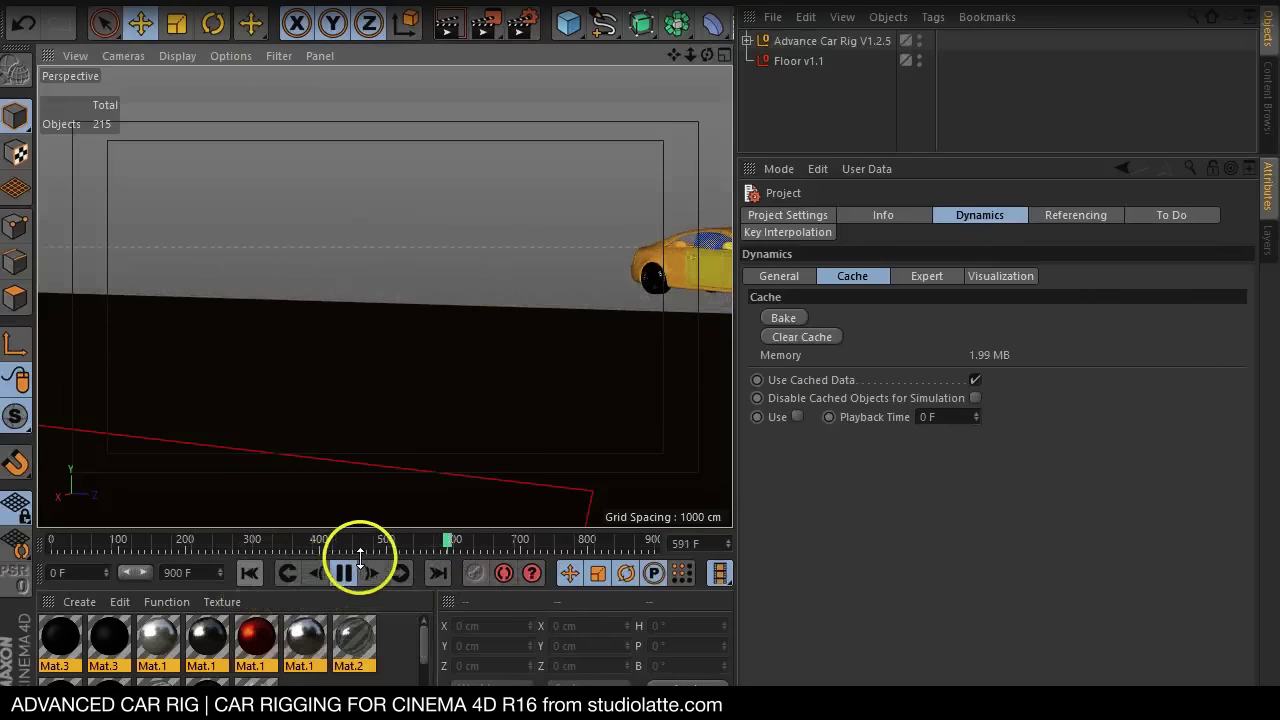
left_click(249, 573)
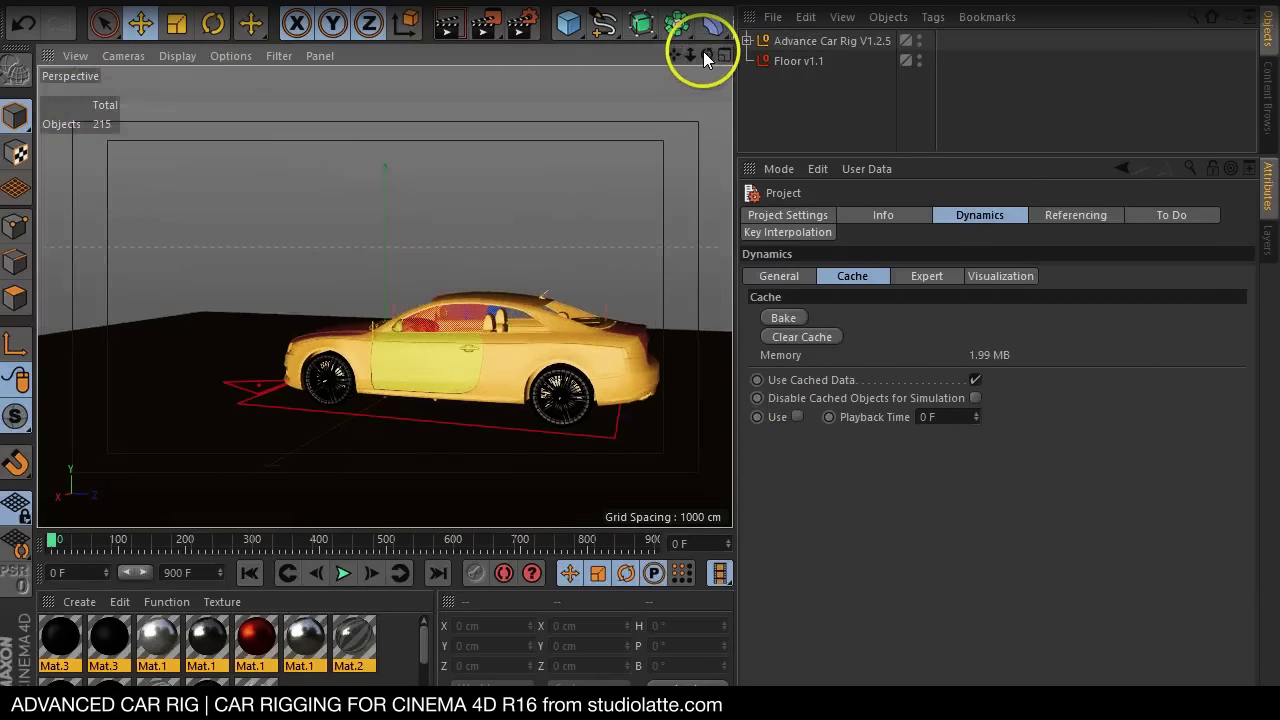
left_click_drag(705, 50, 729, 406)
left_click_drag(703, 48, 729, 400)
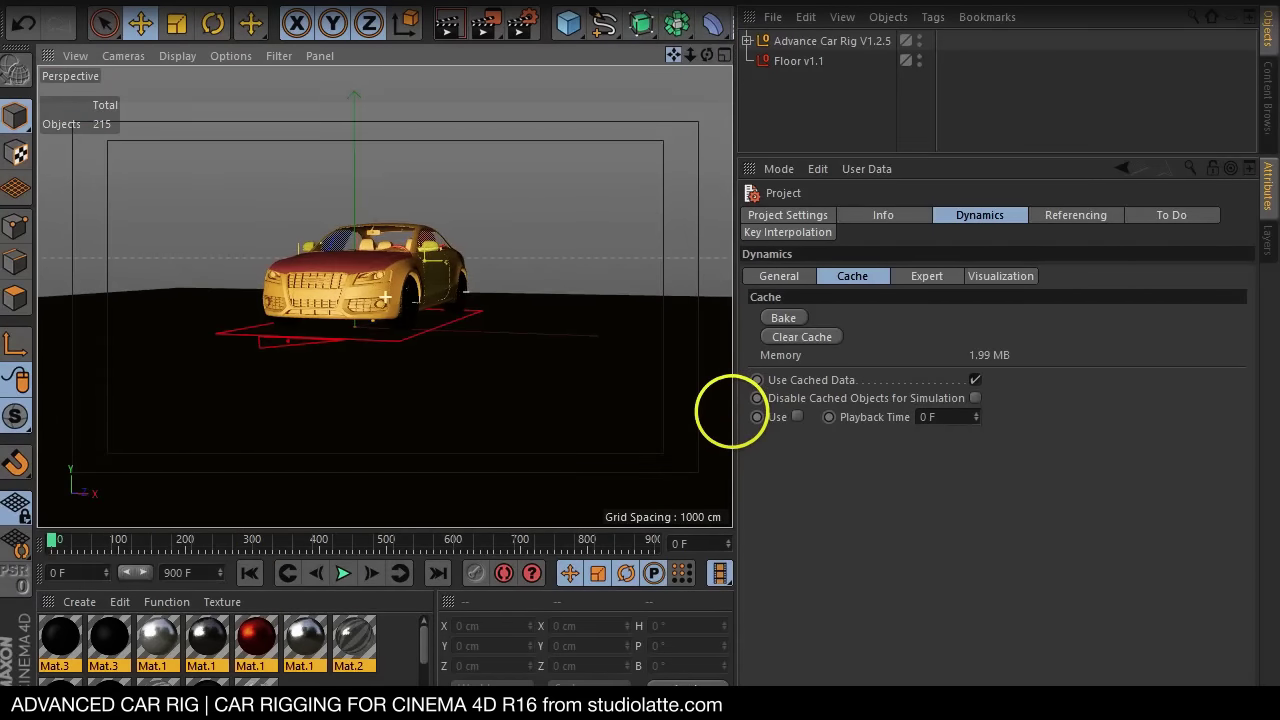